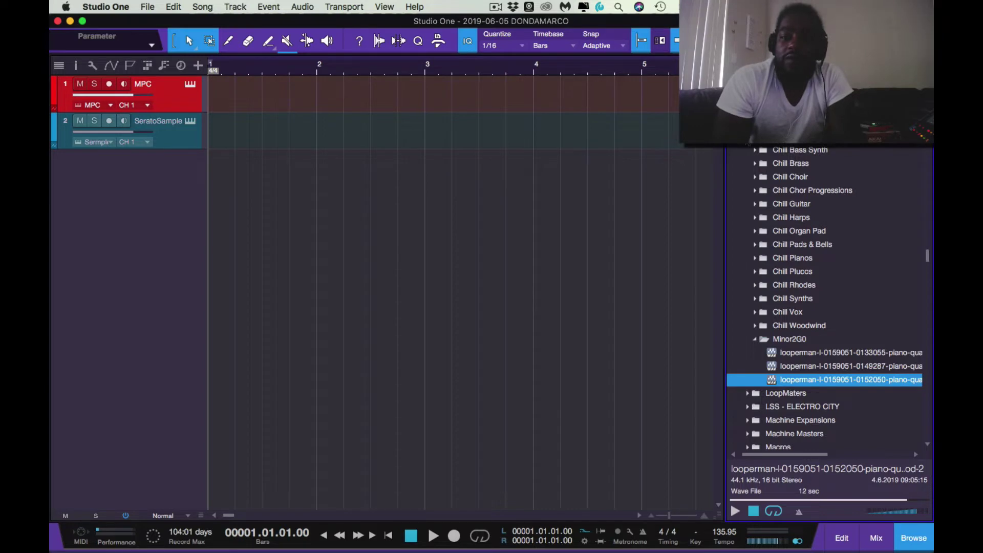
pyautogui.click(748, 146)
pyautogui.click(748, 146)
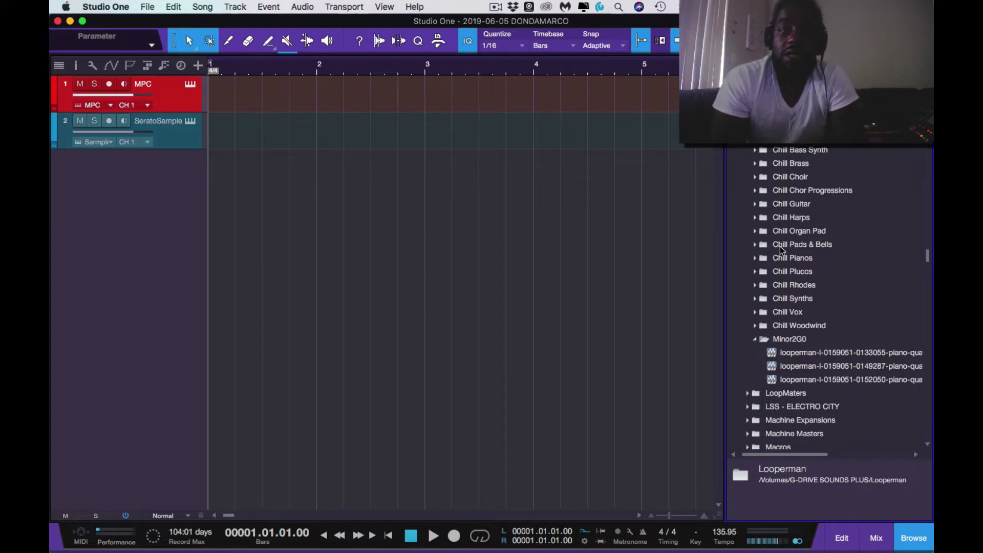
pyautogui.click(791, 355)
pyautogui.click(735, 511)
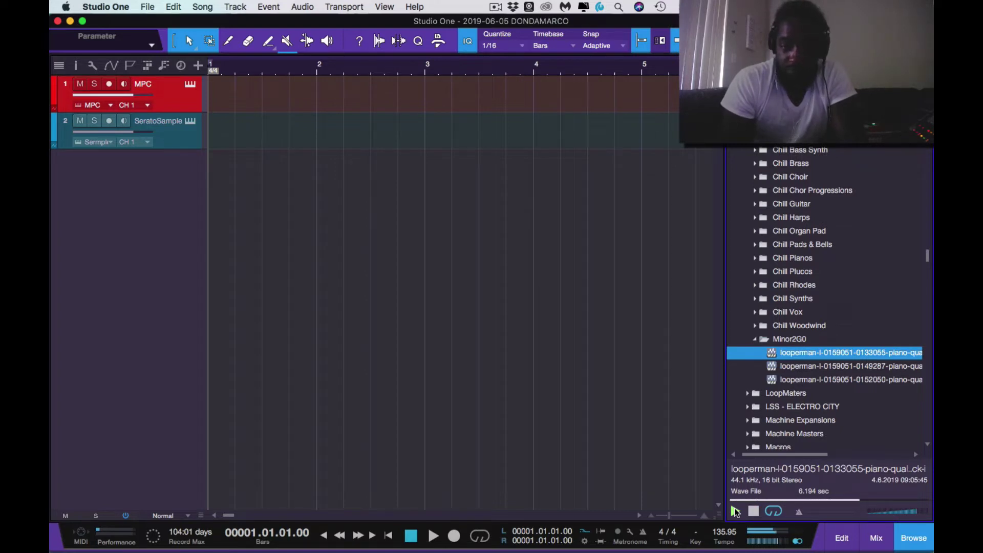
pyautogui.press('Down')
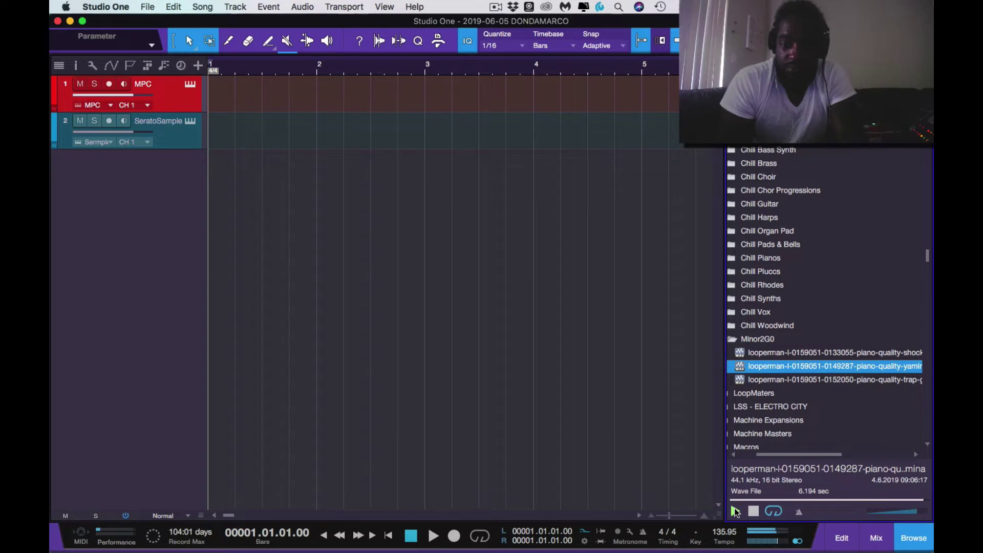
pyautogui.press('Down')
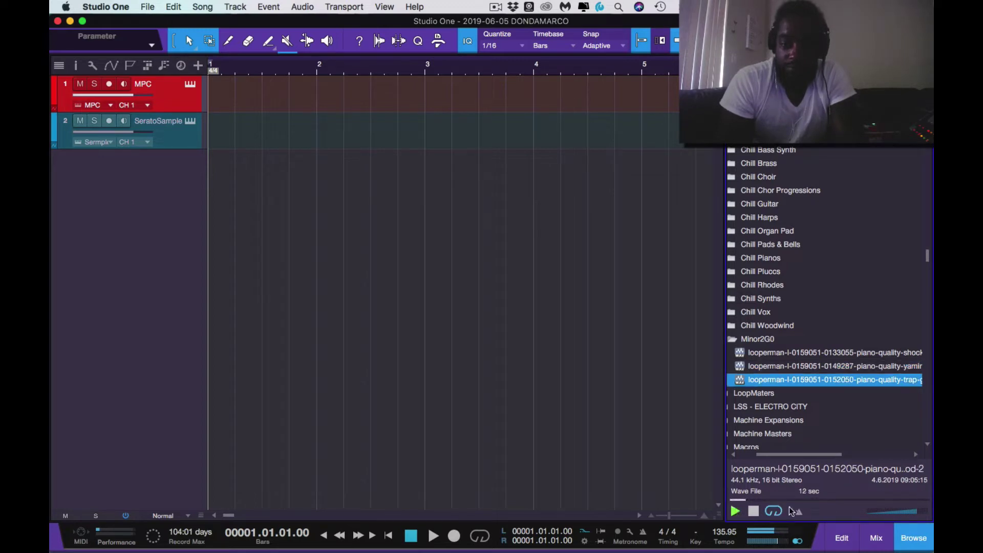
pyautogui.hscroll(-1, 836, 392)
pyautogui.hscroll(-3, 836, 391)
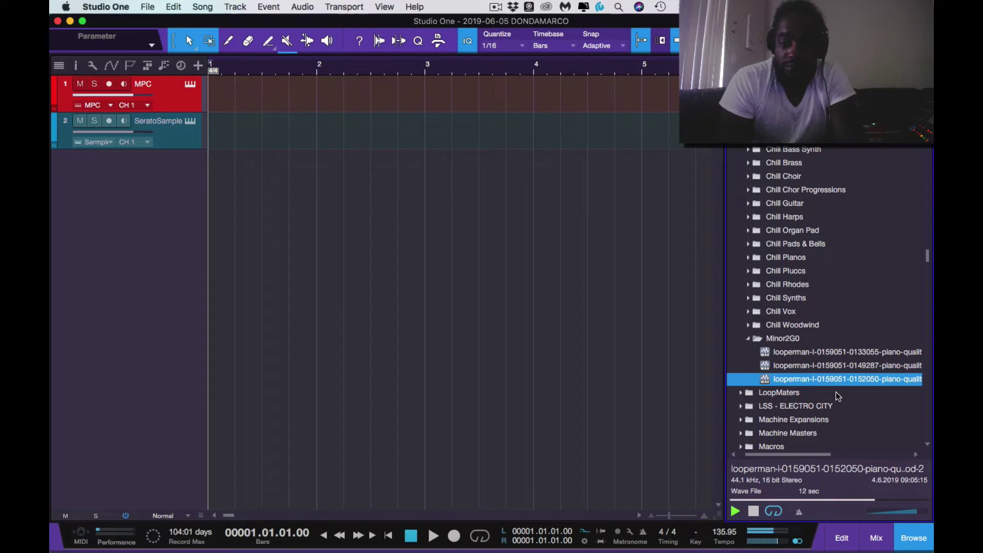
pyautogui.press('space')
pyautogui.press('space')
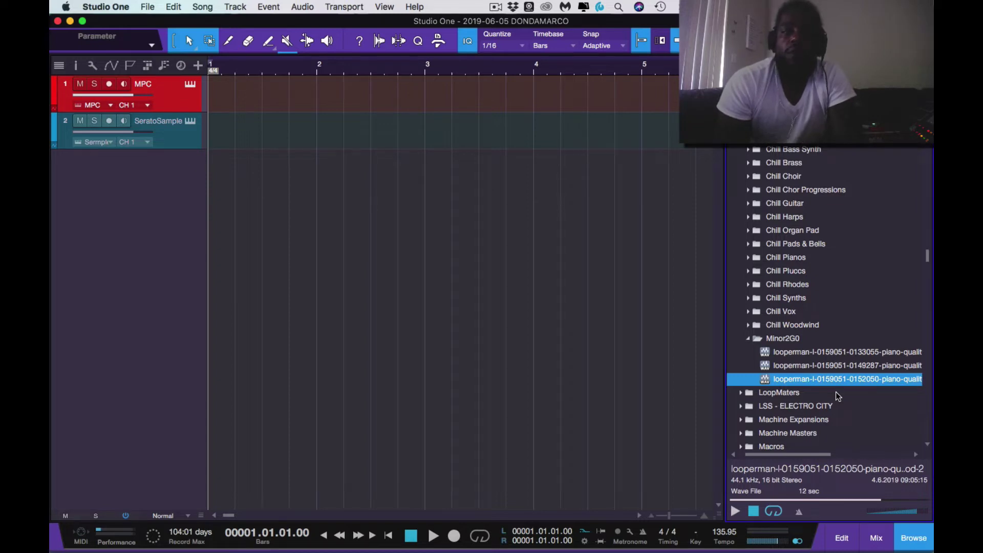
pyautogui.click(190, 122)
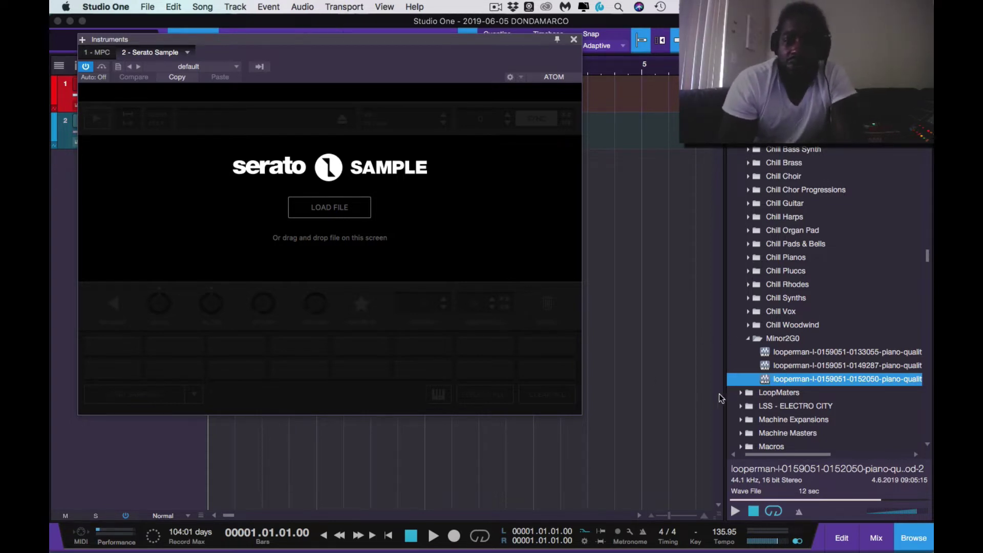
pyautogui.moveTo(766, 380); pyautogui.dragTo(361, 214)
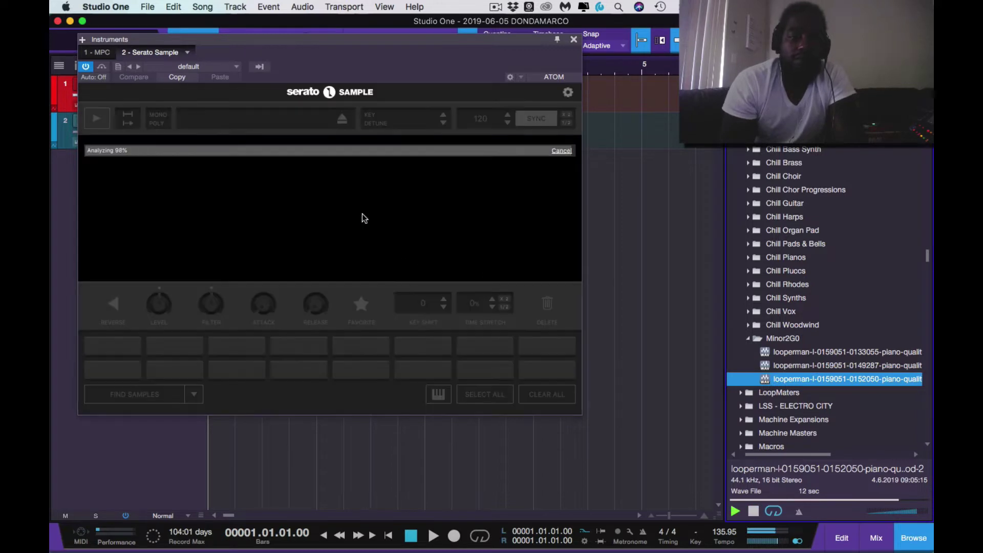
pyautogui.click(752, 511)
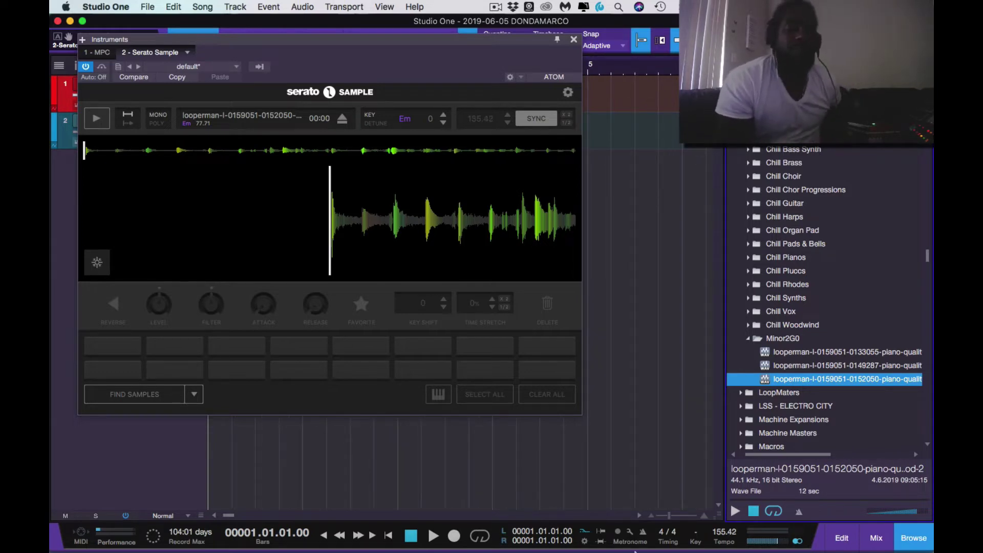
# Step: Fill the Serato Sample pads using Set Random and make the SeratoSample track active for playing
pyautogui.click(195, 395)
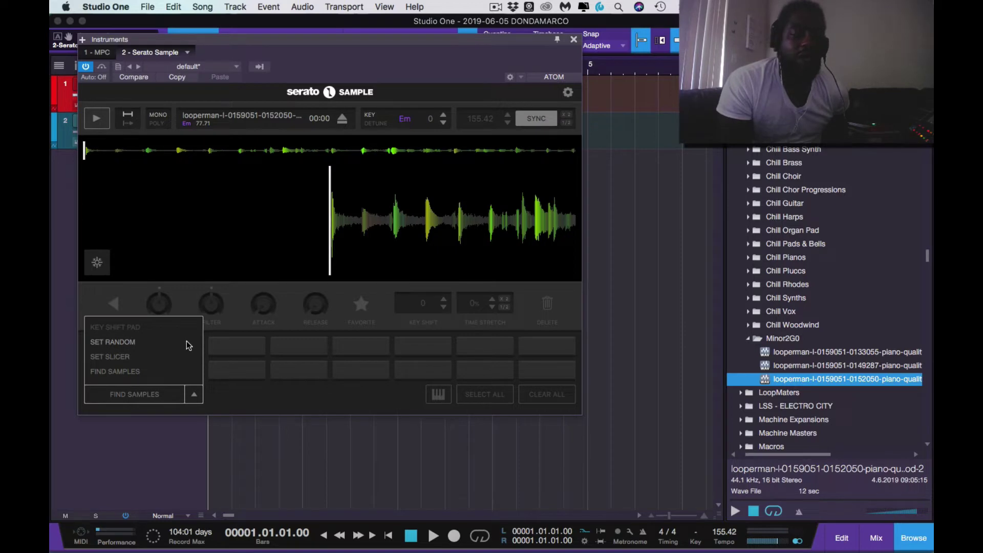
pyautogui.click(184, 343)
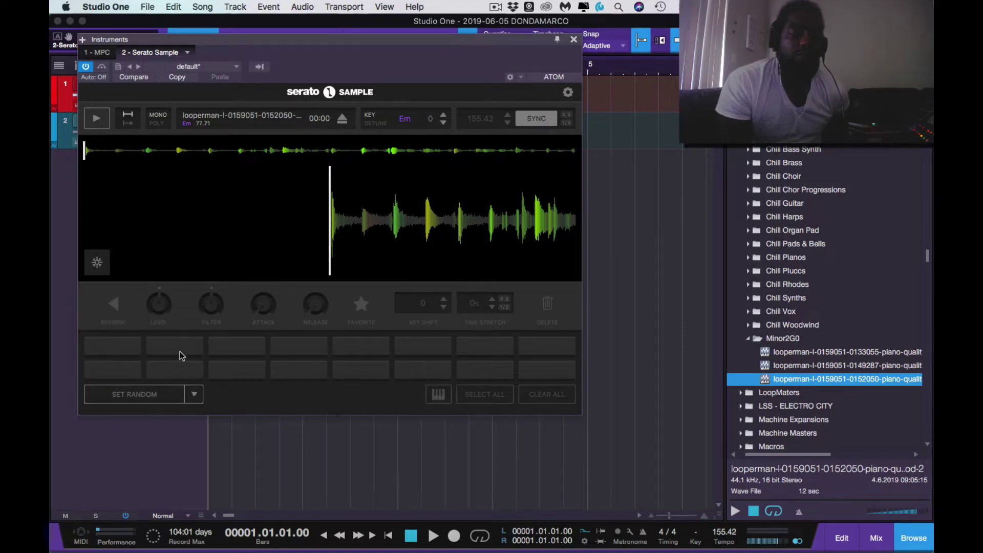
pyautogui.click(158, 398)
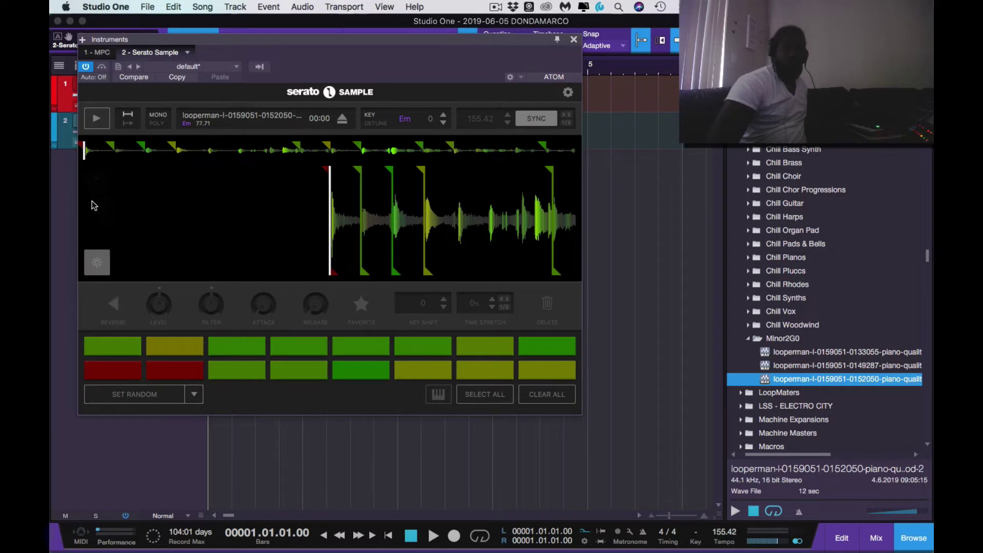
pyautogui.click(60, 142)
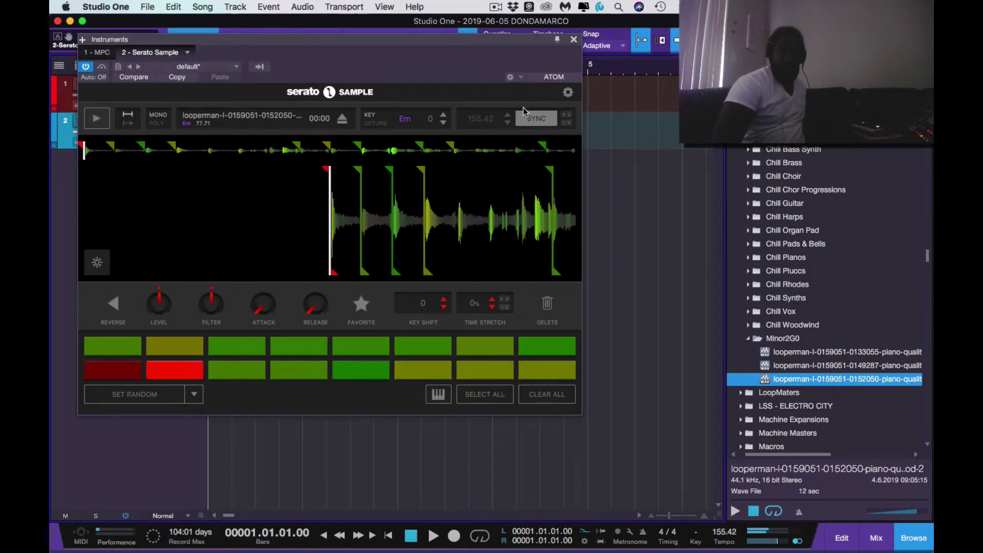
# Step: Compare the chopped sample with tempo sync switched off and back on, and close the instrument window
pyautogui.click(535, 119)
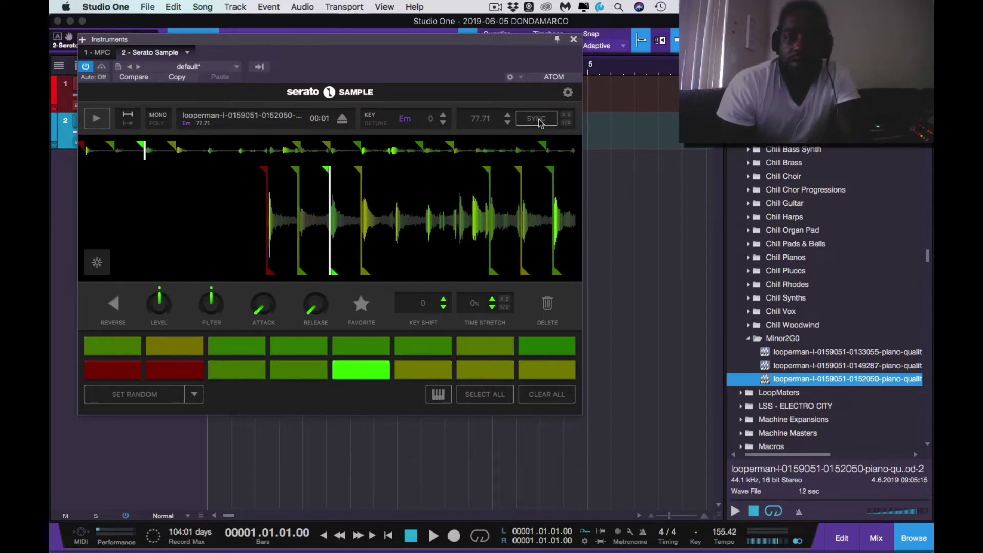
pyautogui.click(538, 123)
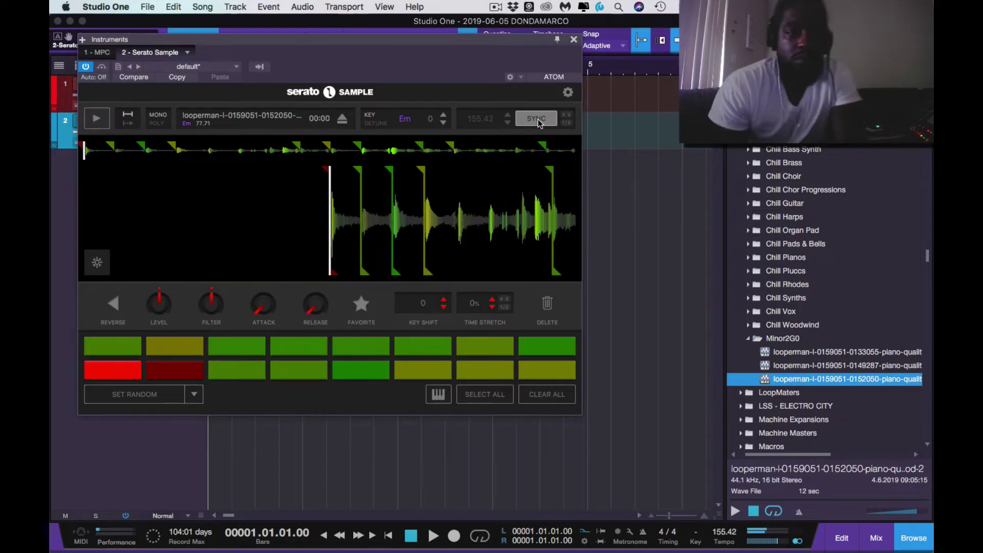
pyautogui.click(573, 40)
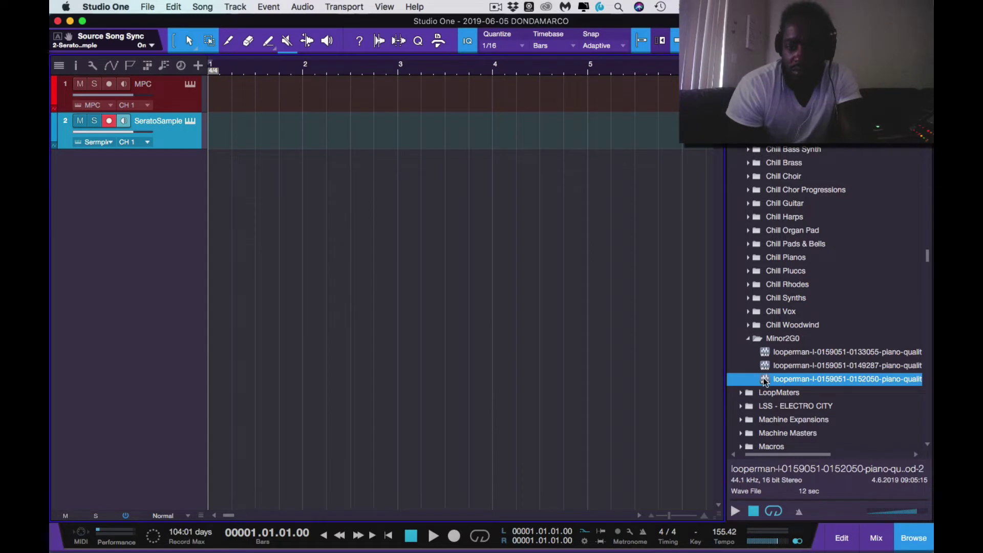
pyautogui.moveTo(764, 377); pyautogui.dragTo(213, 186)
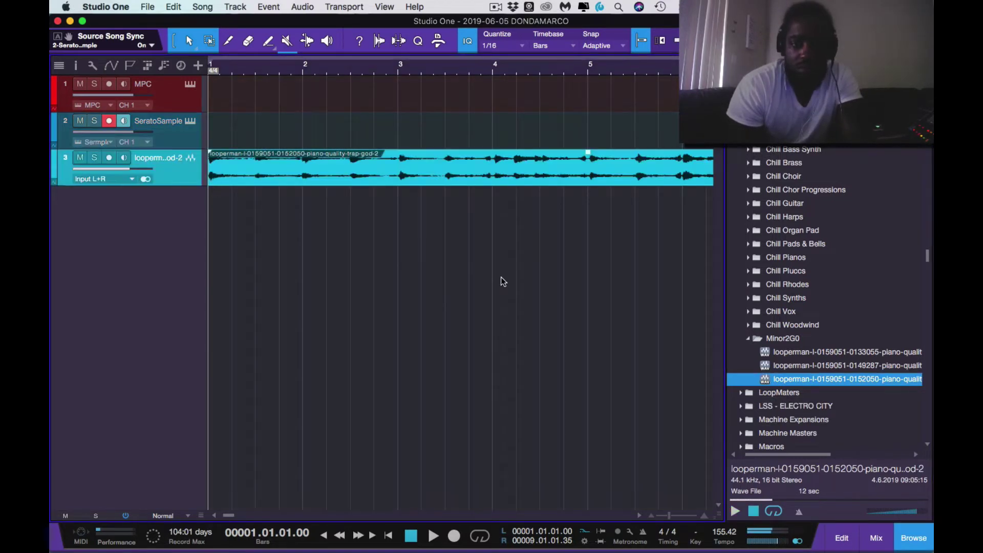
pyautogui.click(915, 537)
pyautogui.press('space')
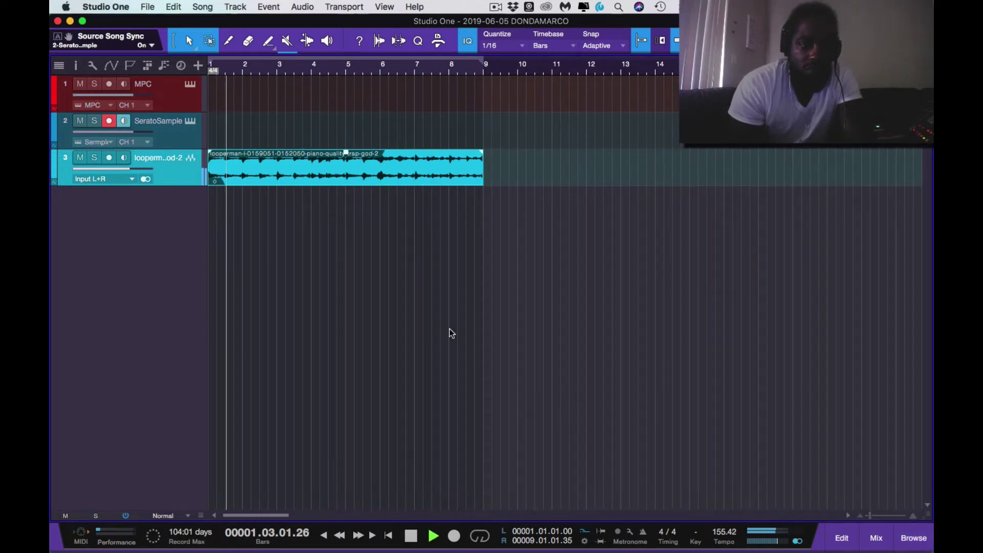
# Step: Cycle playback over the piano loop and time-stretch its end to land exactly on bar 9
pyautogui.press('e')
pyautogui.press('e')
pyautogui.press('w')
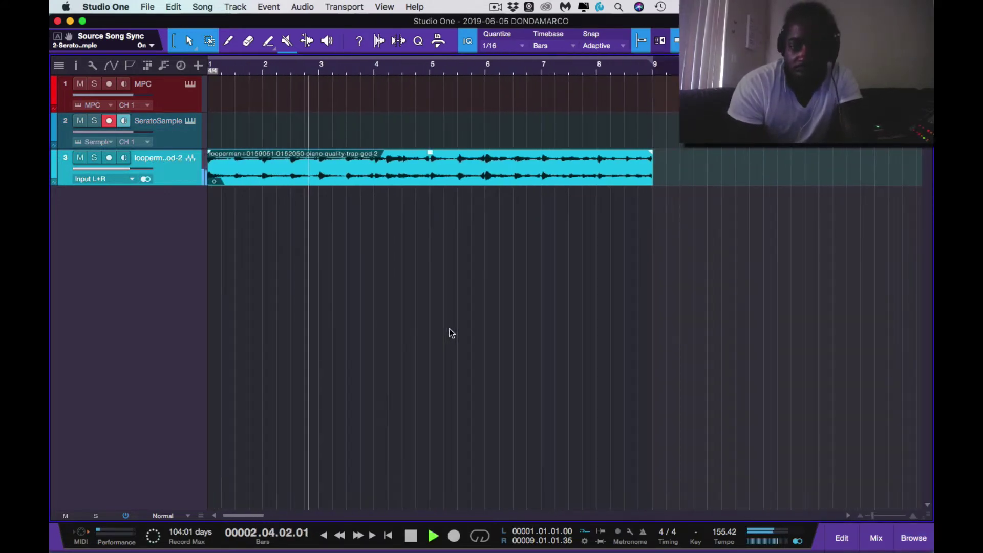
pyautogui.press('e')
pyautogui.press('e')
pyautogui.press('e')
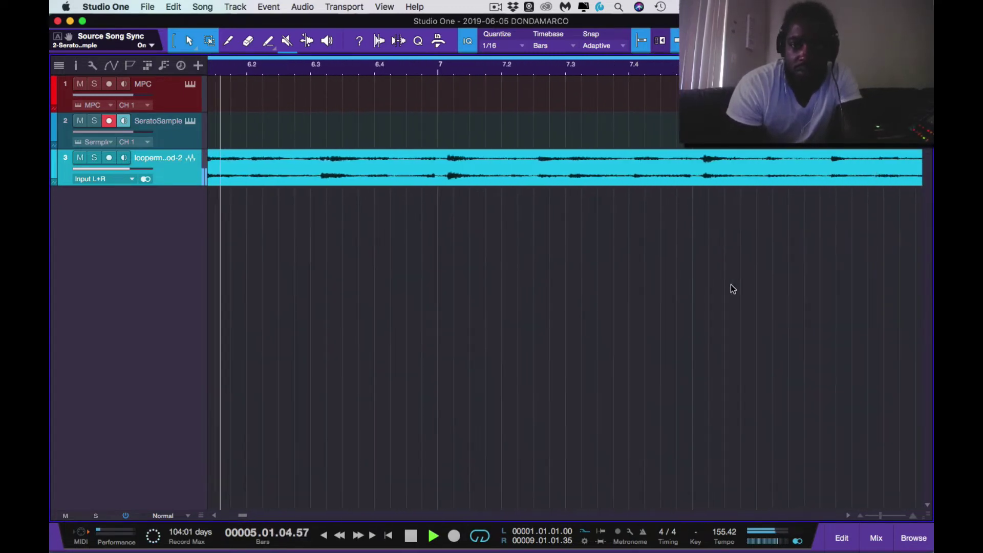
pyautogui.hscroll(5, 722, 159)
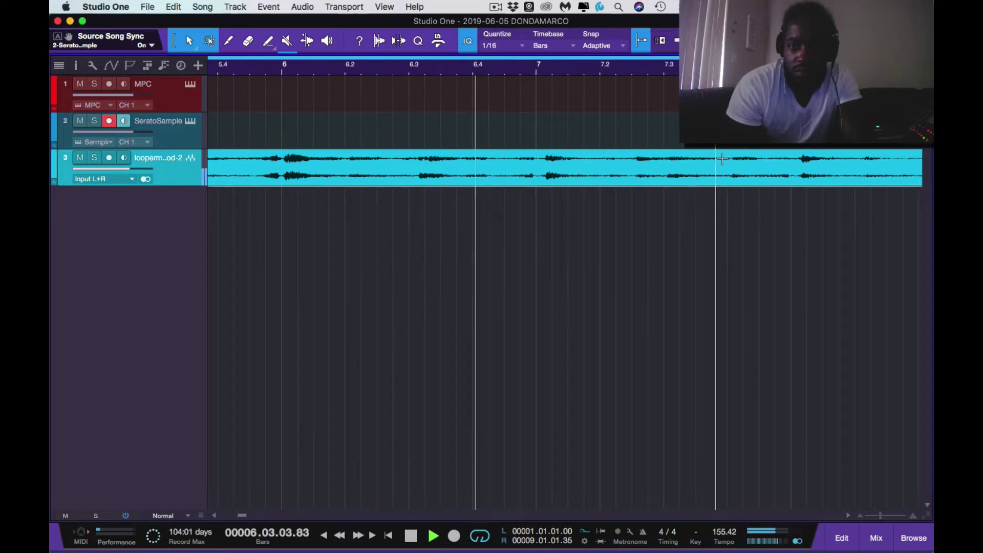
pyautogui.scroll(10, 537, 250)
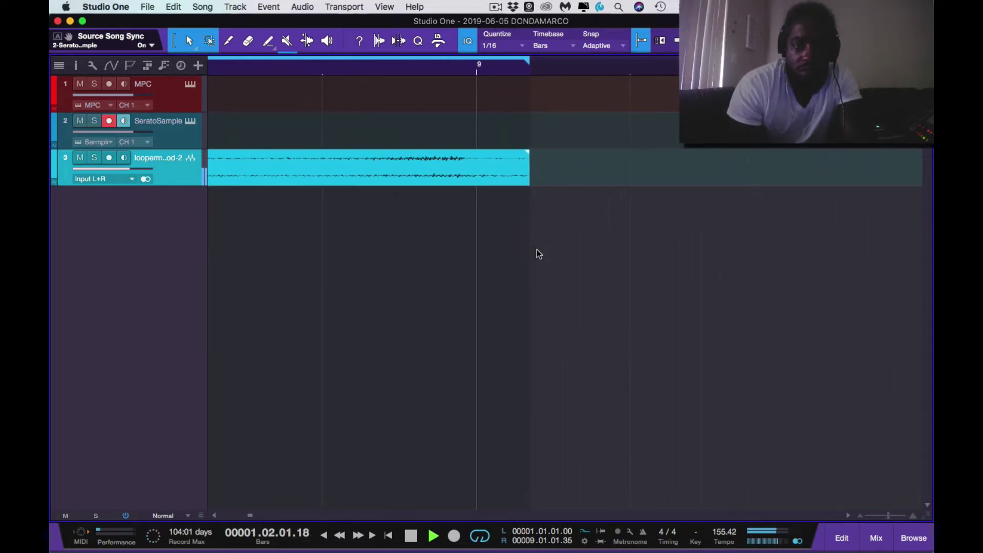
pyautogui.scroll(3, 536, 254)
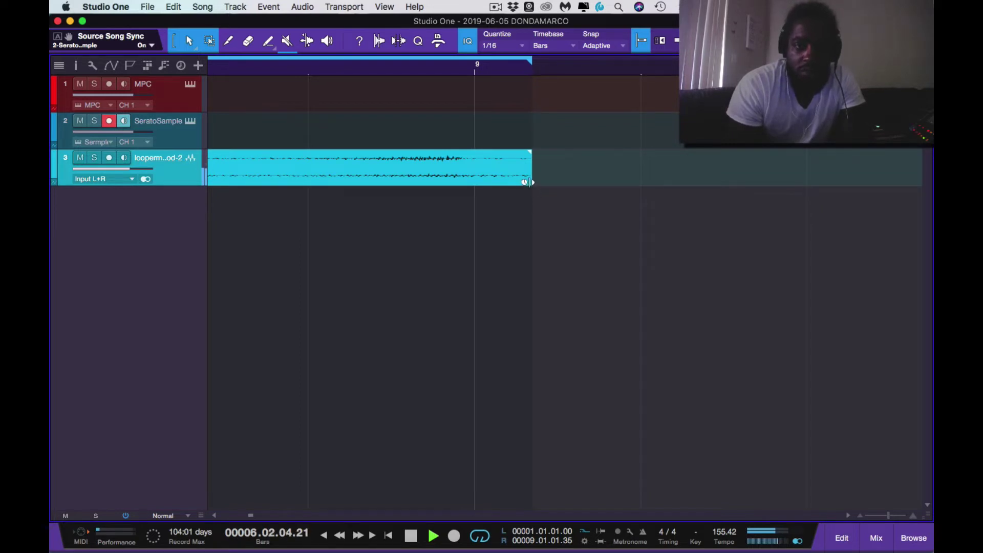
pyautogui.moveTo(530, 182); pyautogui.dragTo(475, 196)
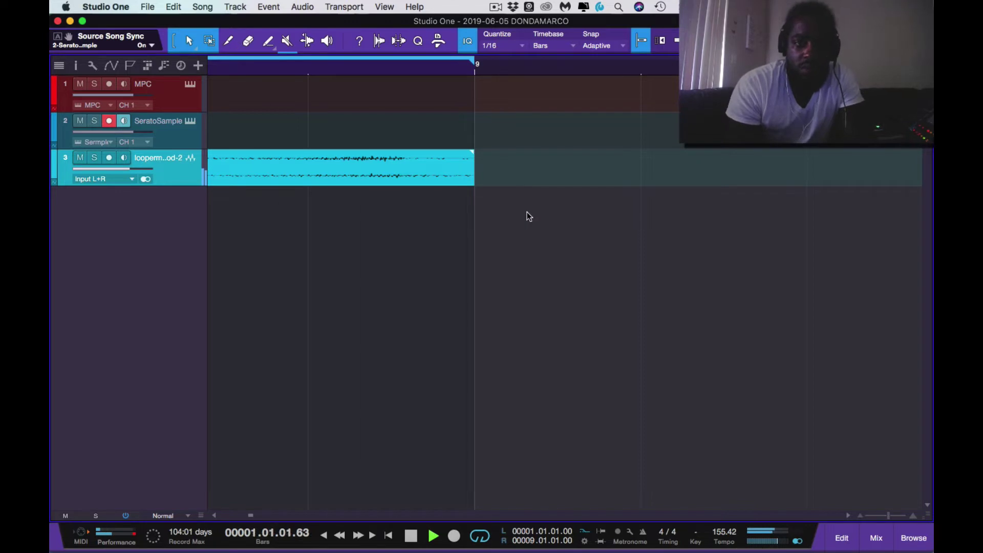
# Step: Check the stretched piano loop's start and timing against the bar grid while playing back the eight-bar cycle
pyautogui.press('e')
pyautogui.press('space')
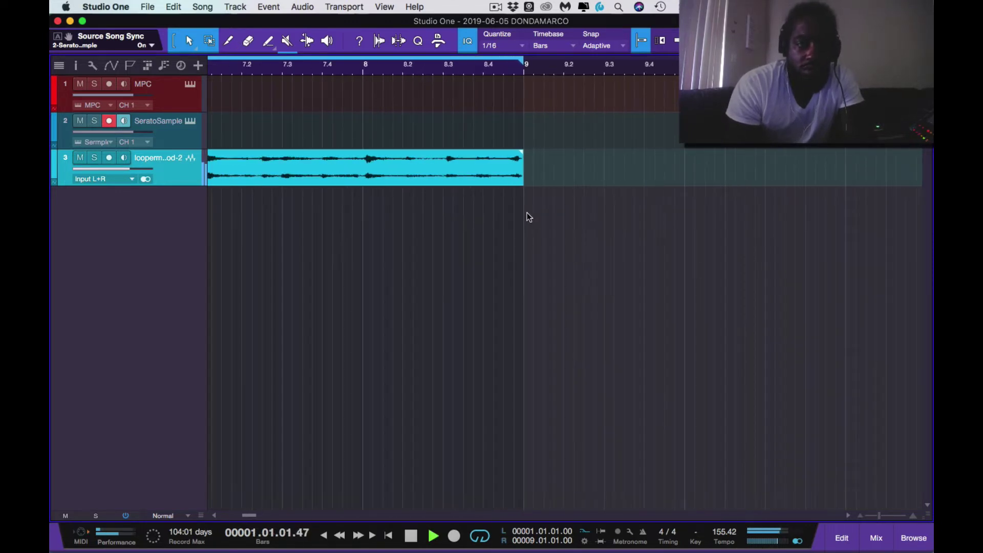
pyautogui.press('w')
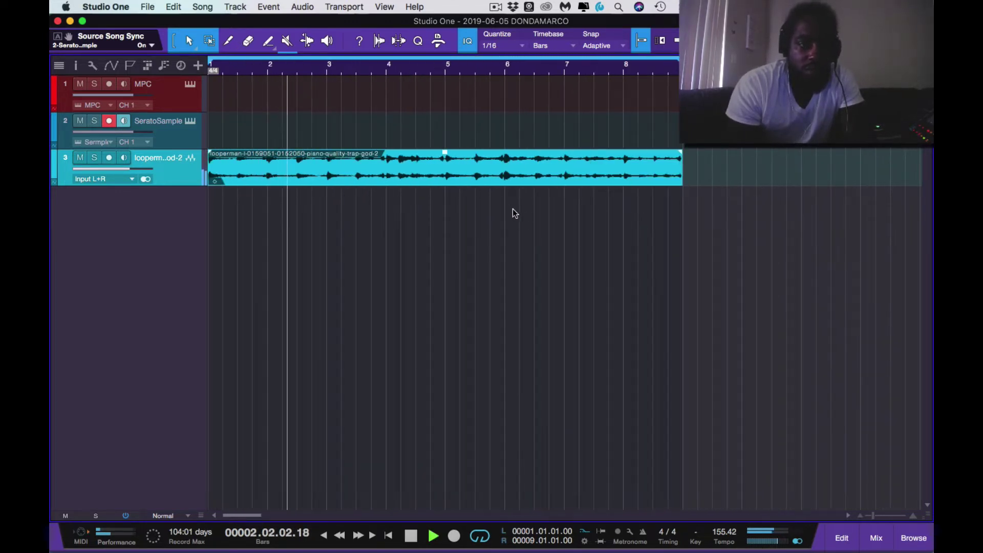
pyautogui.press('e')
pyautogui.press('e')
pyautogui.press('e')
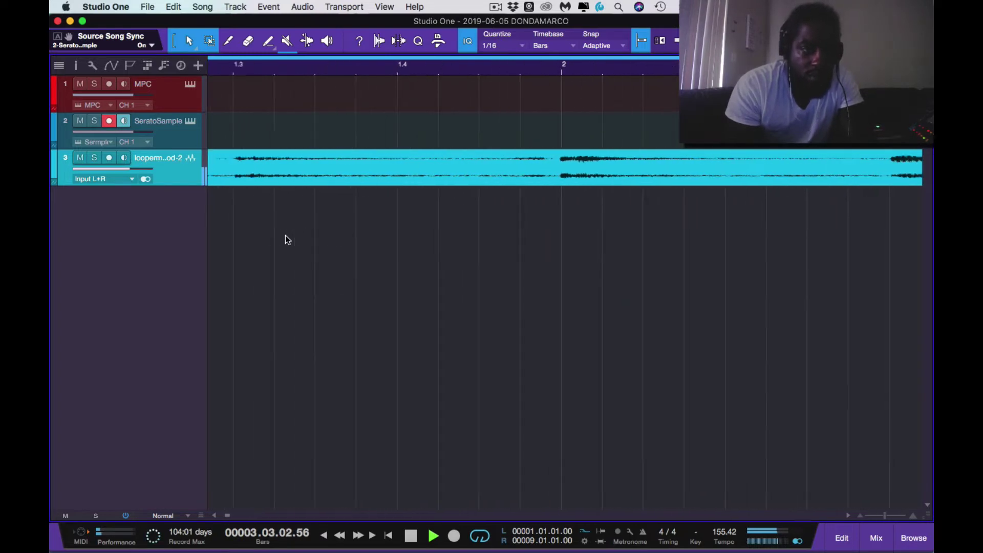
pyautogui.press('space')
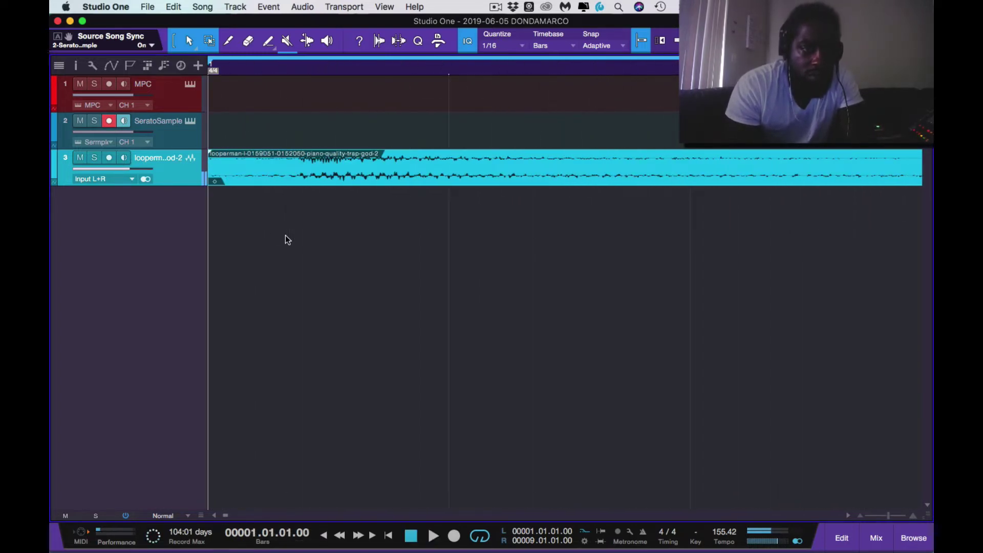
pyautogui.press('space')
pyautogui.press('w')
pyautogui.press('w')
pyautogui.press('w')
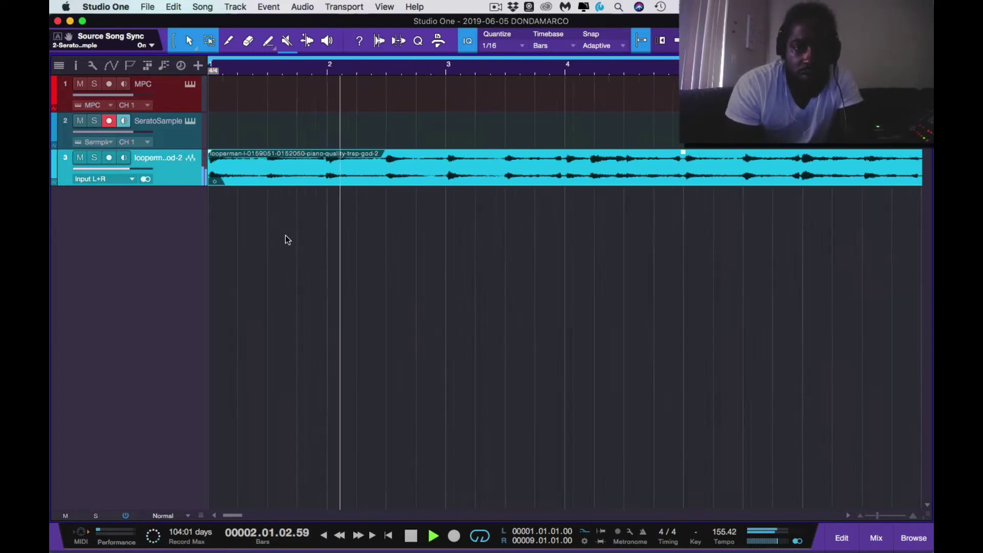
pyautogui.press('w')
pyautogui.press('w')
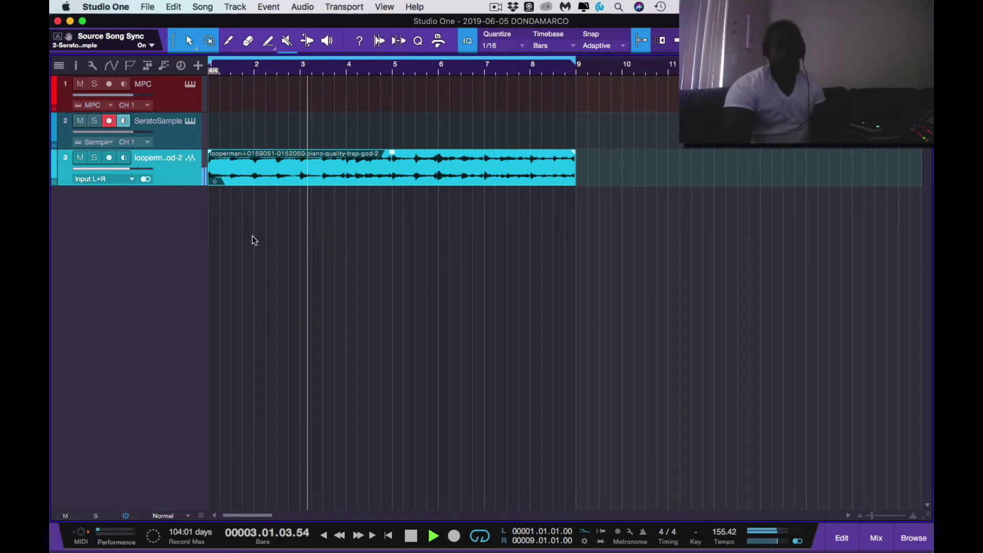
pyautogui.press('space')
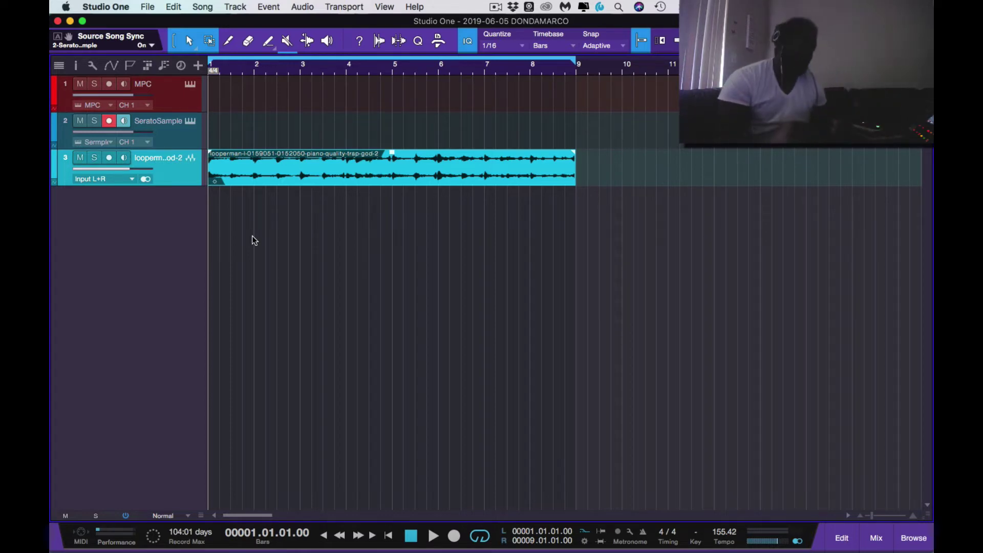
pyautogui.press('space')
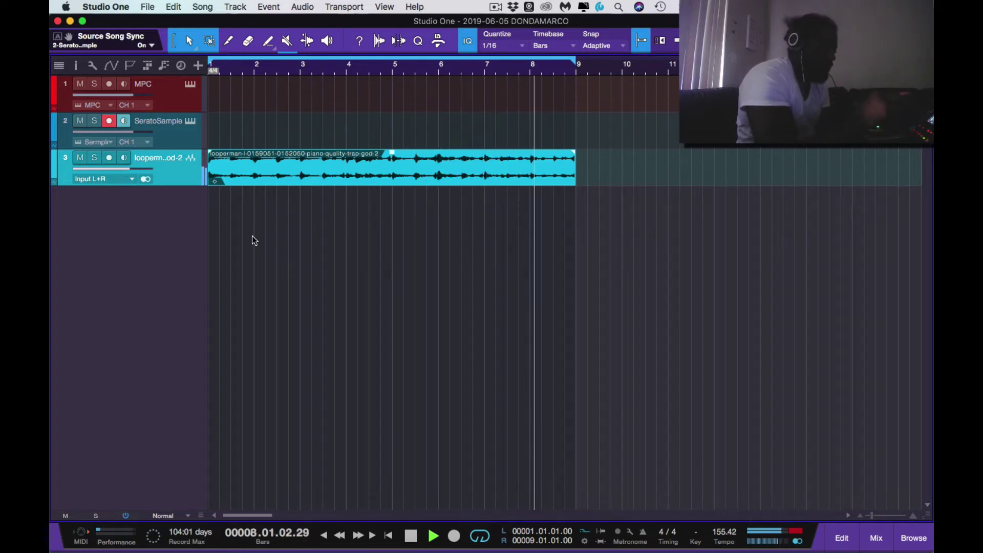
# Step: Open the MPC instrument, fit its eight-bar drum sequence in the grid, and undo the last change to its notes
pyautogui.click(190, 84)
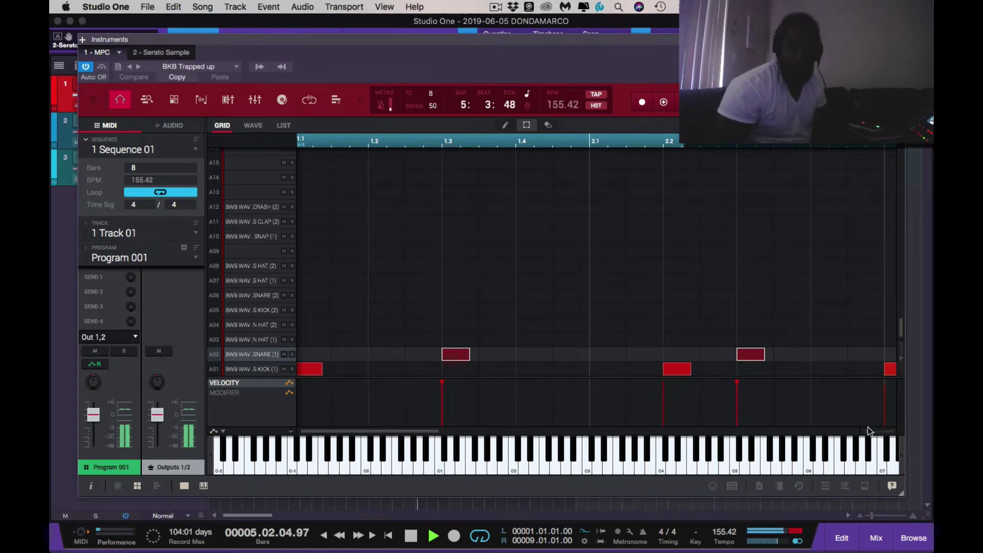
pyautogui.moveTo(868, 430); pyautogui.dragTo(827, 433)
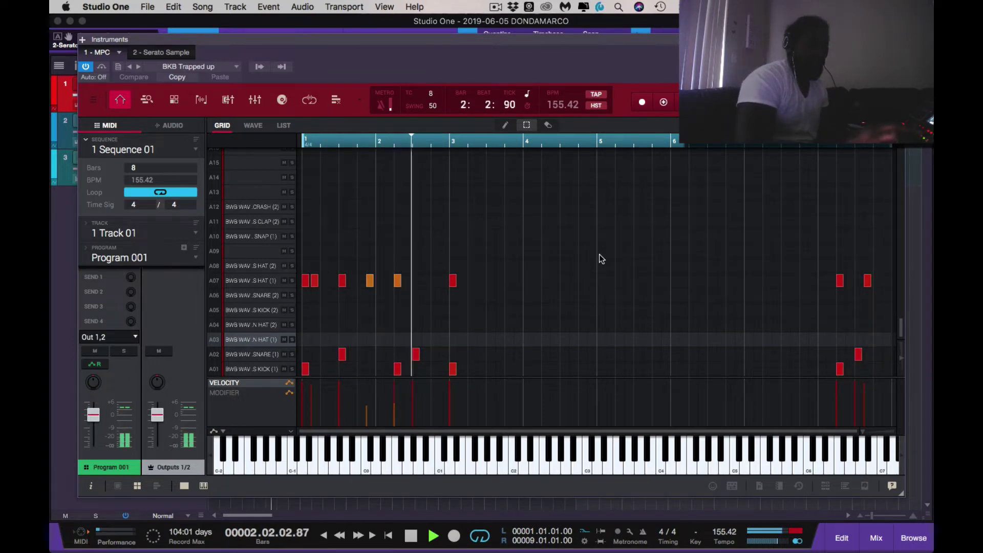
pyautogui.hotkey('ctrl', 'z')
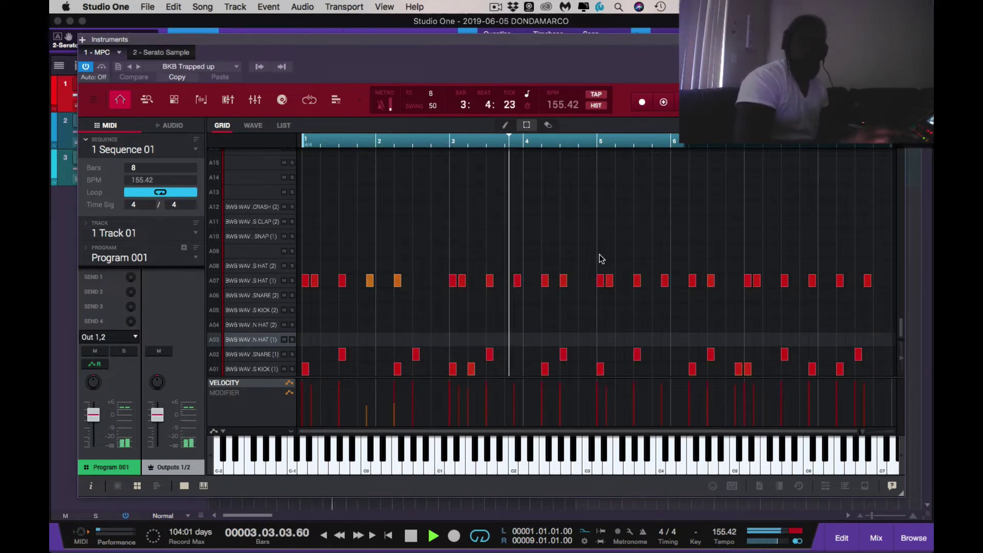
# Step: Undo and restore the hat take on pad A07, overdub hat hits on pad A03 in bars 2, 4 and 8, and stop playback
pyautogui.hotkey('ctrl', 'z')
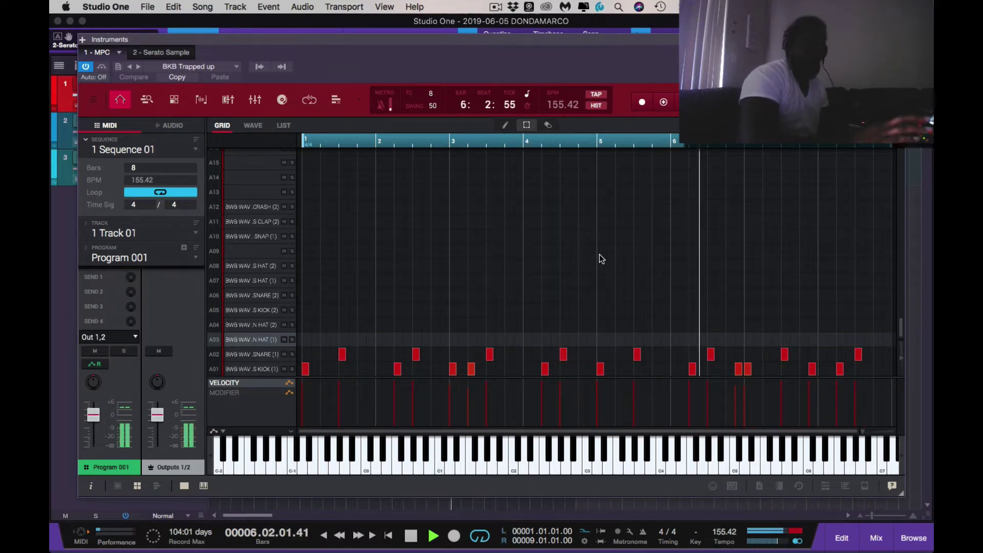
pyautogui.hotkey('ctrl', 'z')
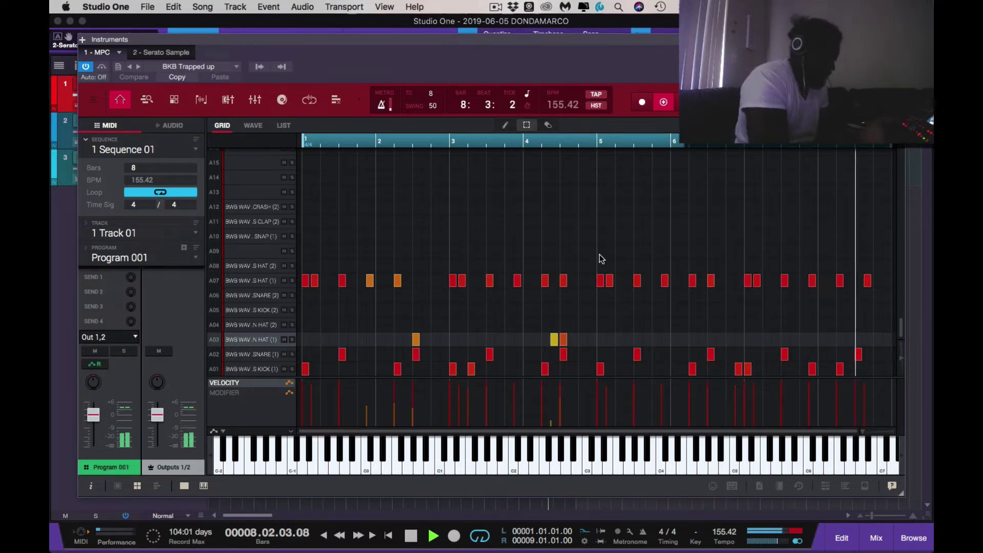
pyautogui.click(411, 537)
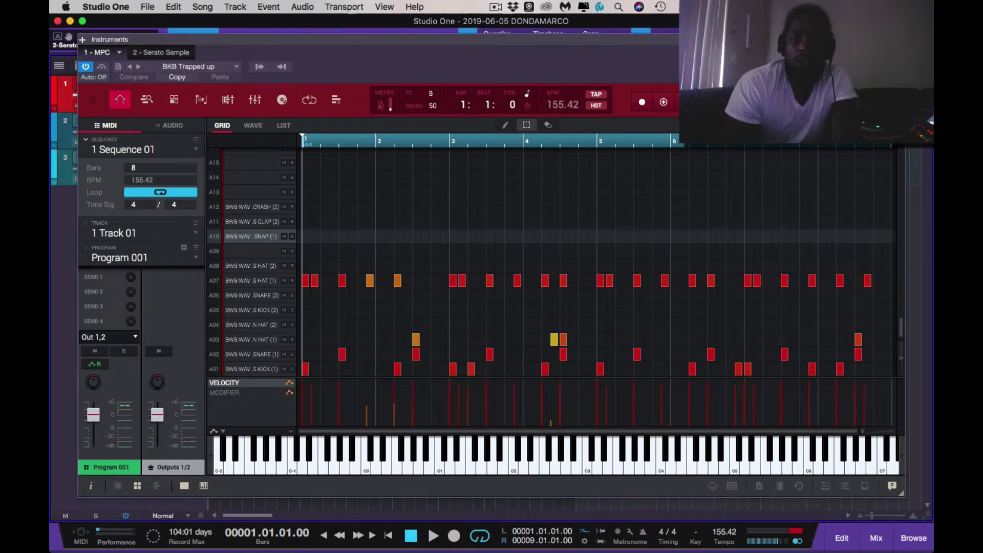
# Step: Load the BWB WAV R US 808 (17) sample into SampleOne on a new instrument track, and close the instrument window and browser
pyautogui.press('F11')
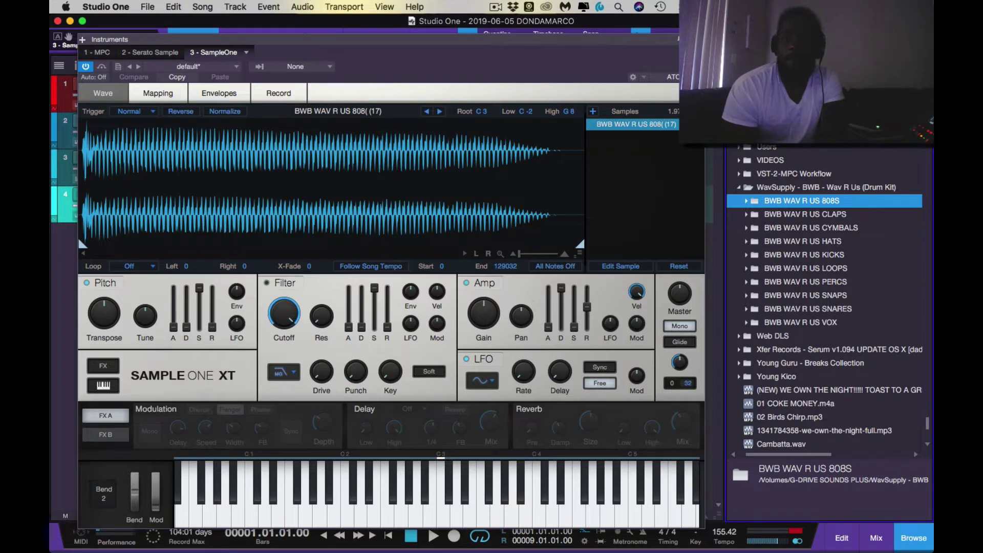
pyautogui.press('super+w')
pyautogui.click(916, 550)
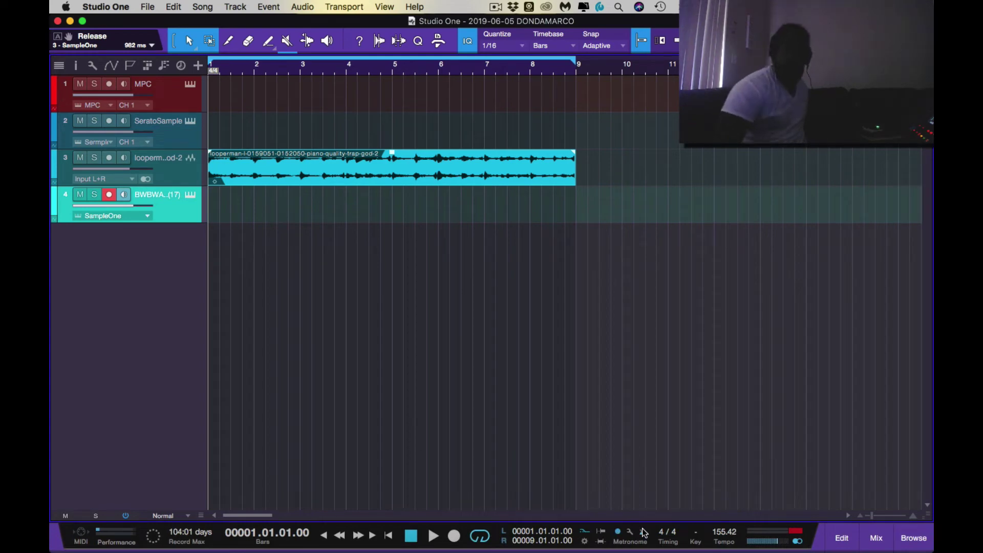
# Step: Record an eight-bar 808 part on the SampleOne track over the piano loop and restart playback to hear it
pyautogui.click(460, 538)
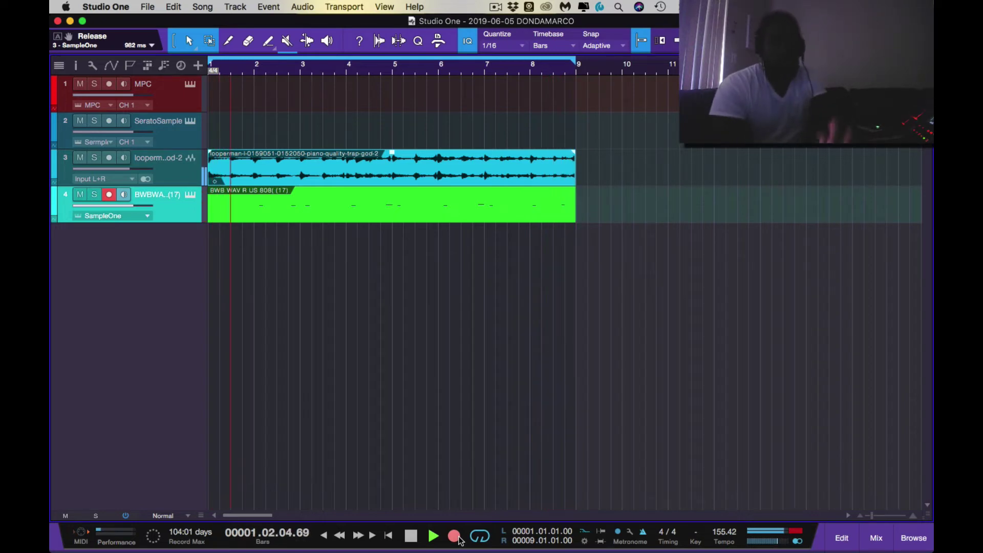
pyautogui.press('space')
pyautogui.press('space')
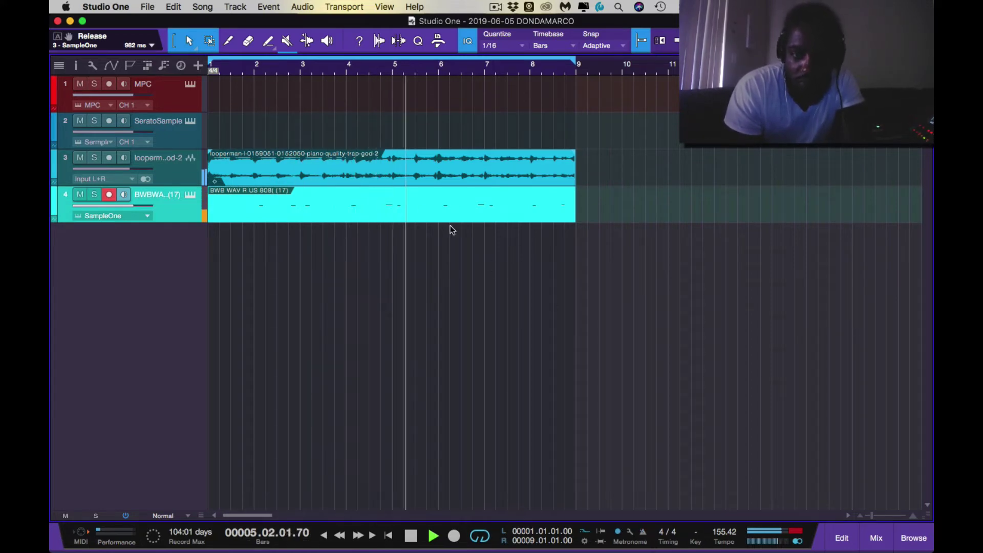
# Step: Open the recorded 808 part in the note editor and listen to its opening bars from the start
pyautogui.doubleClick(432, 220)
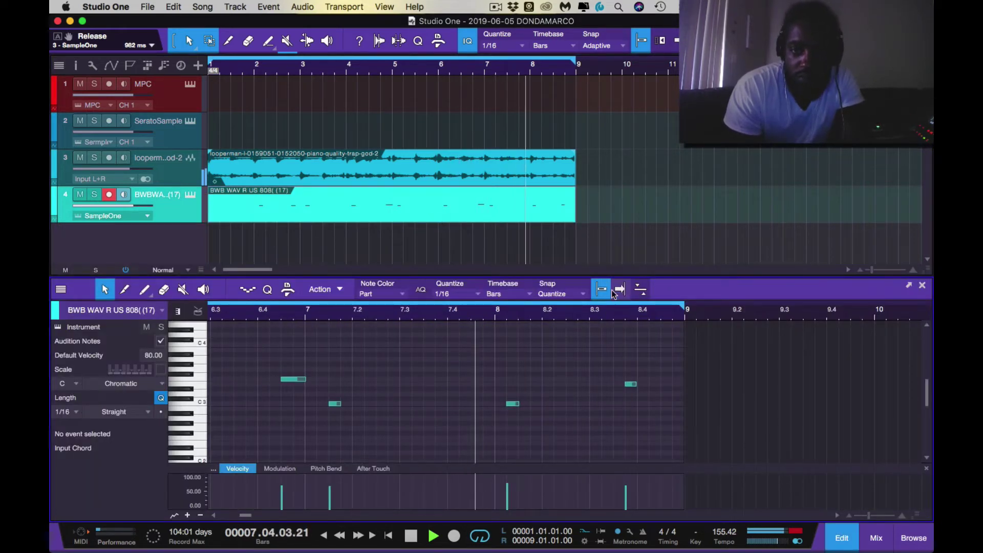
pyautogui.scroll(-1, 611, 357)
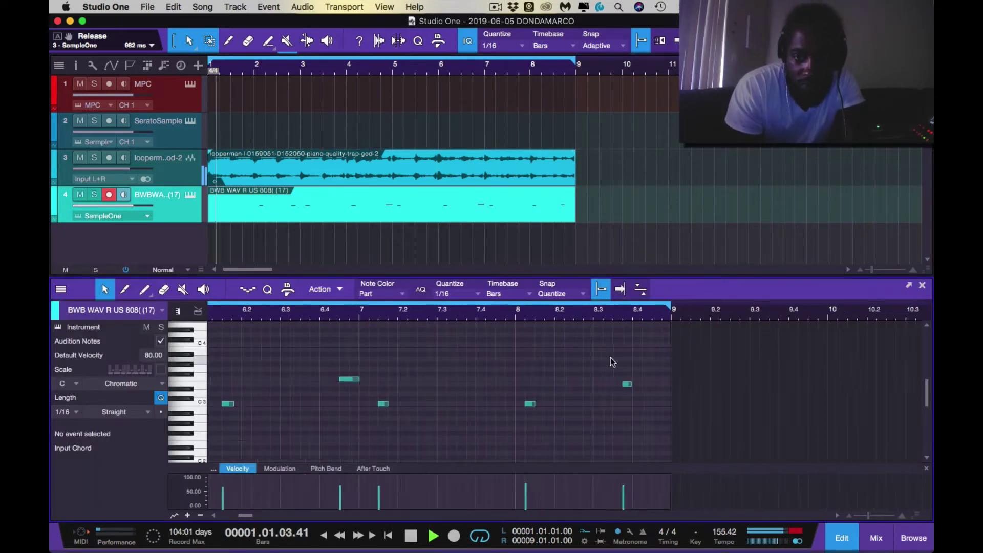
pyautogui.scroll(-2, 611, 357)
pyautogui.scroll(2, 389, 417)
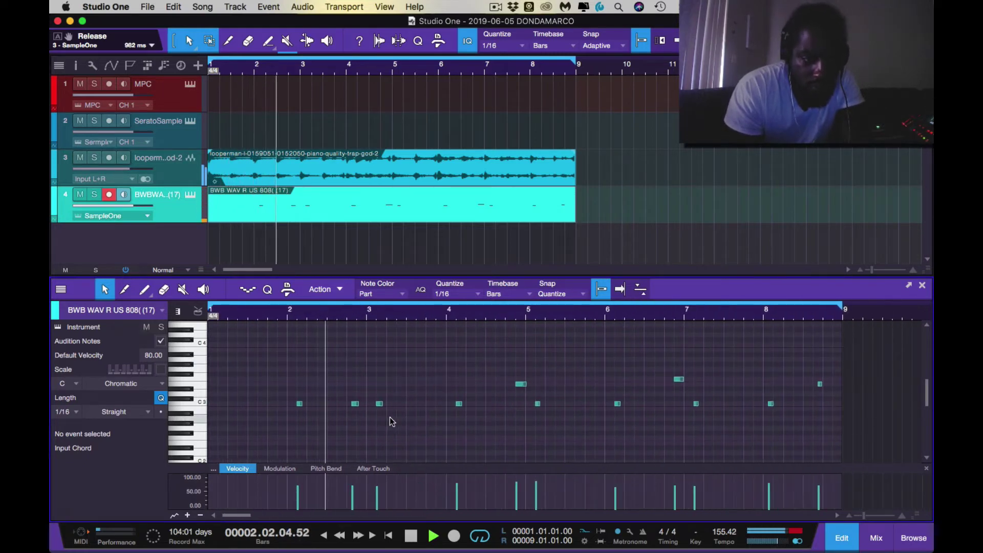
pyautogui.press('space')
pyautogui.press('space')
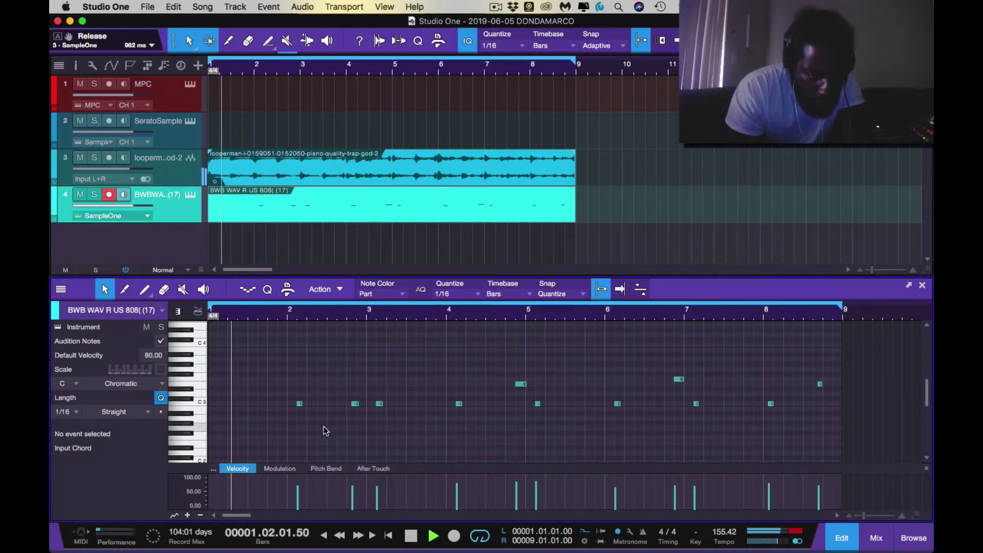
pyautogui.press('space')
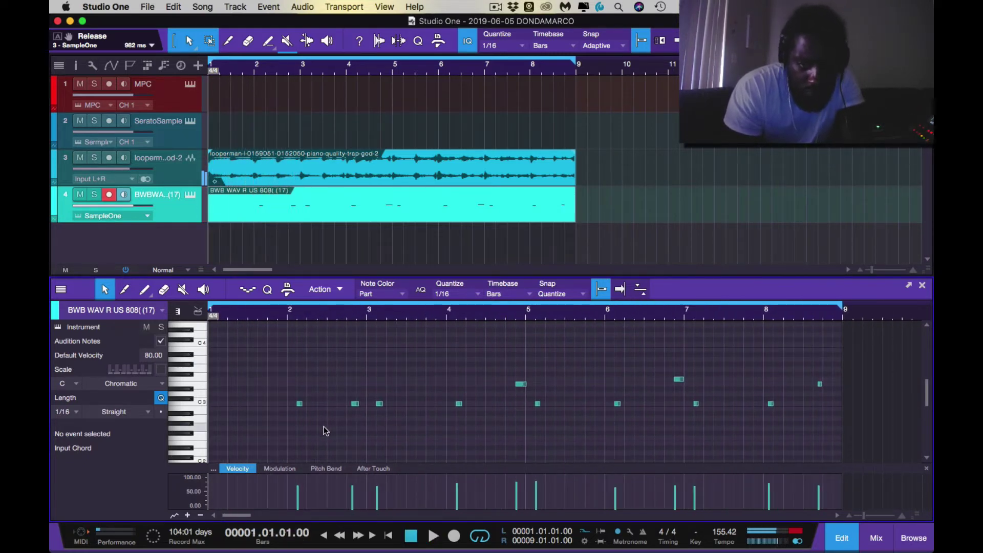
# Step: Try to record a missing 808 note in bar 1, merge the take into the part, and loop the full eight bars
pyautogui.click(454, 536)
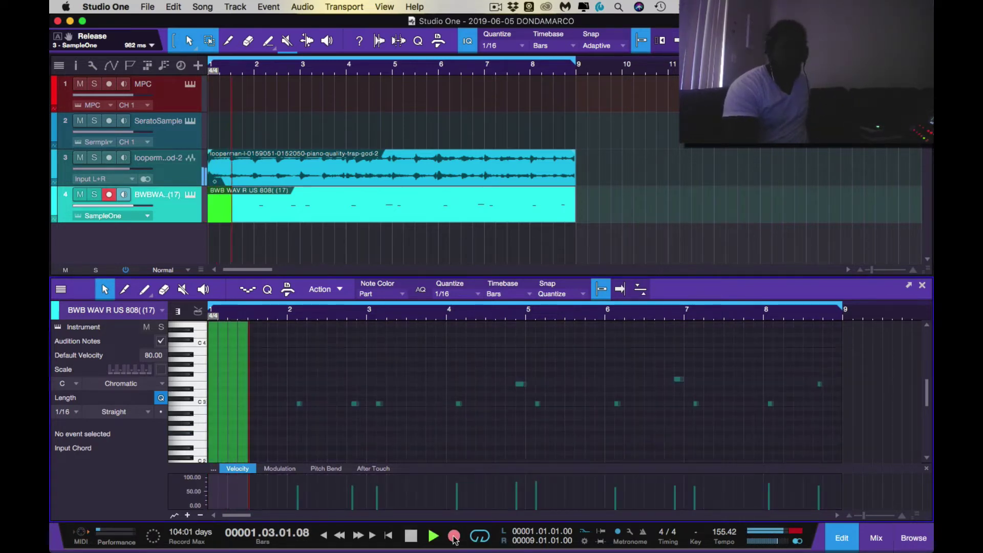
pyautogui.click(454, 536)
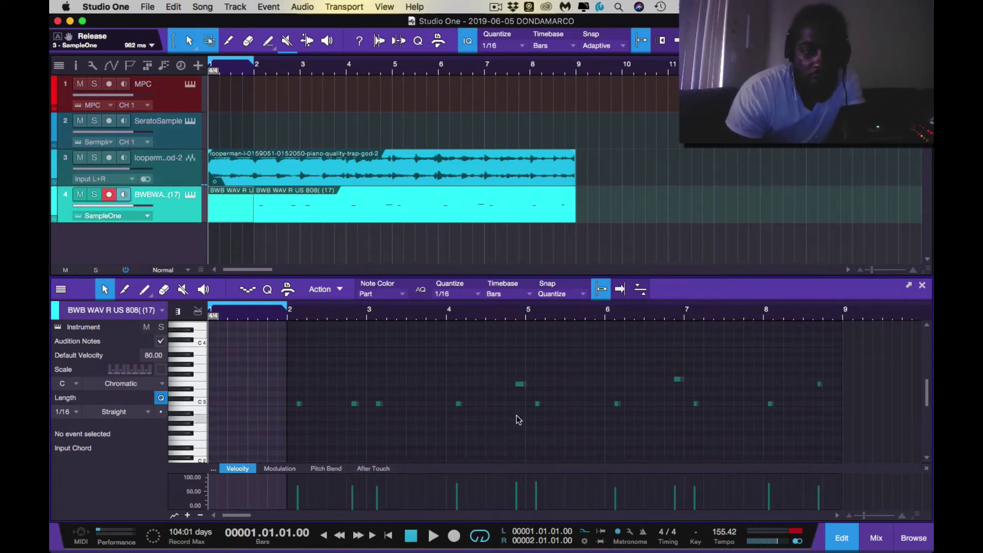
pyautogui.press('g')
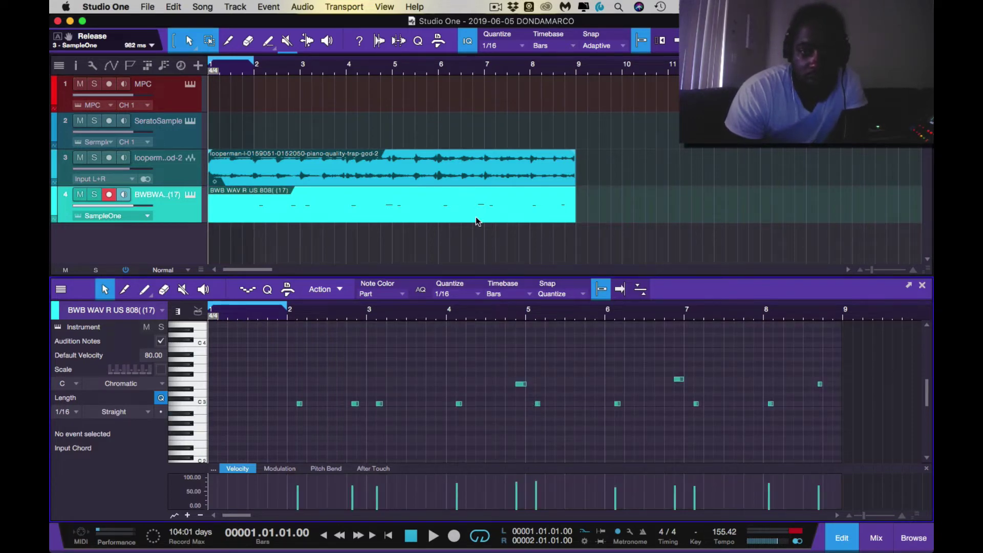
pyautogui.press('p')
# Step: Copy the first C3 note of the 808 part in bar 2 to the start of bar 1 and play from the beginning
pyautogui.press('space')
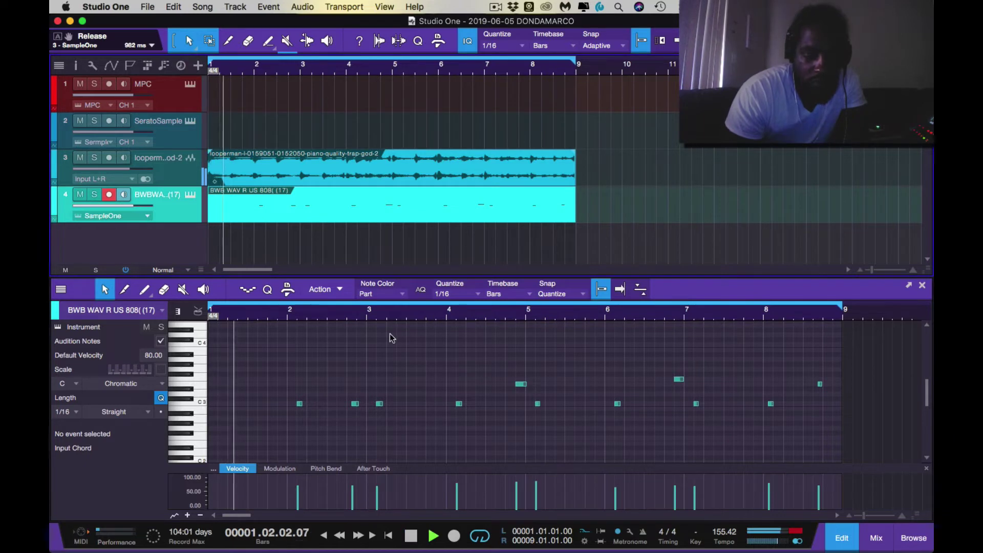
pyautogui.click(300, 404)
pyautogui.moveTo(300, 404); pyautogui.dragTo(210, 401)
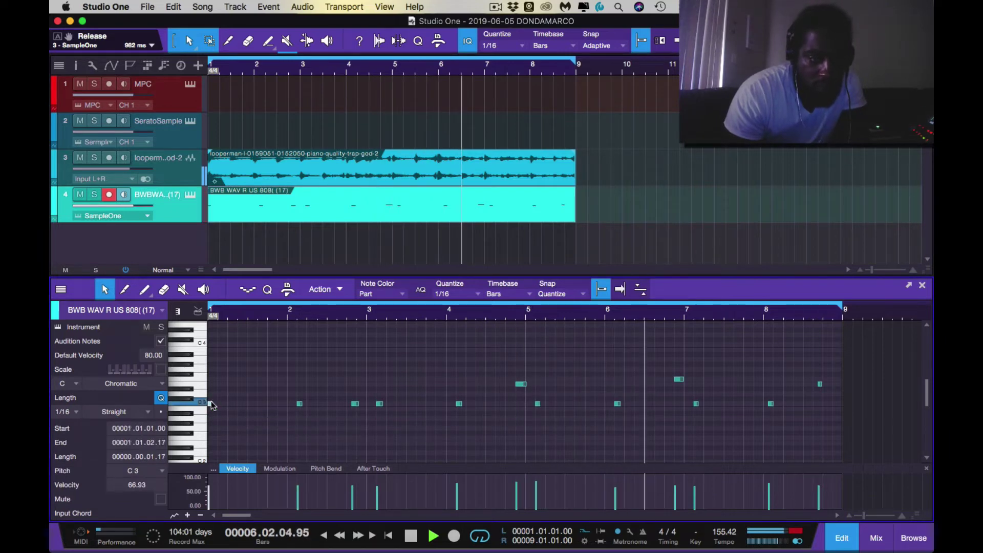
pyautogui.press('Home')
pyautogui.press('space')
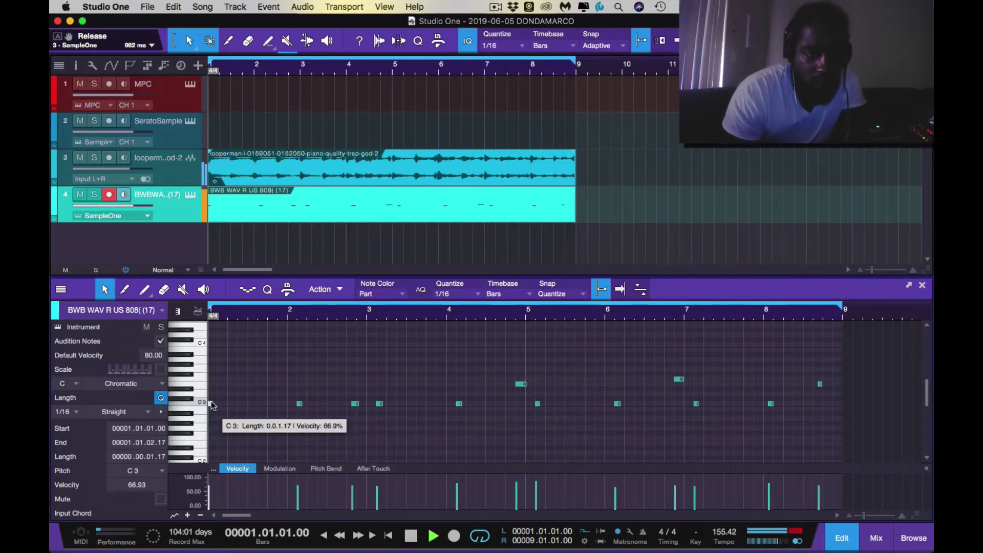
# Step: Select the three C3 notes in bars 2 and 3 and nudge them later so the first starts at 2.02.01
pyautogui.press('space')
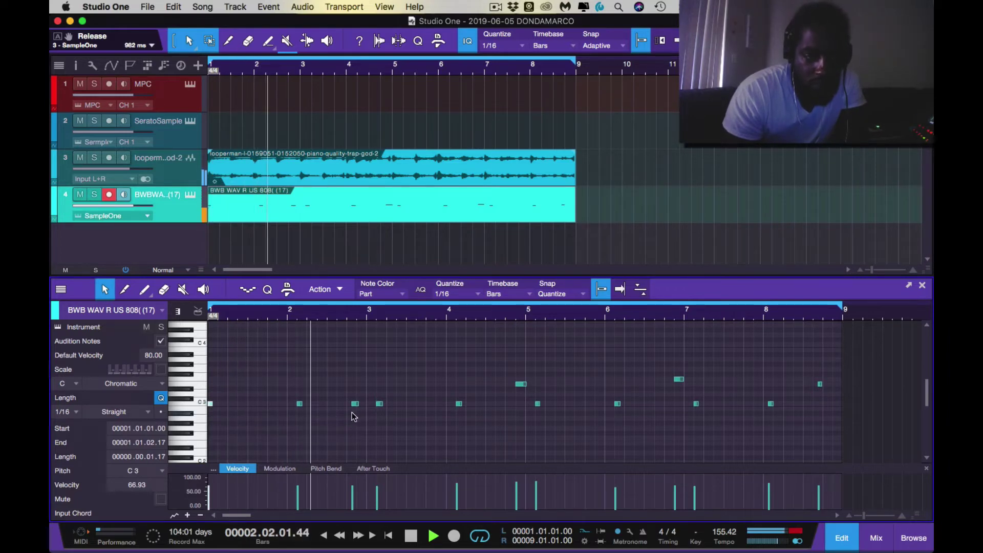
pyautogui.press('space')
pyautogui.moveTo(417, 386); pyautogui.dragTo(297, 417)
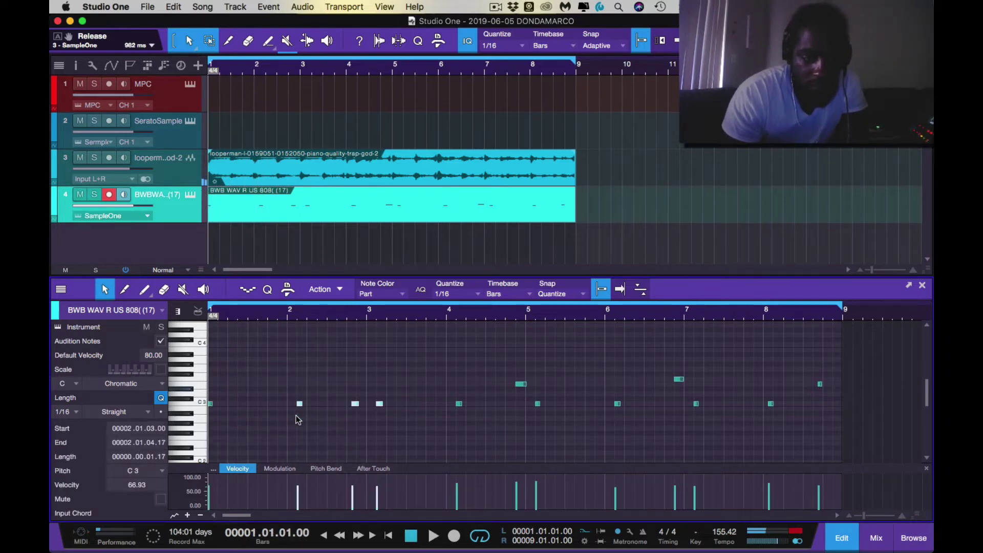
pyautogui.hotkey('alt', 'Right')
pyautogui.press('space')
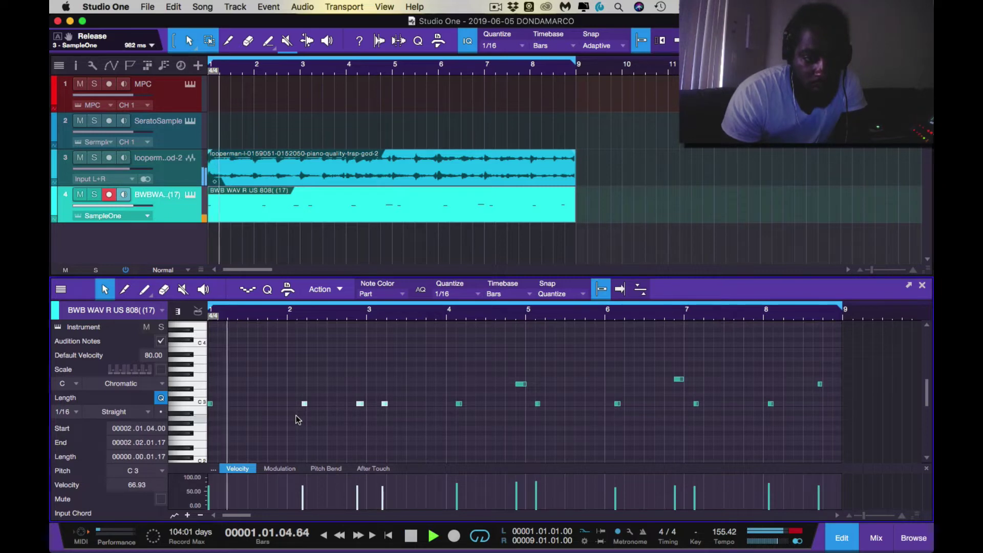
pyautogui.press('Right')
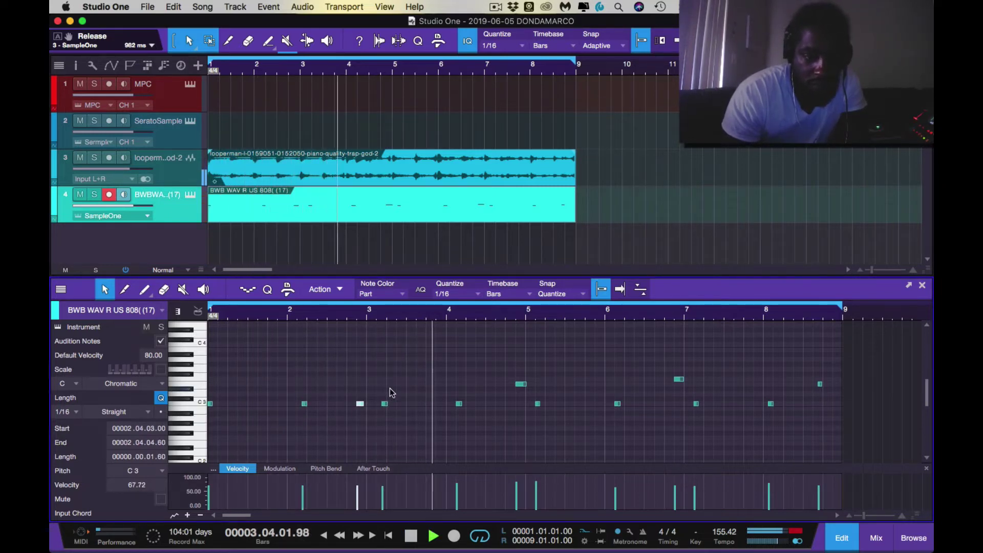
pyautogui.moveTo(401, 387); pyautogui.dragTo(288, 443)
pyautogui.hotkey('alt', 'Right')
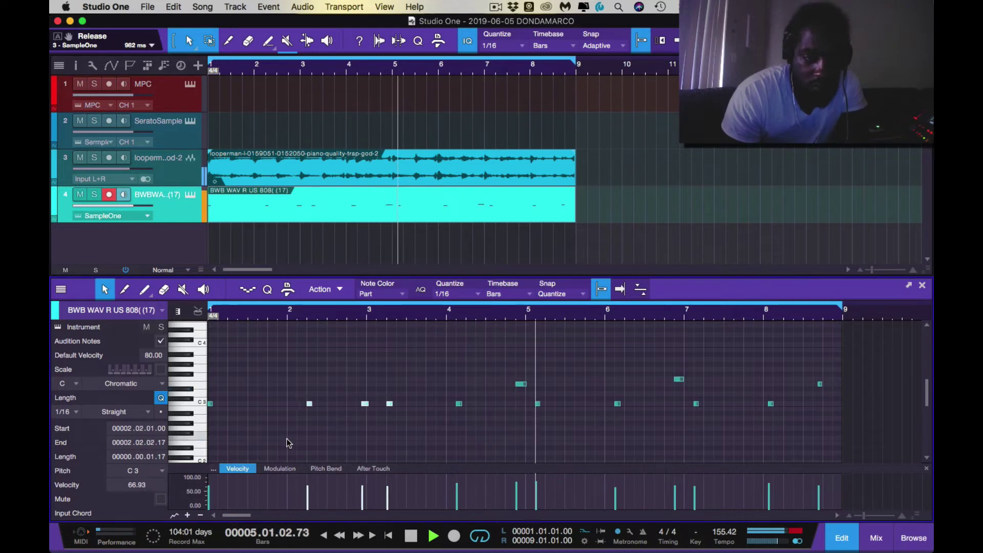
# Step: Play back the 808 part, nudge its remaining notes later with the final one at 8.02.01, and close the note editor
pyautogui.press('space')
pyautogui.press('space')
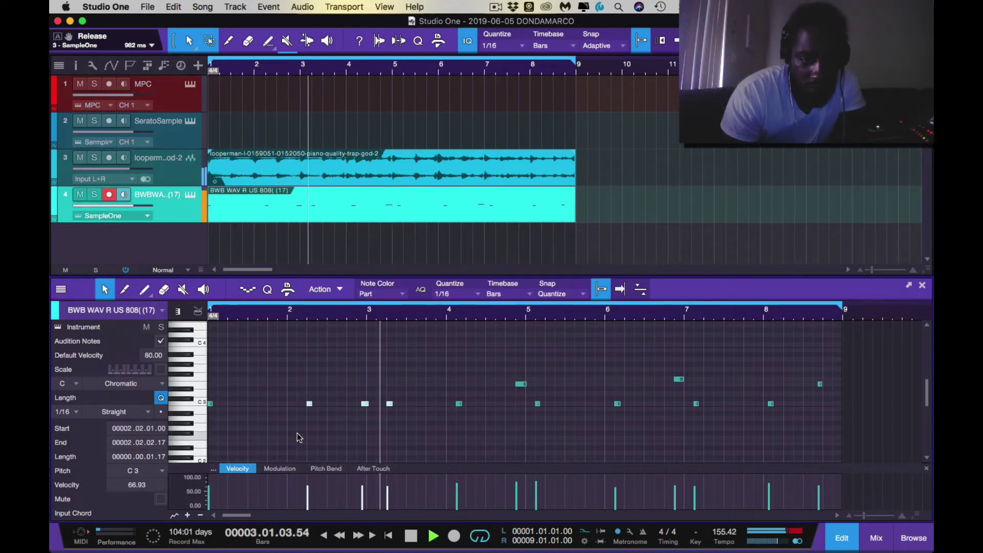
pyautogui.press('space')
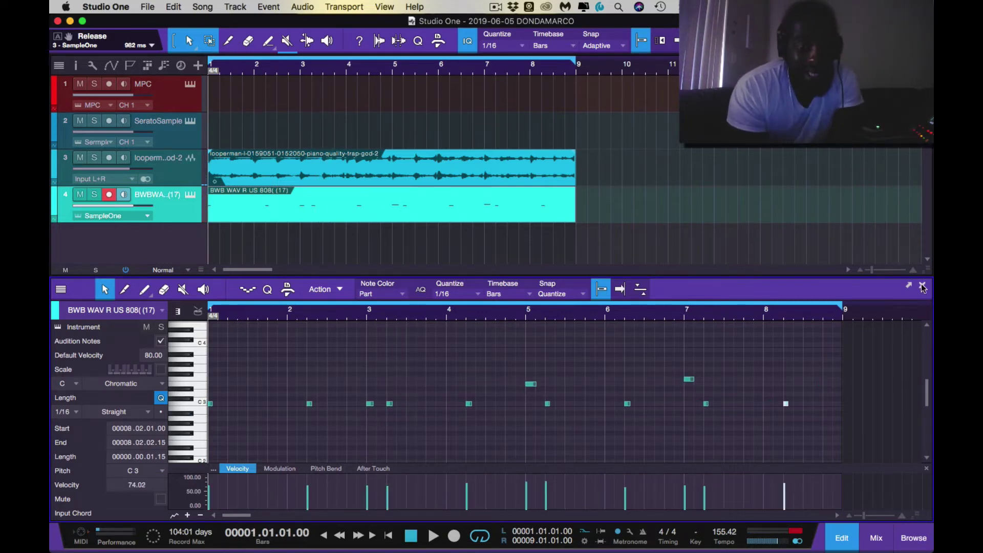
pyautogui.click(922, 286)
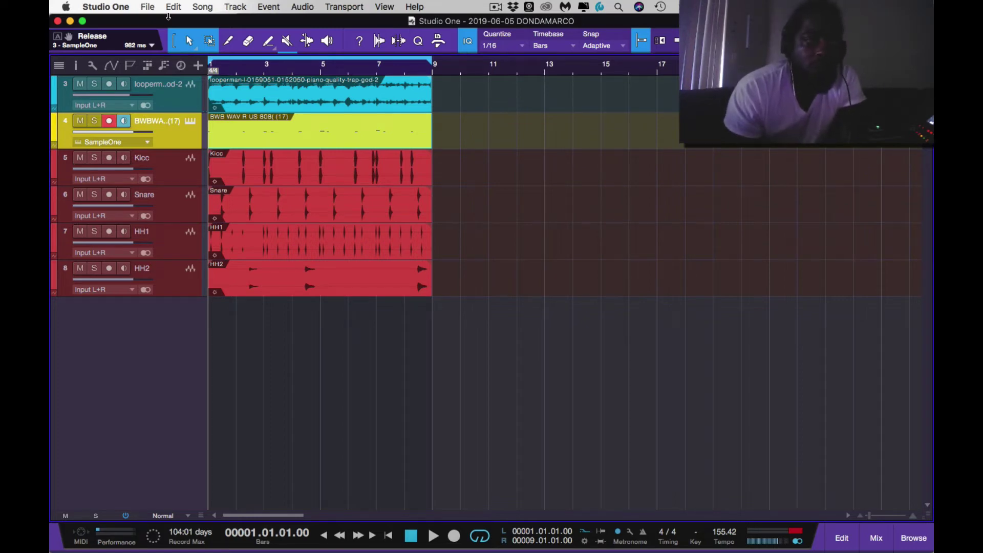
# Step: Save the song under the name BKB - Struggle Boom Trap Beat in the 2K19 June folder inside Songs
pyautogui.click(149, 7)
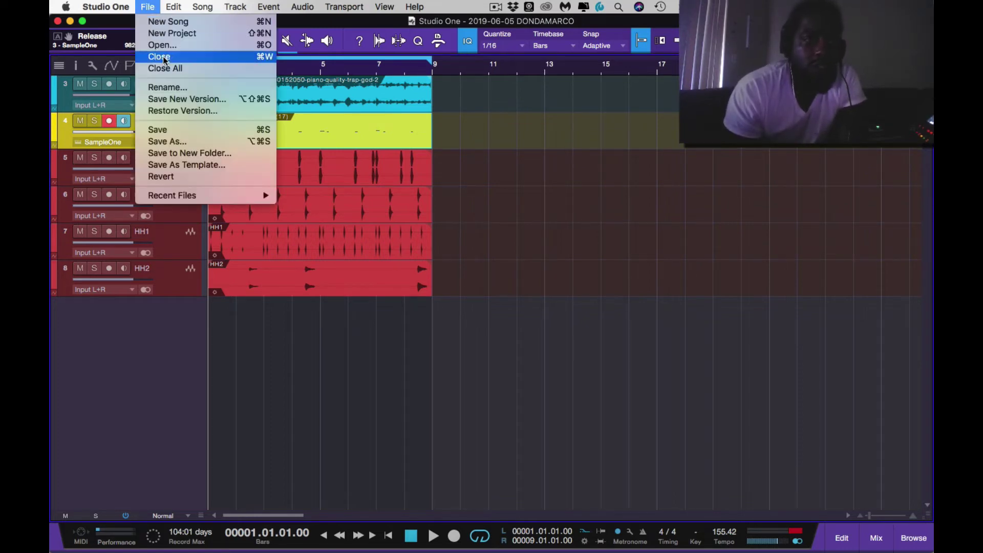
pyautogui.click(183, 142)
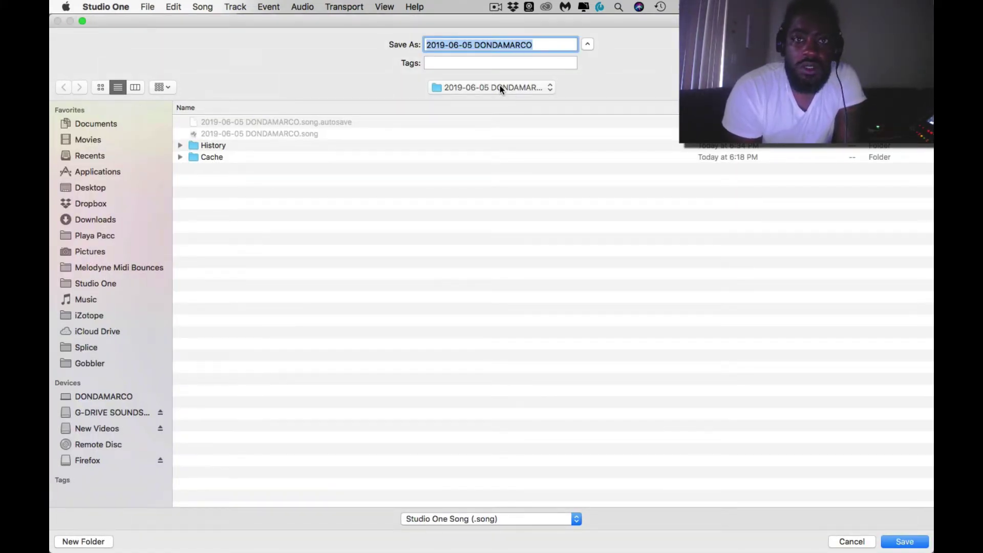
pyautogui.click(499, 86)
pyautogui.click(494, 100)
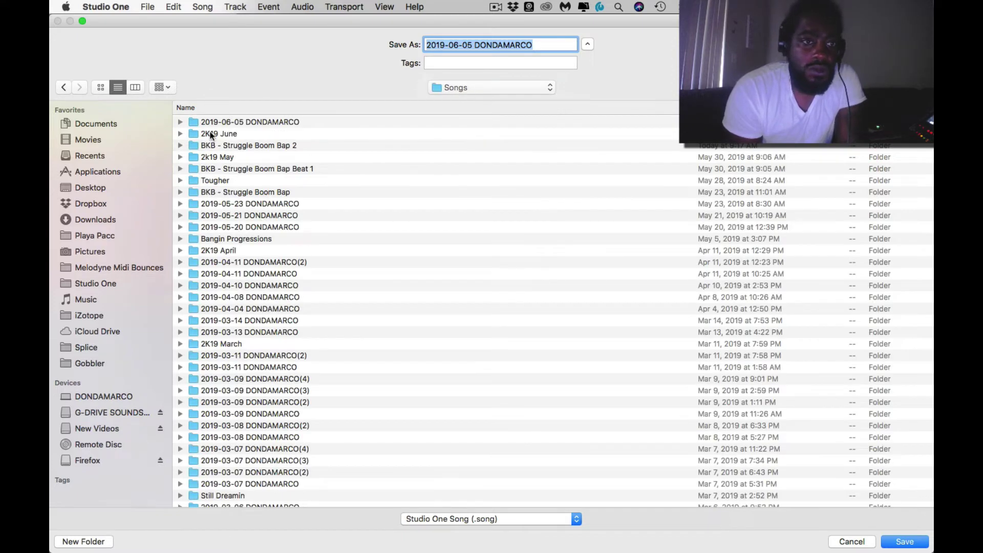
pyautogui.doubleClick(211, 135)
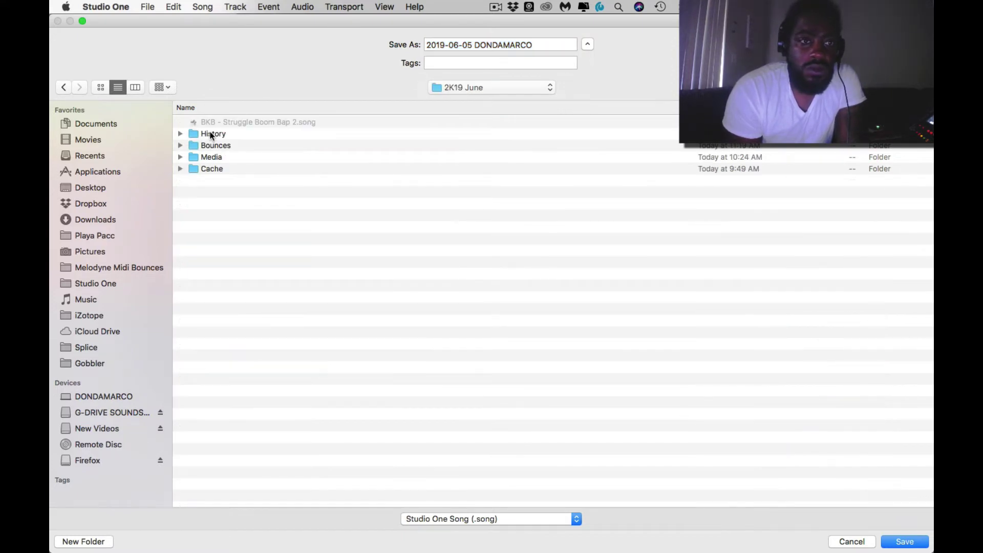
pyautogui.click(522, 46)
pyautogui.press('super+a')
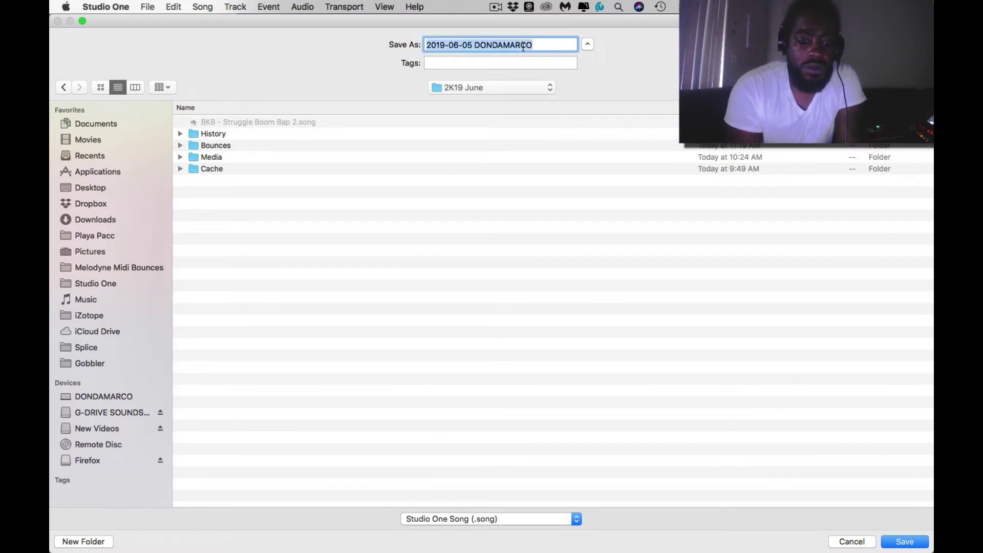
pyautogui.press('BackSpace')
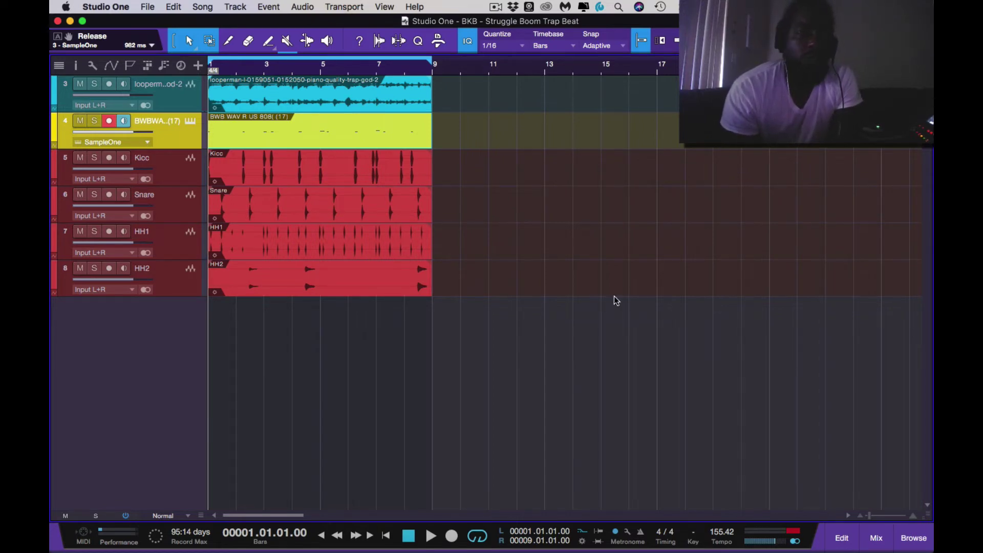
# Step: Play the song, open the mixer, and solo the Kicc channel to check its level
pyautogui.press('space')
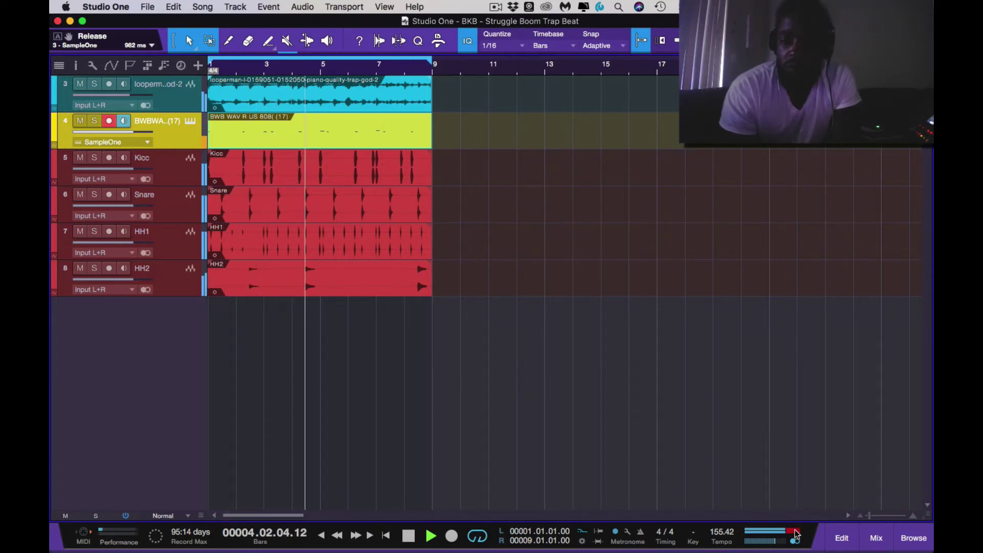
pyautogui.click(876, 538)
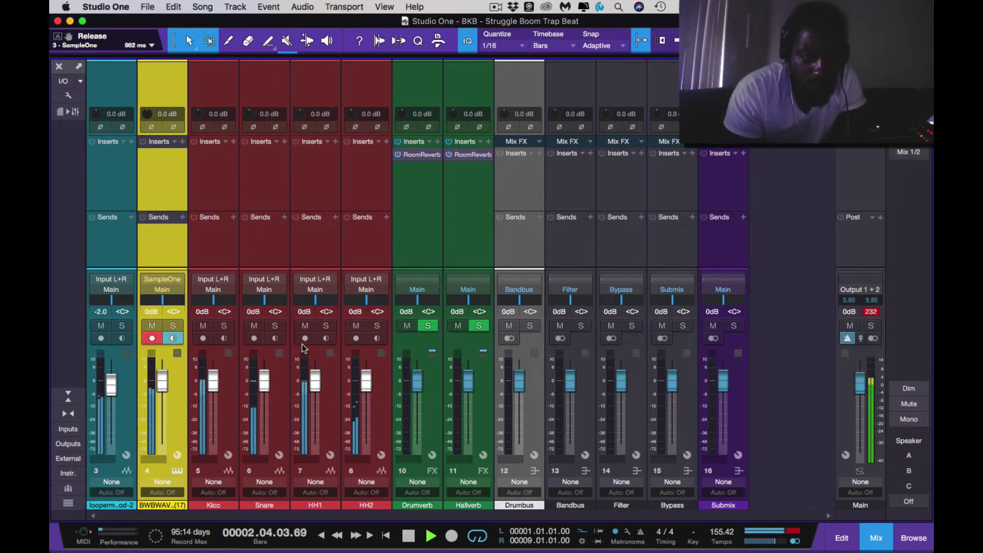
pyautogui.click(224, 326)
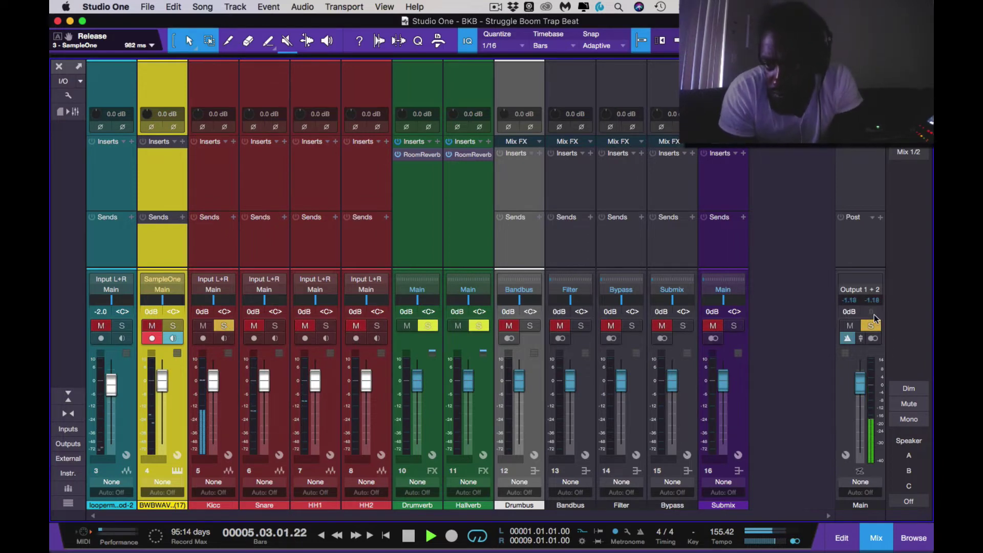
# Step: Set the Kicc channel's input gain to -6 dB
pyautogui.doubleClick(212, 116)
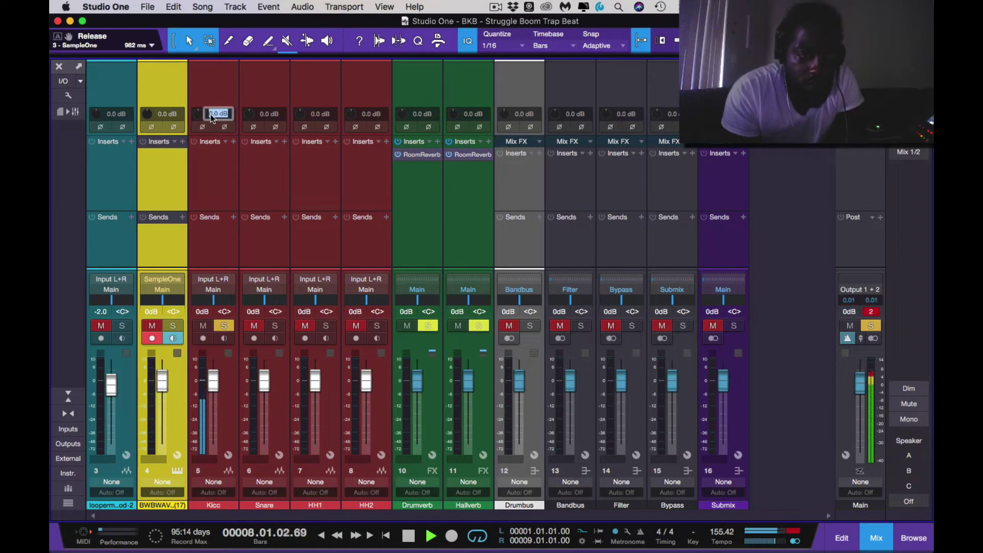
pyautogui.write('-6')
pyautogui.press('Return')
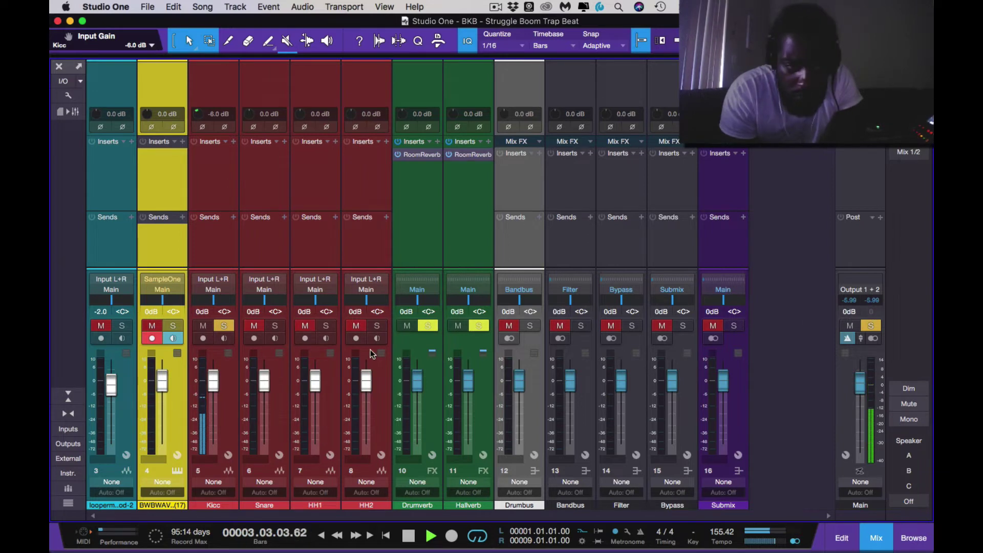
# Step: Solo the Snare channel in place of the Kicc, set its input gain to -9 dB, and release the solo
pyautogui.click(275, 326)
pyautogui.click(225, 327)
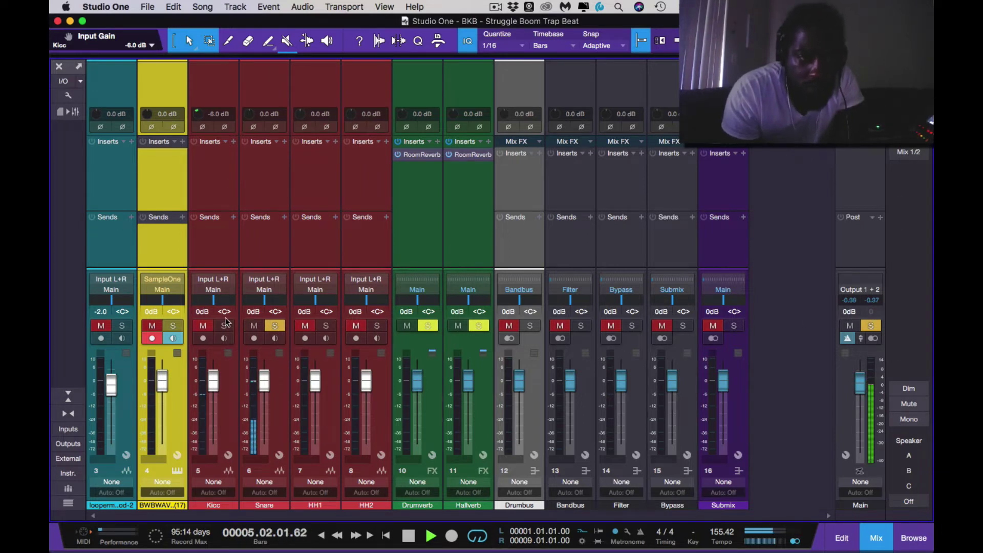
pyautogui.click(265, 119)
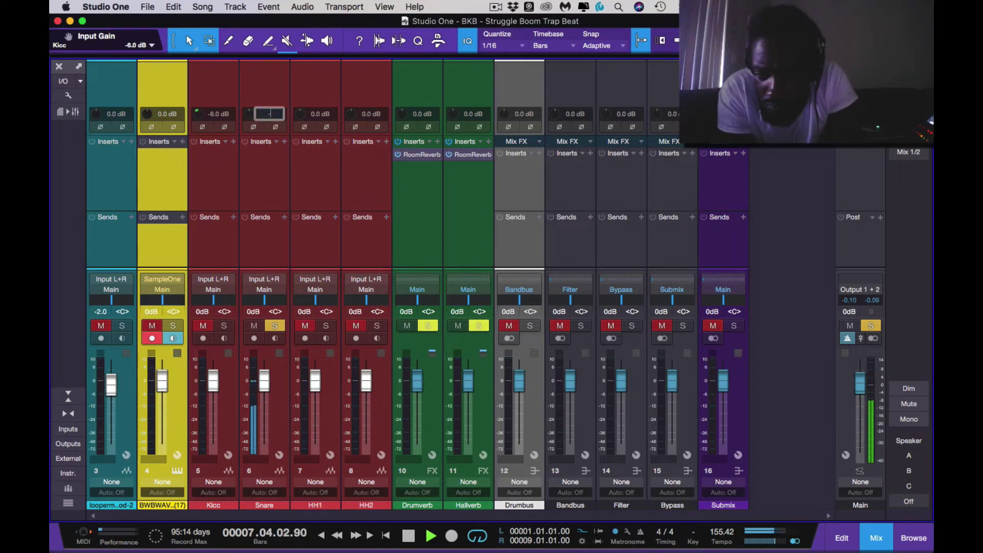
pyautogui.press('Return')
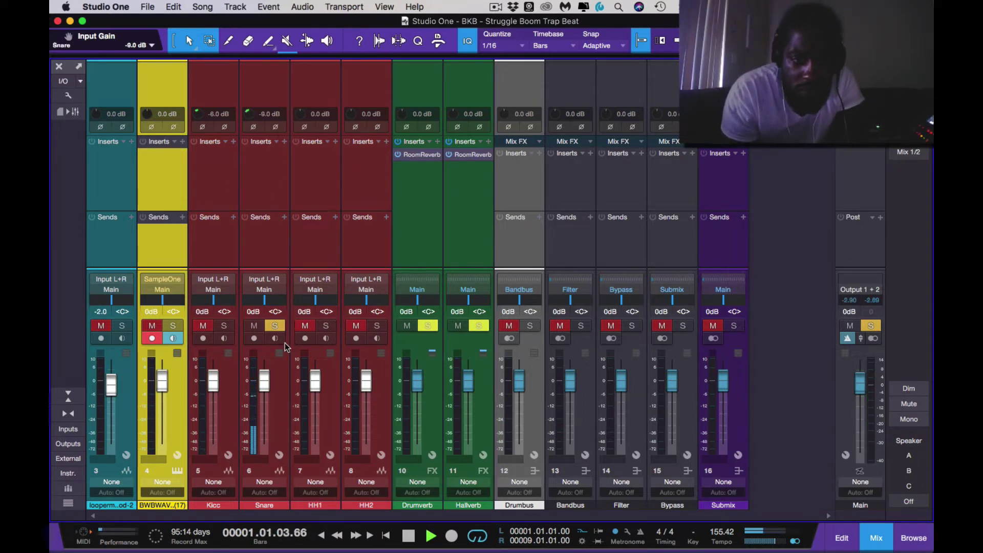
pyautogui.click(275, 325)
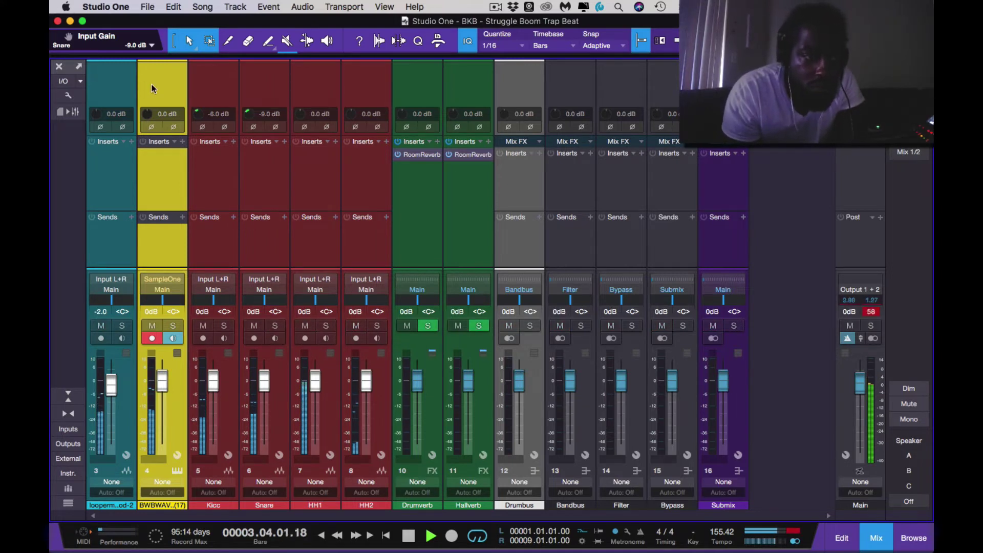
# Step: Set the input gain of the BWBWAV SampleOne channel to -12 dB
pyautogui.doubleClick(164, 115)
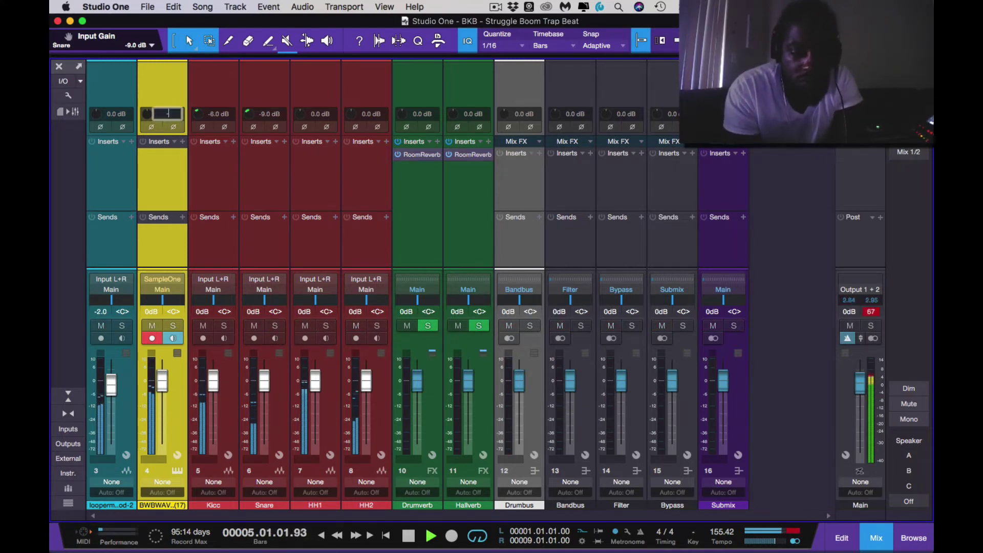
pyautogui.write('-12')
pyautogui.press('Return')
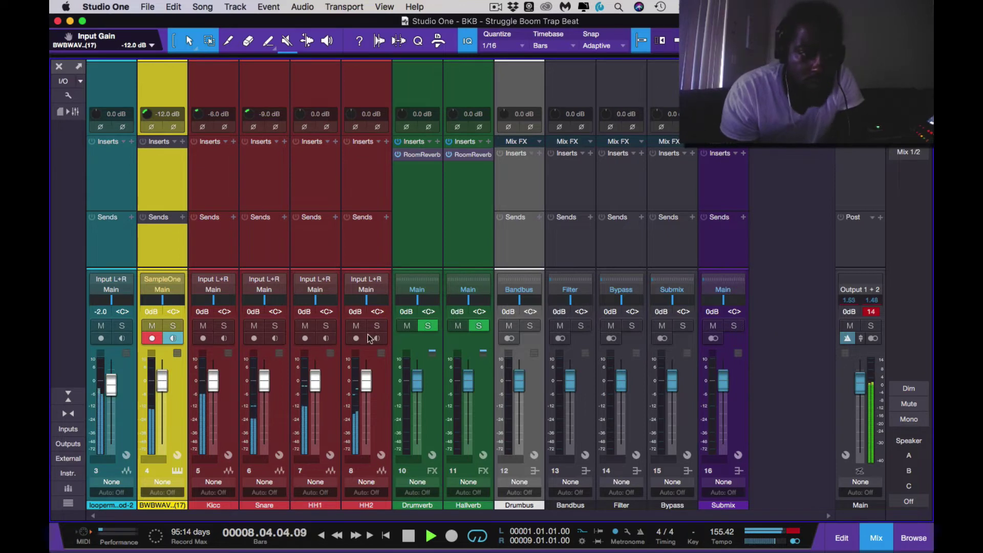
# Step: Solo the looperman loop channel, set its input gain to -12 dB, and release the solo
pyautogui.click(122, 326)
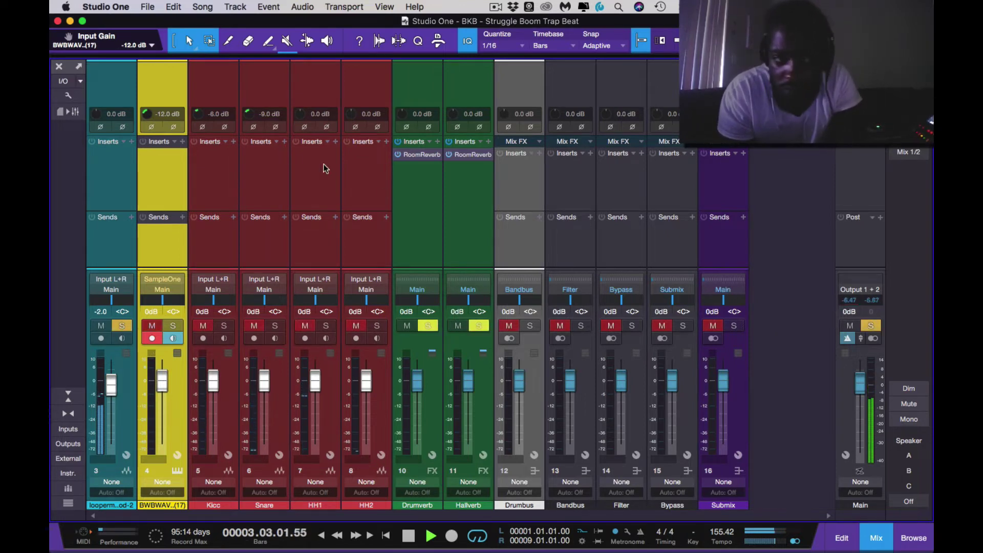
pyautogui.doubleClick(114, 118)
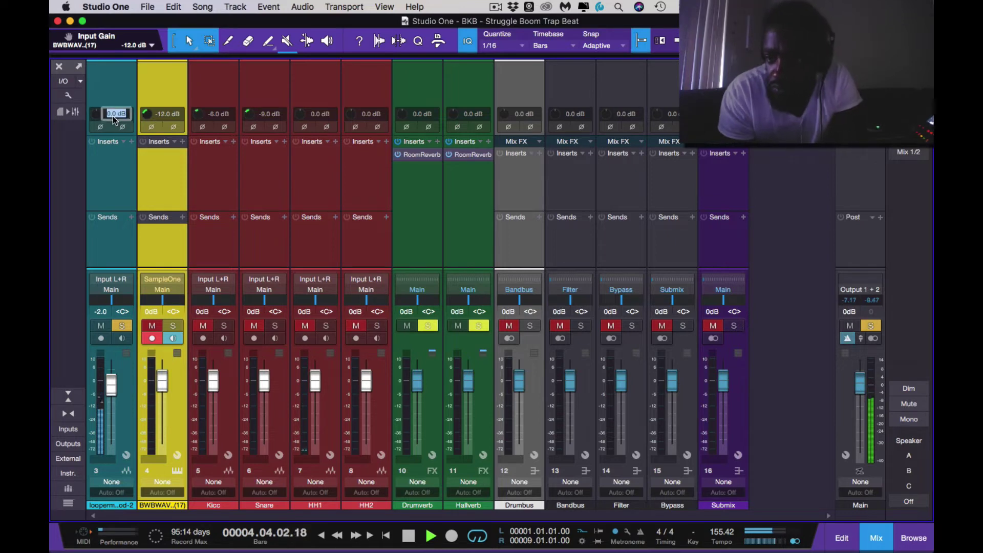
pyautogui.write('-12')
pyautogui.press('Return')
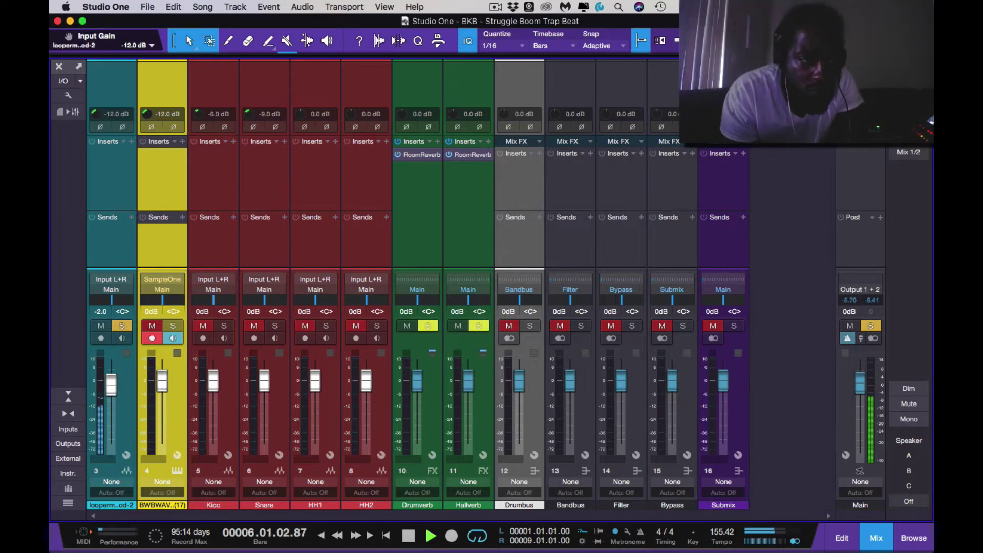
pyautogui.click(128, 328)
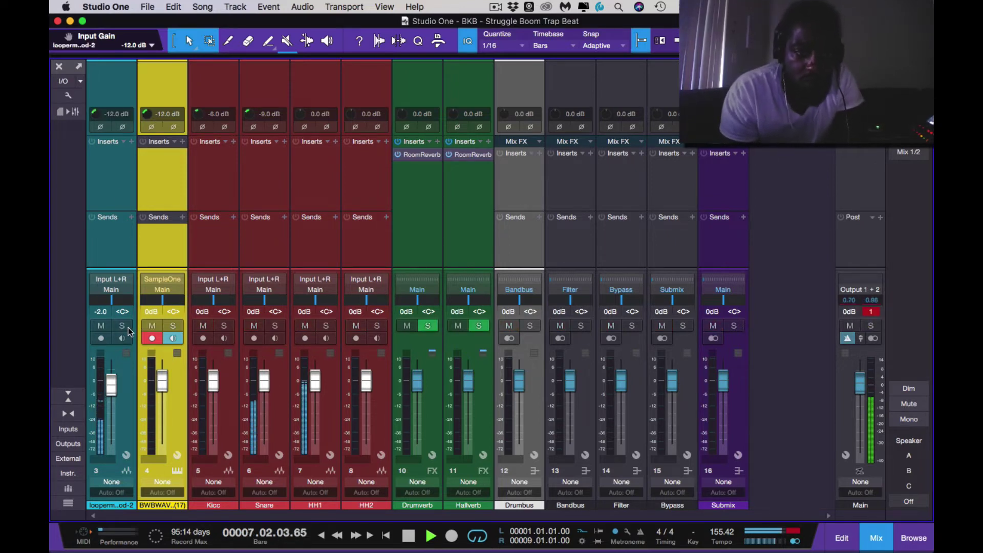
# Step: Solo HH1, reset the Main clip indicator, and set HH1's input gain to -14 dB before releasing the solo
pyautogui.click(327, 326)
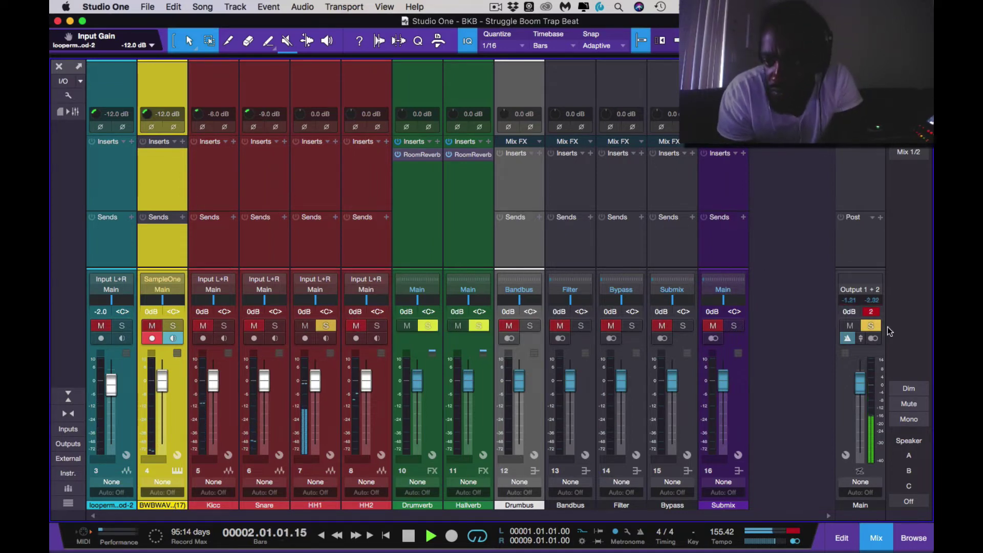
pyautogui.click(873, 321)
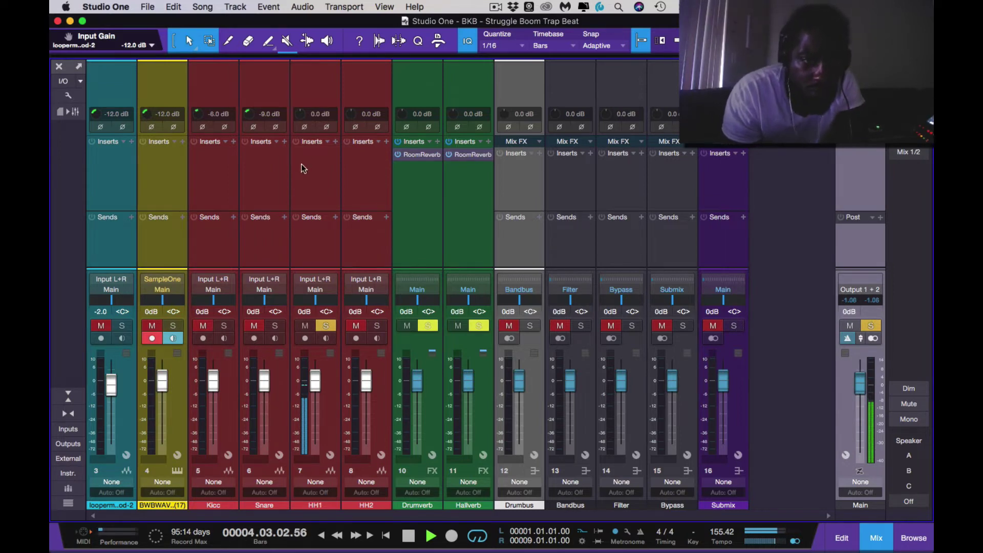
pyautogui.doubleClick(315, 115)
pyautogui.write('-1')
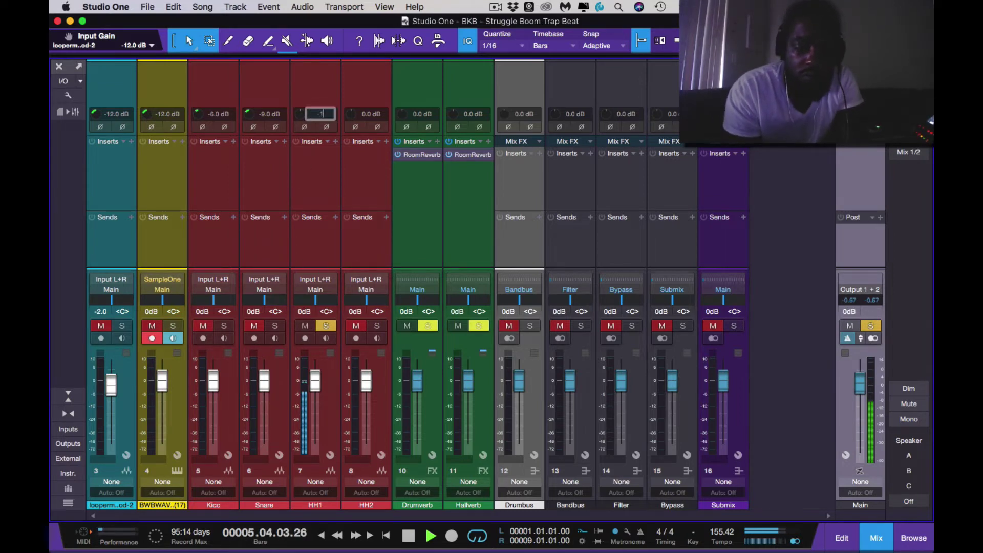
pyautogui.write('4')
pyautogui.press('Return')
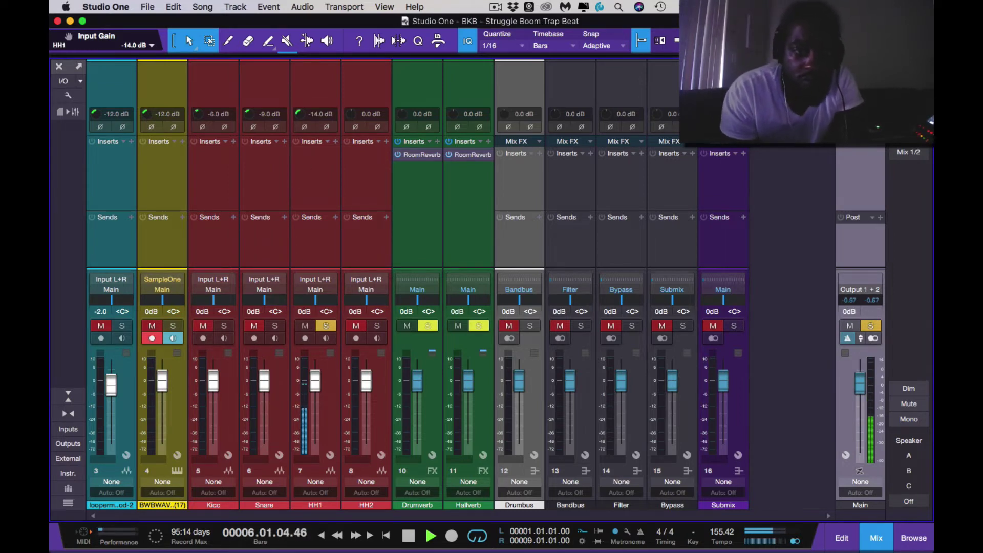
pyautogui.click(327, 325)
# Step: Pan HH1 to L56 and HH2 to R44, set HH2's input gain to -14 dB, and stop playback
pyautogui.moveTo(316, 305); pyautogui.dragTo(366, 310)
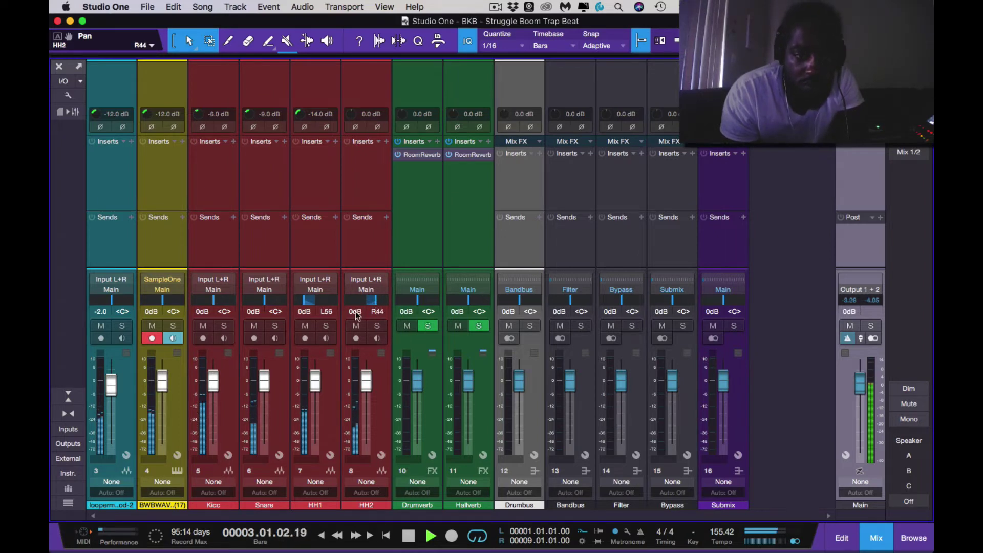
pyautogui.doubleClick(366, 117)
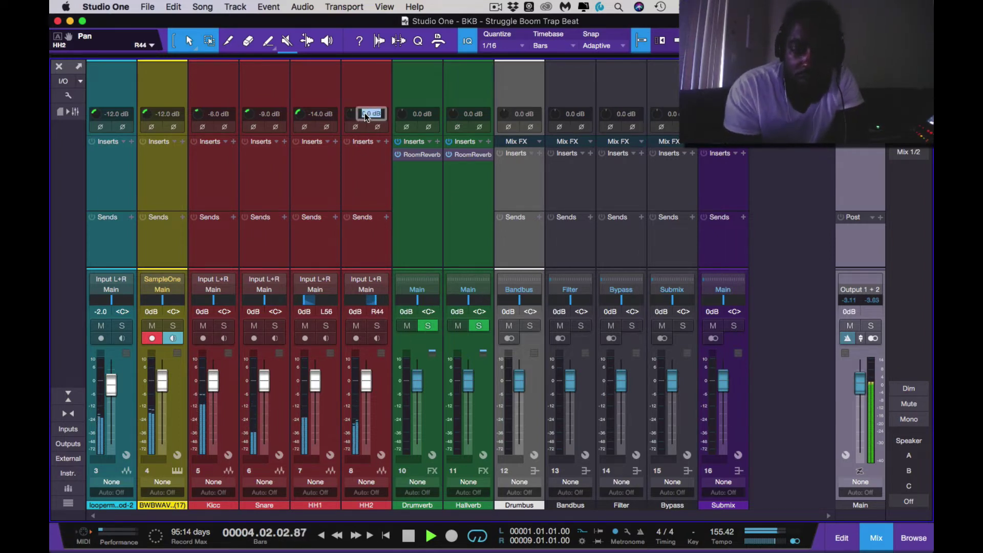
pyautogui.write('-14')
pyautogui.press('Return')
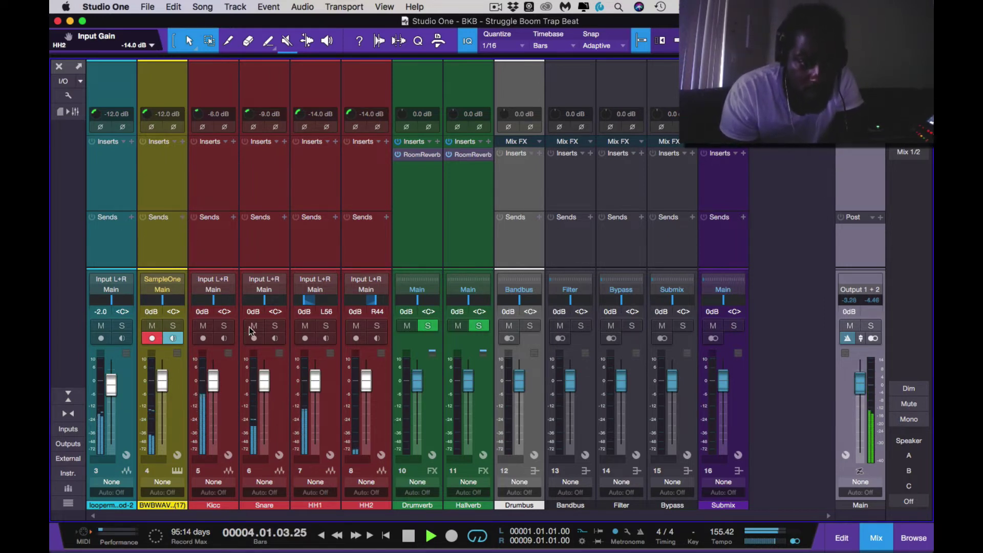
pyautogui.press('space')
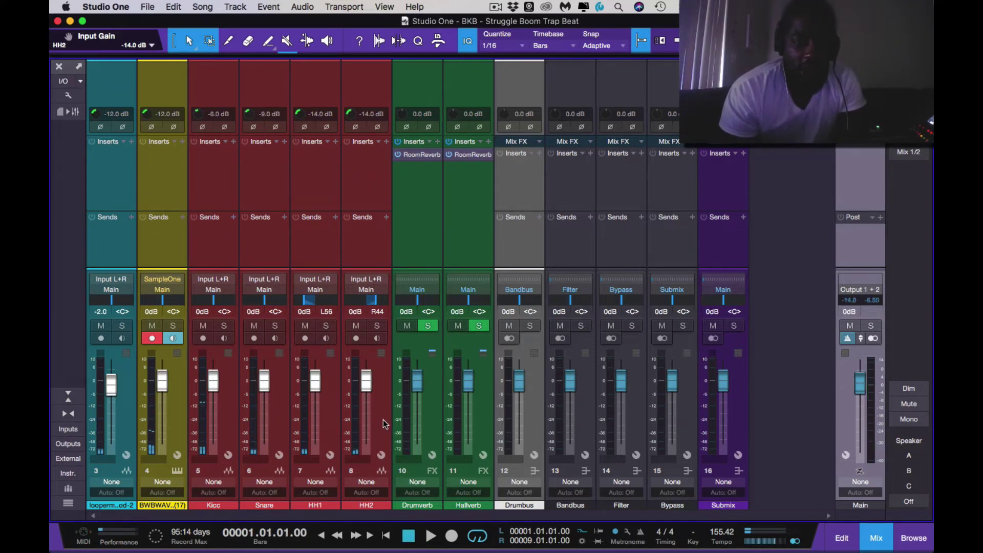
# Step: Select the four drum channels from Kicc to HH2 and route their output to Drumbus
pyautogui.click(380, 416)
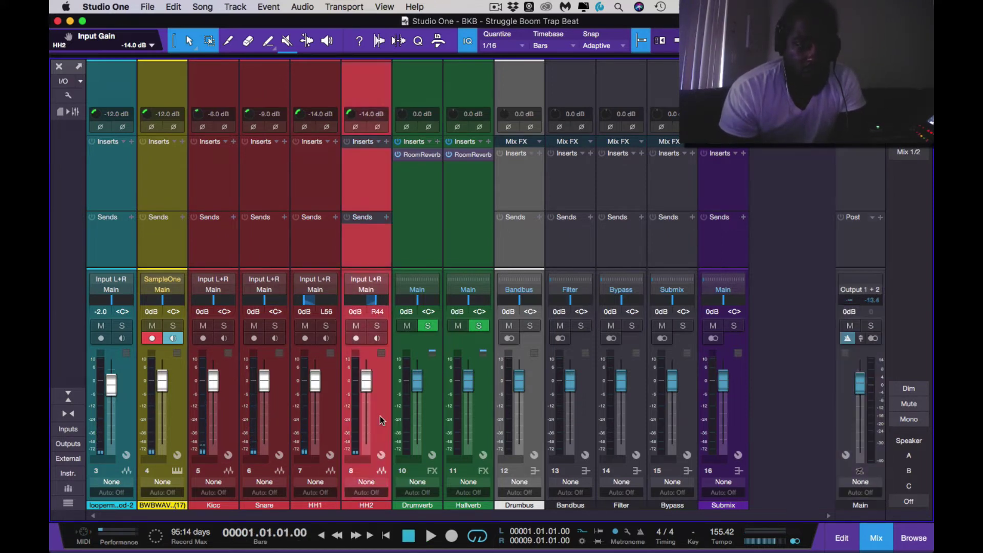
pyautogui.keyDown('shift'); pyautogui.click(232, 414); pyautogui.keyUp('shift')
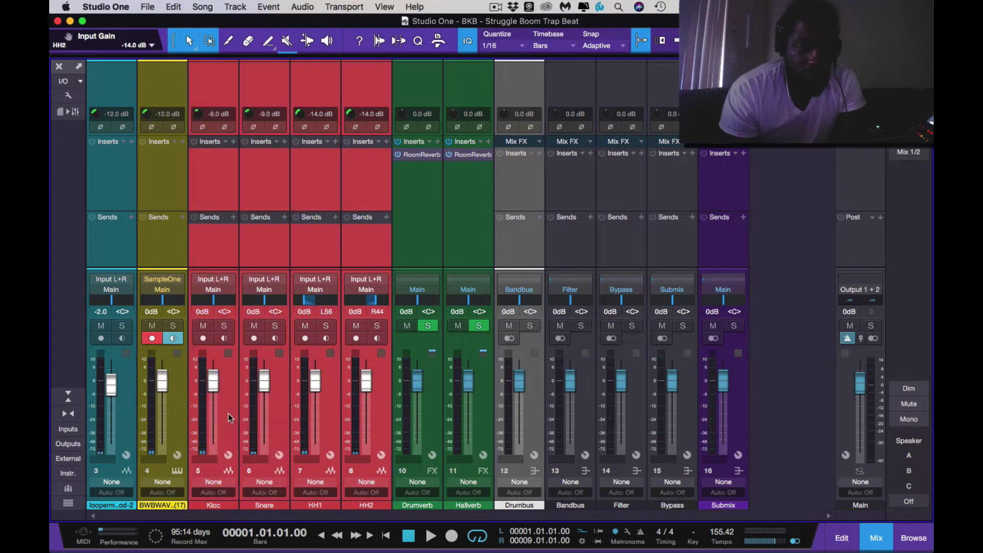
pyautogui.click(213, 290)
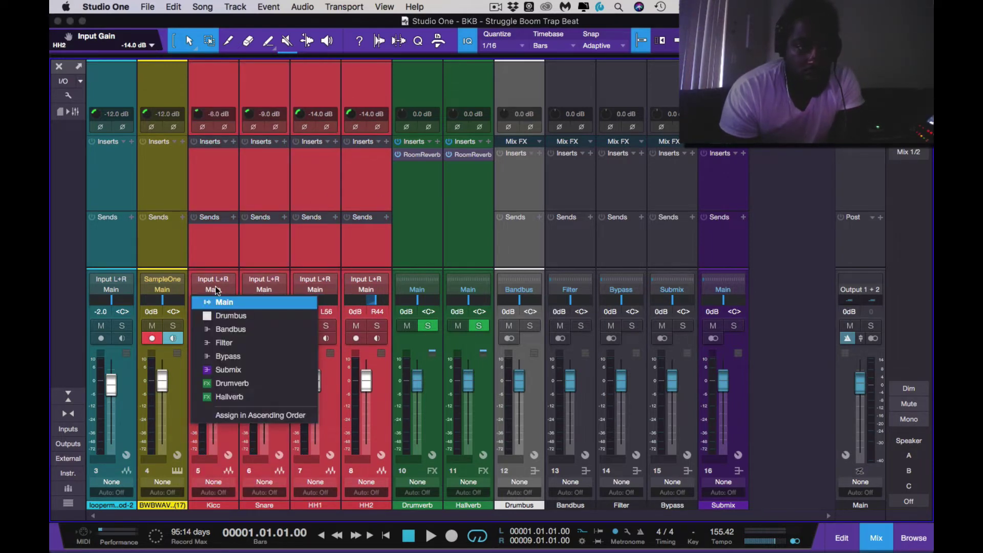
pyautogui.click(230, 316)
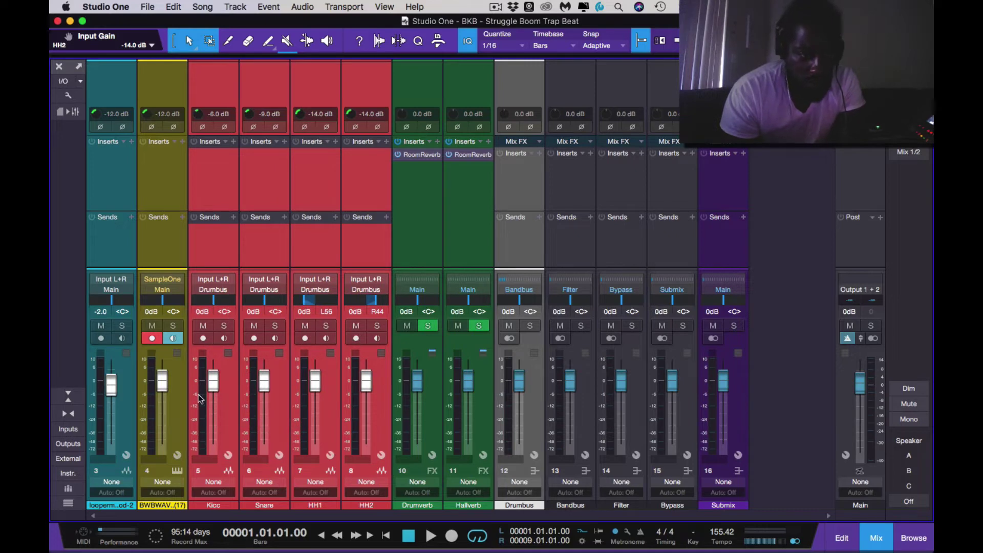
# Step: Route the BWBWAV SampleOne channel to Bypass and the looperman loop channel to Bandbus
pyautogui.click(167, 291)
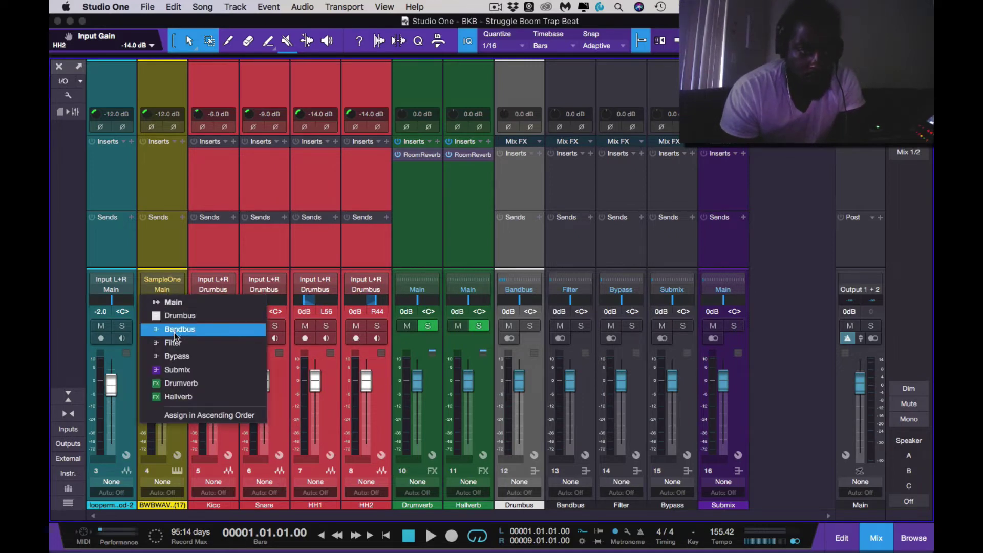
pyautogui.click(174, 354)
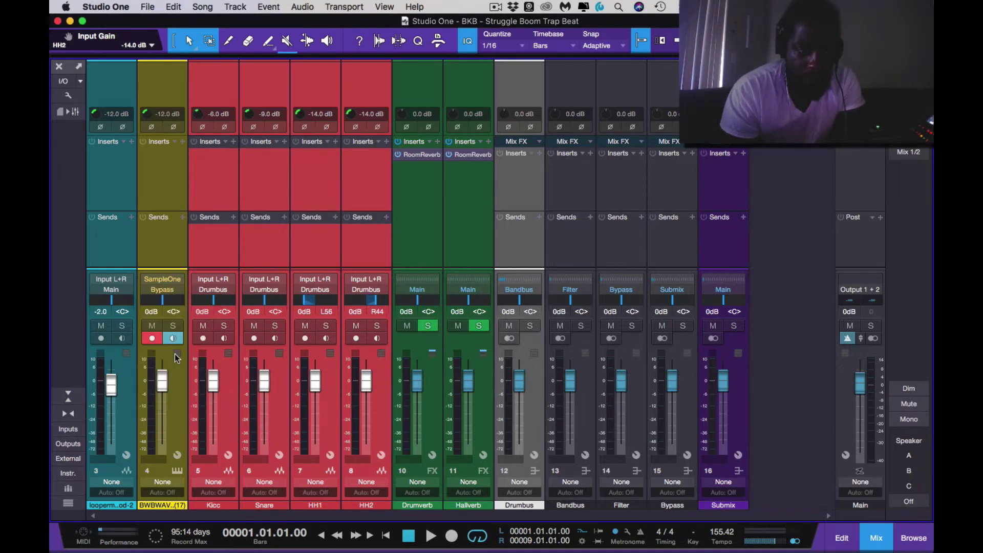
pyautogui.click(118, 290)
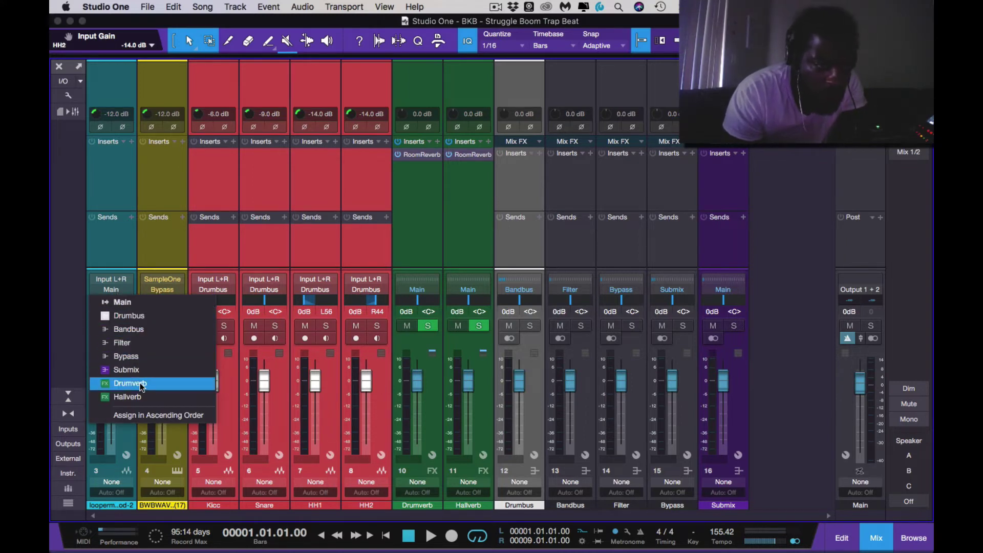
pyautogui.click(149, 333)
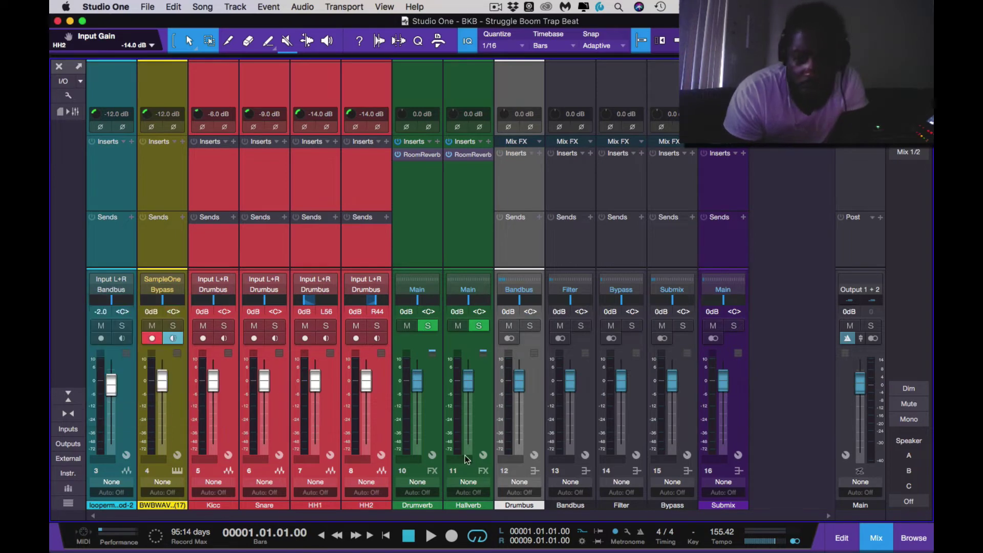
# Step: Color the Bandbus channel white
pyautogui.click(585, 436)
pyautogui.keyDown('shift'); pyautogui.click(684, 432); pyautogui.keyUp('shift')
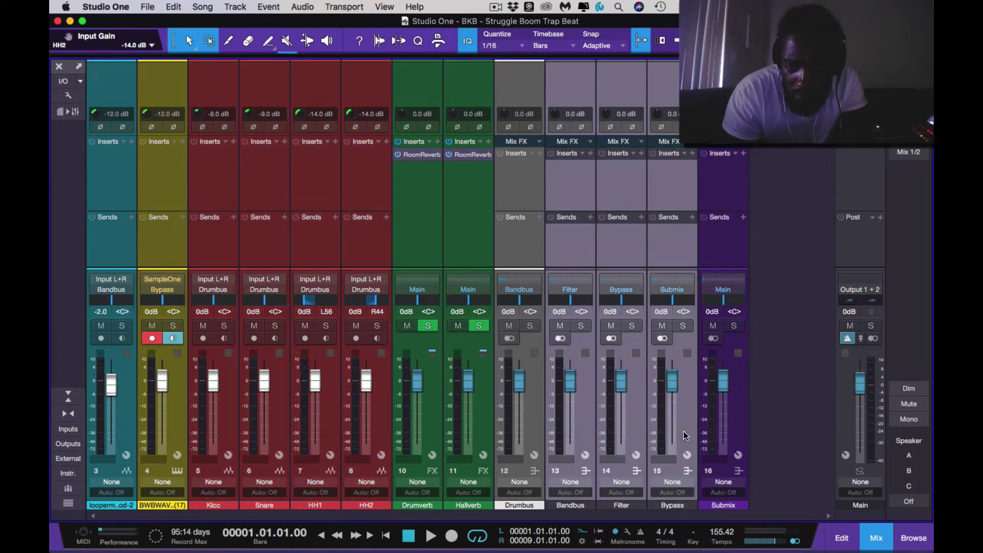
pyautogui.click(582, 506)
pyautogui.click(776, 498)
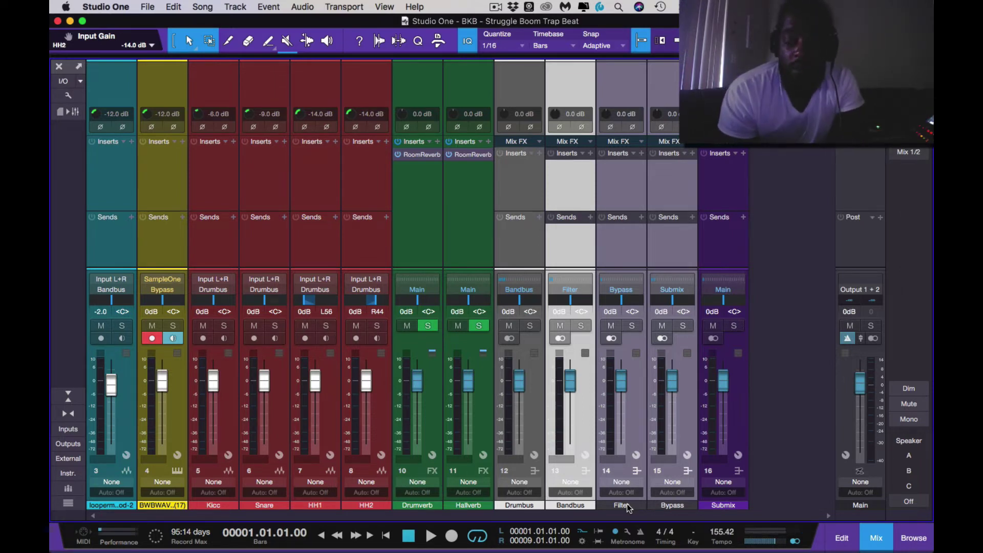
# Step: Select the Filter and Bypass buses and color the Filter channel white
pyautogui.click(678, 440)
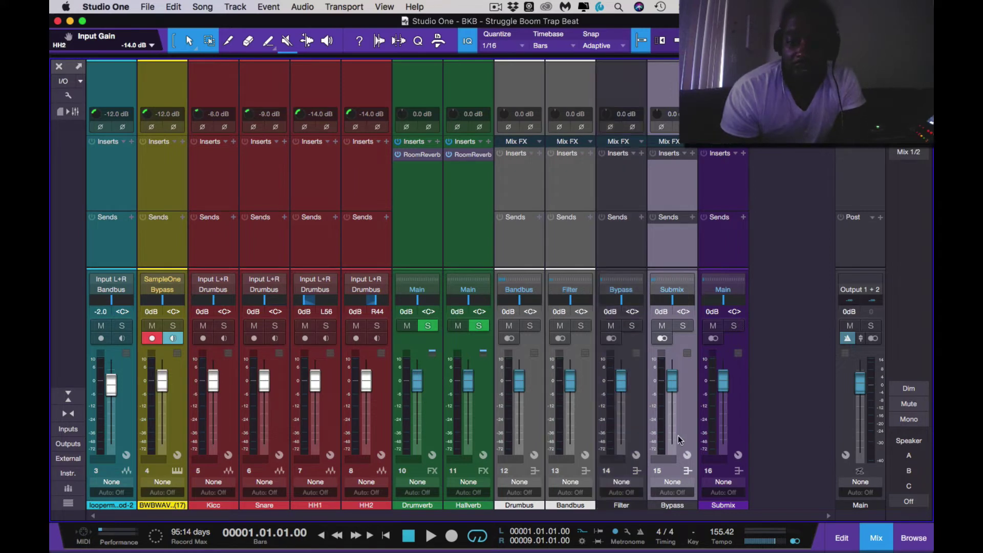
pyautogui.click(631, 433)
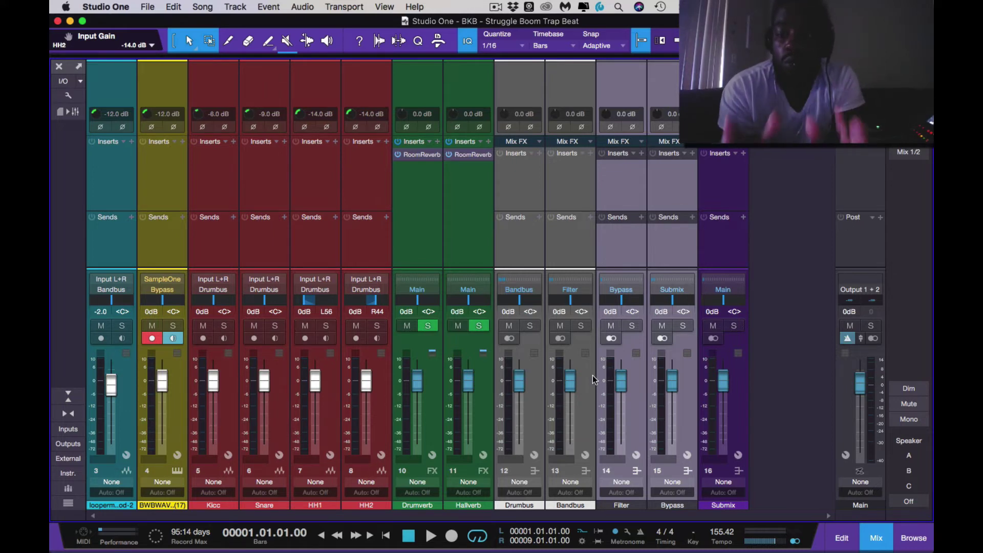
pyautogui.click(628, 504)
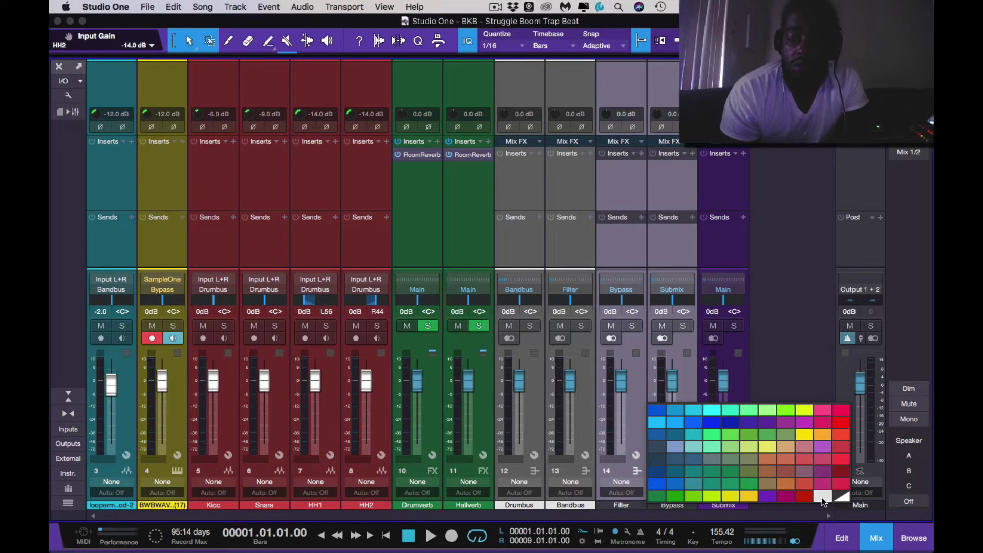
pyautogui.click(822, 499)
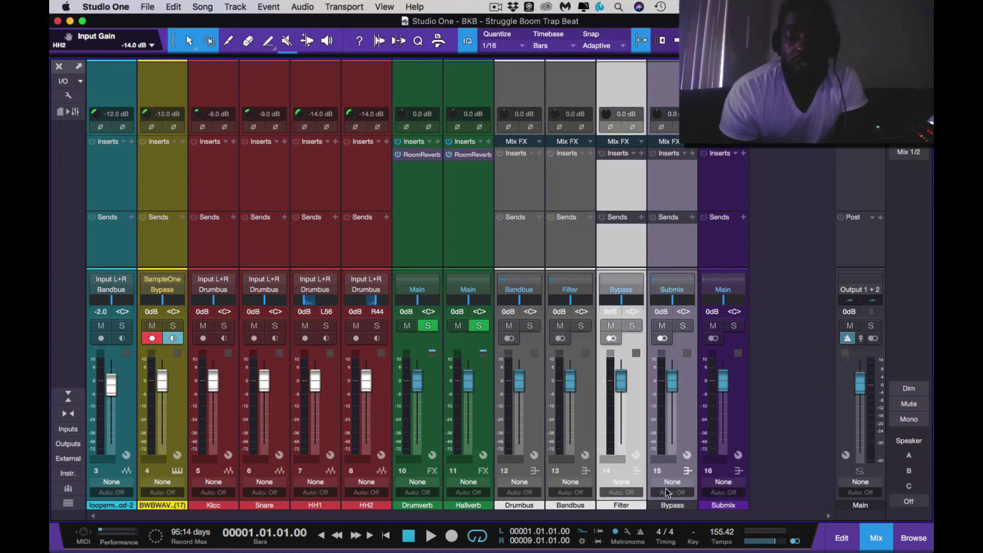
# Step: Color the Bypass bus channel white
pyautogui.click(670, 505)
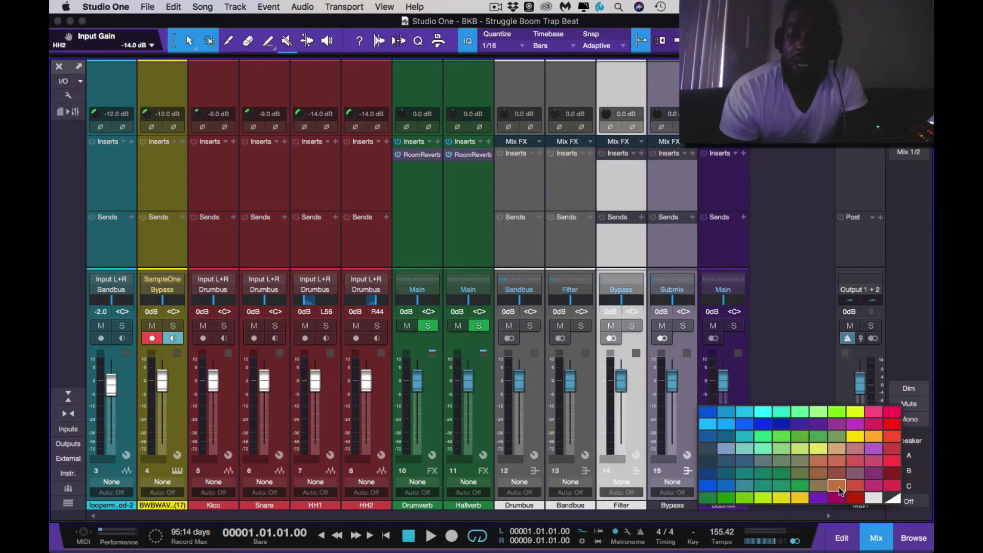
pyautogui.click(869, 499)
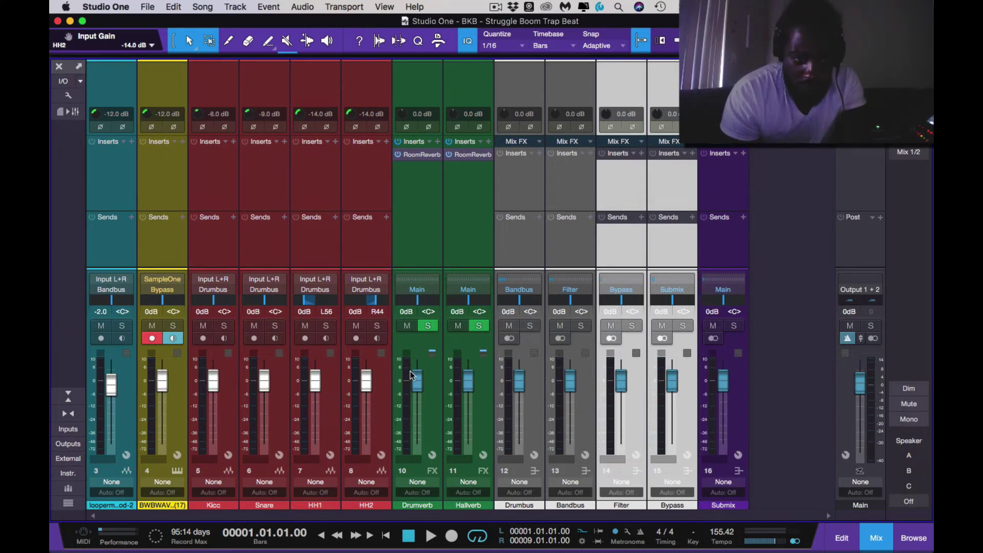
# Step: Play the beat and briefly solo the Filter bus to hear what feeds it
pyautogui.press('space')
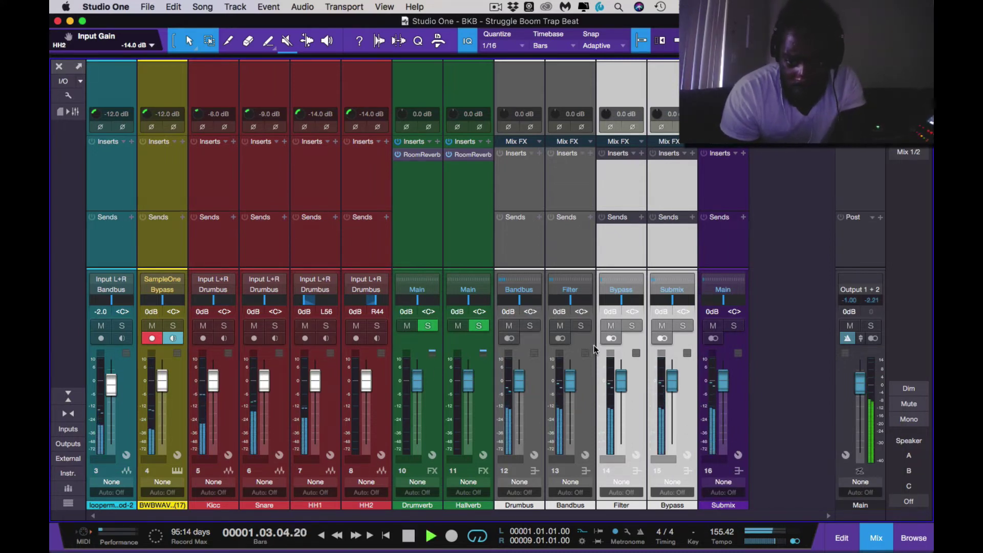
pyautogui.click(631, 334)
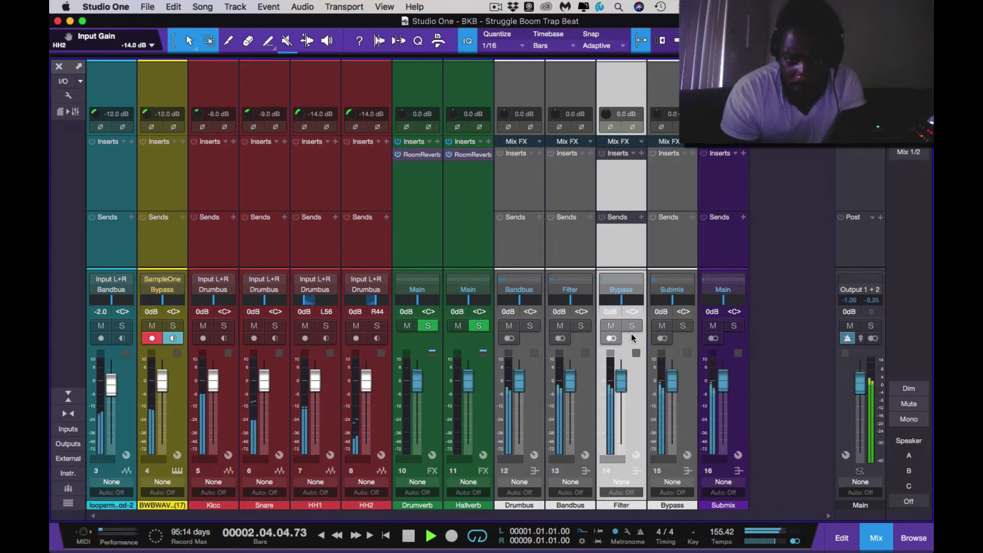
pyautogui.click(632, 327)
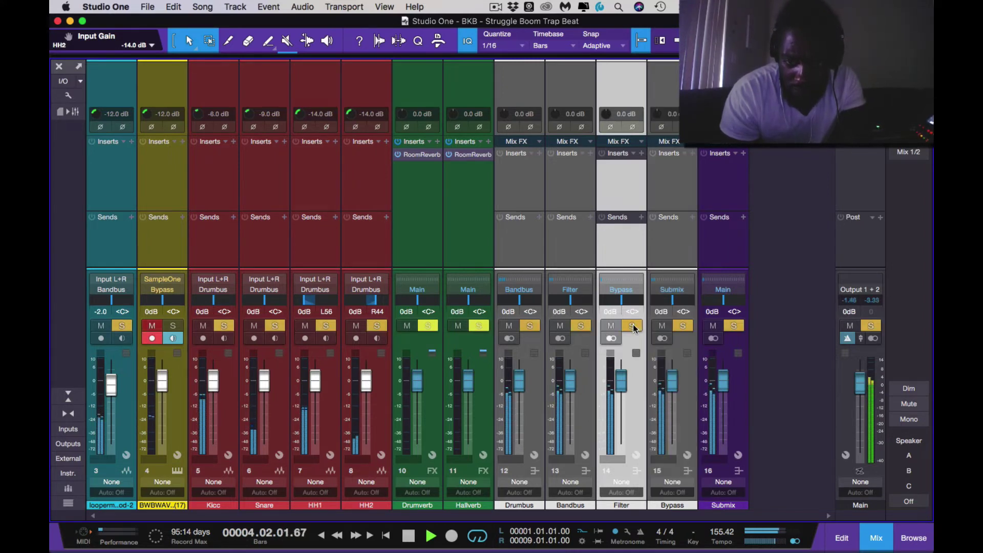
pyautogui.click(633, 326)
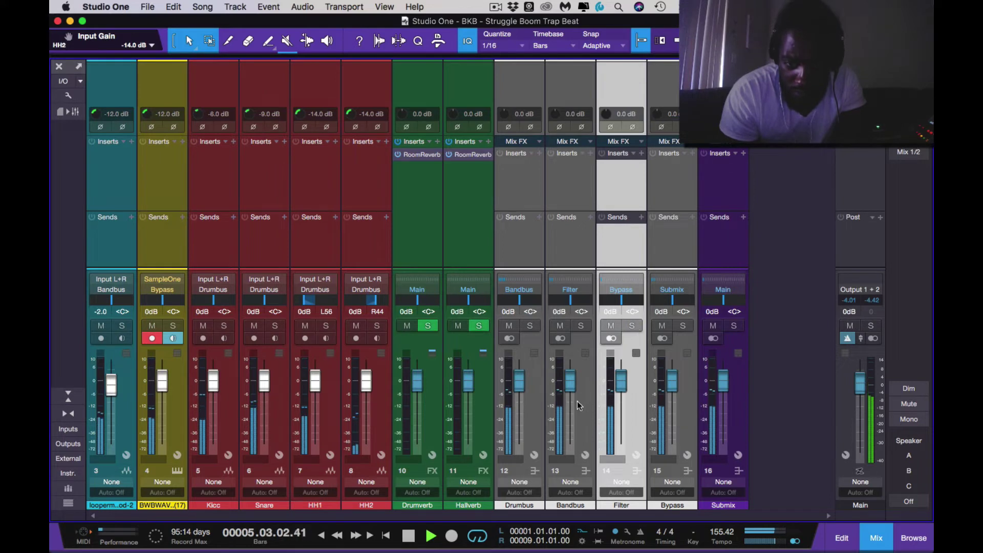
# Step: Route the Drumbus output to Filter and check the bus briefly in solo
pyautogui.click(535, 413)
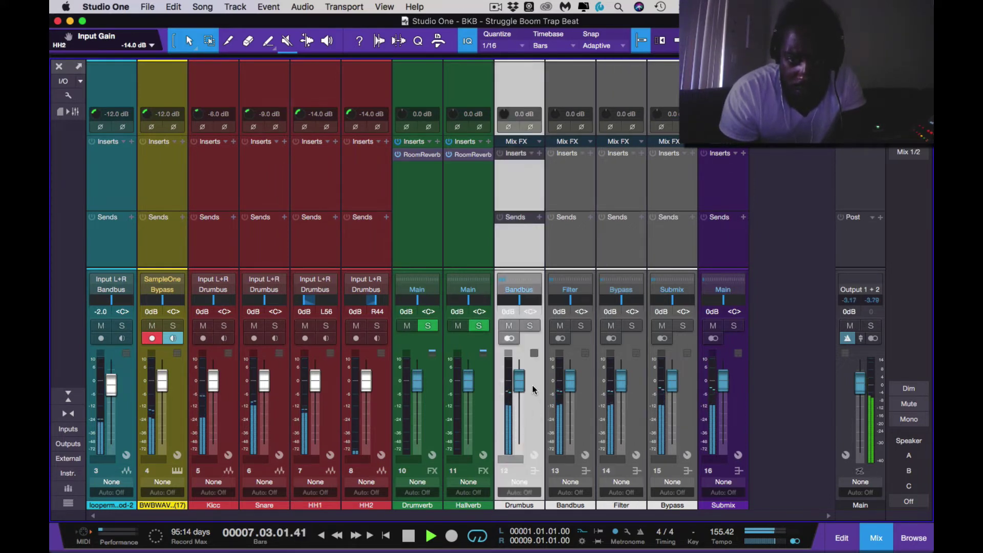
pyautogui.click(519, 289)
pyautogui.click(525, 330)
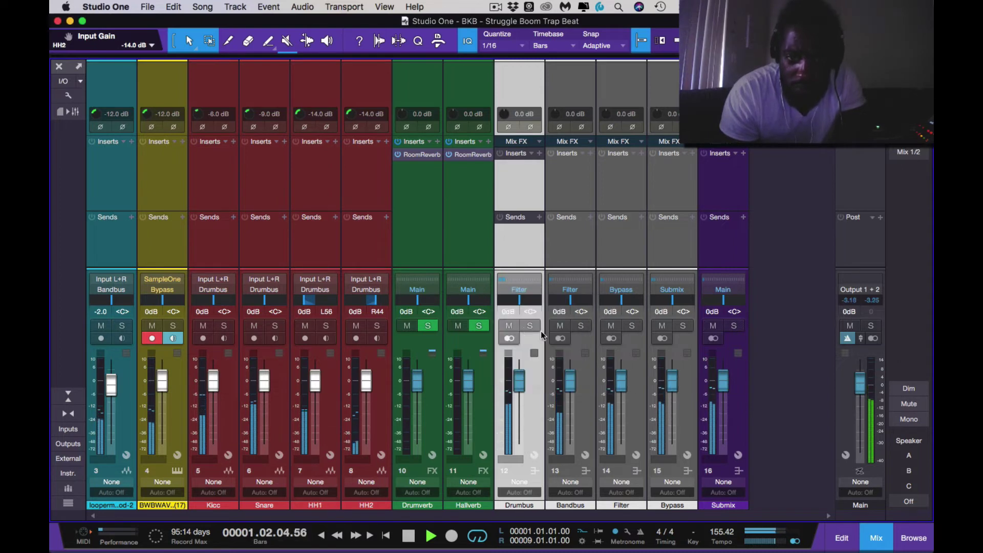
pyautogui.click(530, 326)
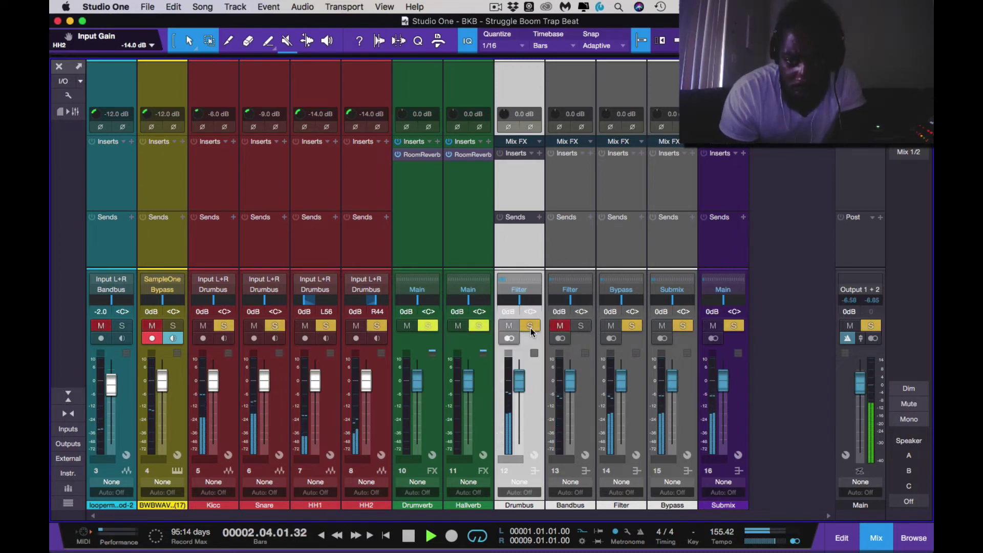
pyautogui.click(530, 329)
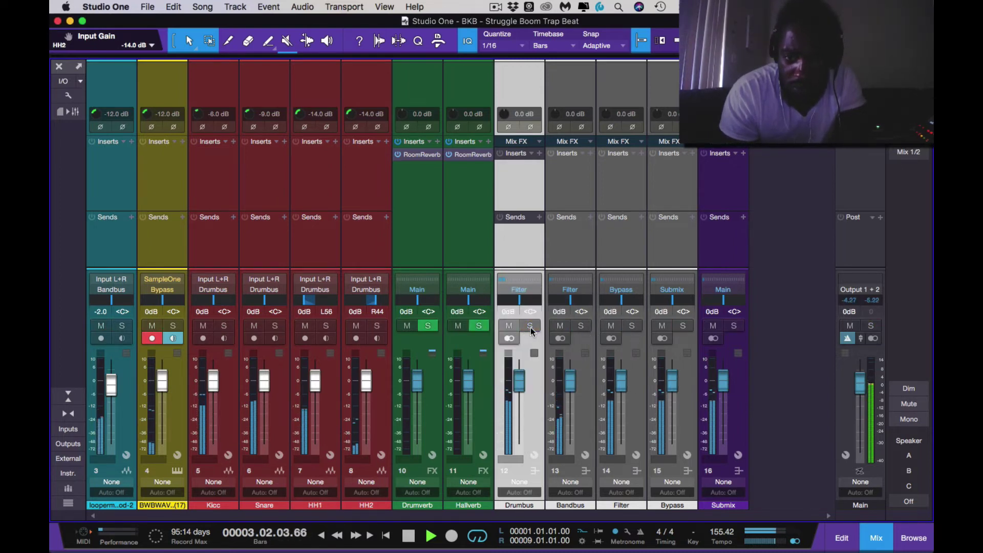
# Step: Audition the Filter bus in solo during playback, and return to the arrangement with the transport stopped
pyautogui.click(633, 326)
pyautogui.click(635, 325)
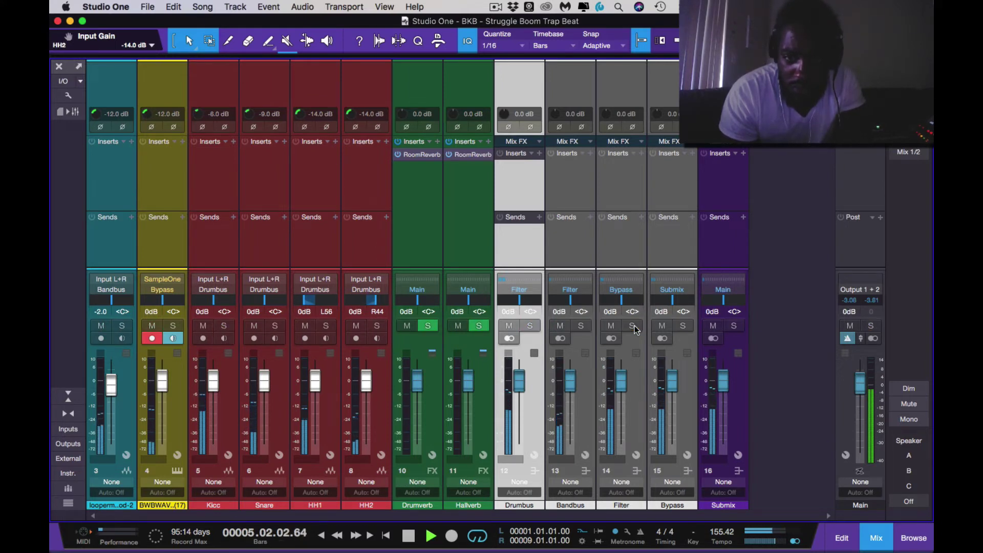
pyautogui.click(683, 408)
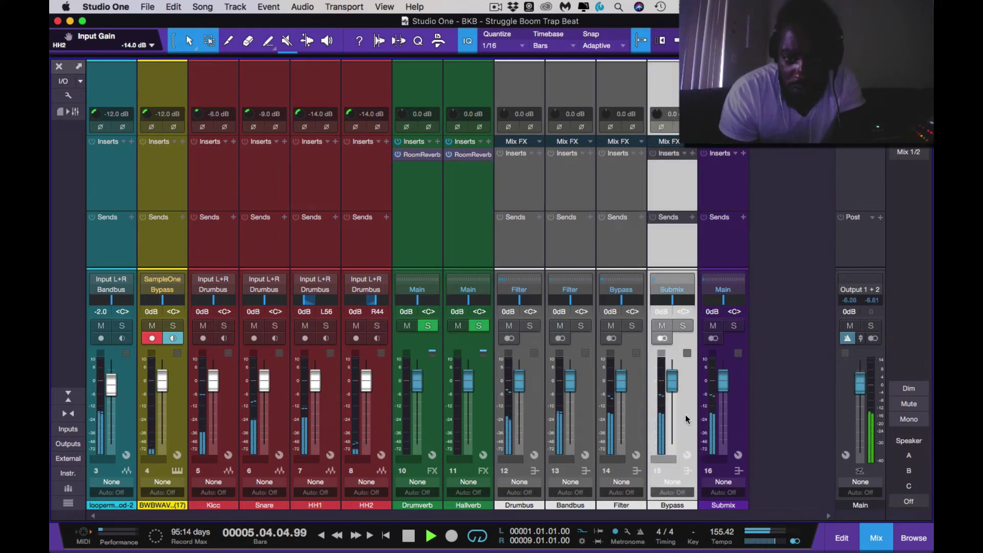
pyautogui.click(634, 326)
pyautogui.click(634, 327)
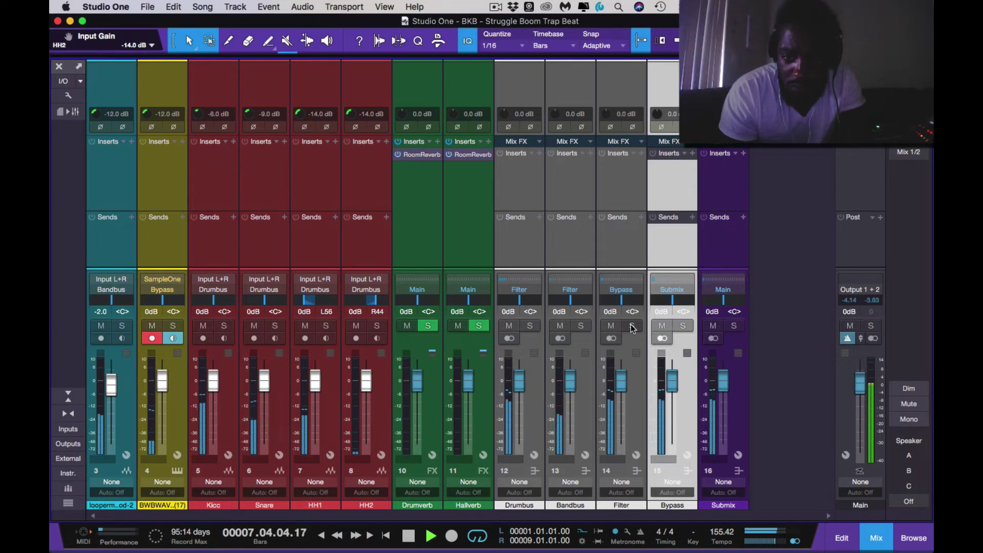
pyautogui.press('F3')
pyautogui.press('space')
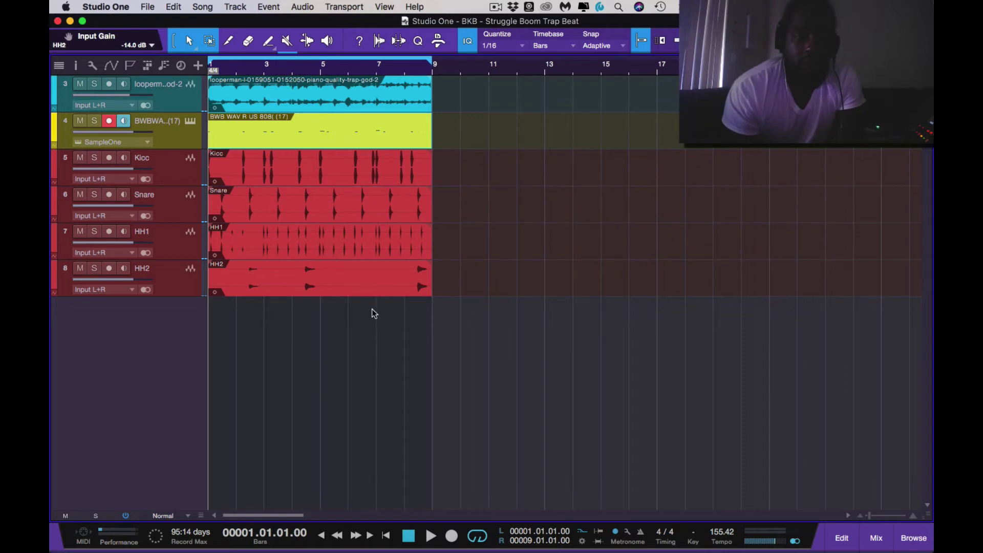
# Step: Duplicate the events on all six tracks once, from bar 1 to bar 9, and play the beat from the start
pyautogui.press('w')
pyautogui.press('w')
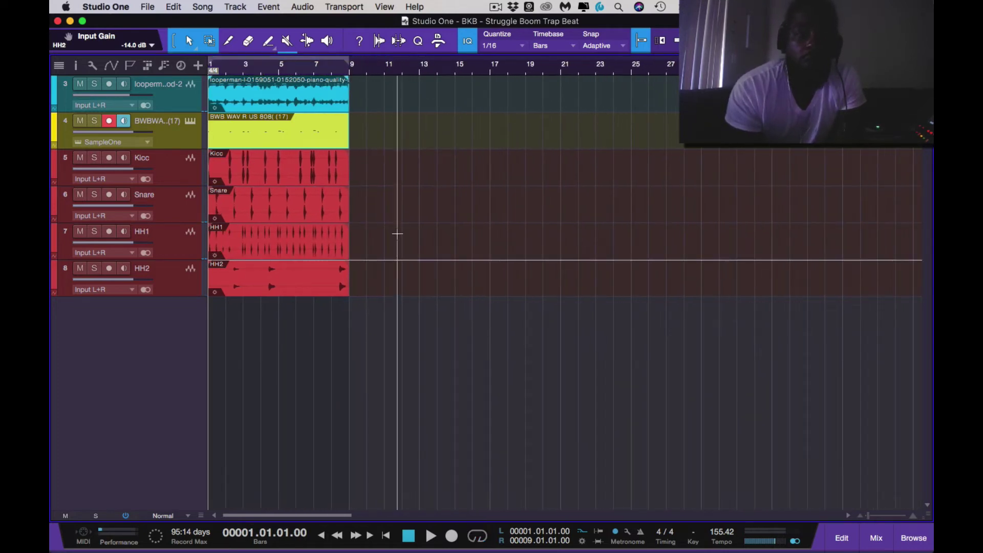
pyautogui.scroll(-2, 297, 374)
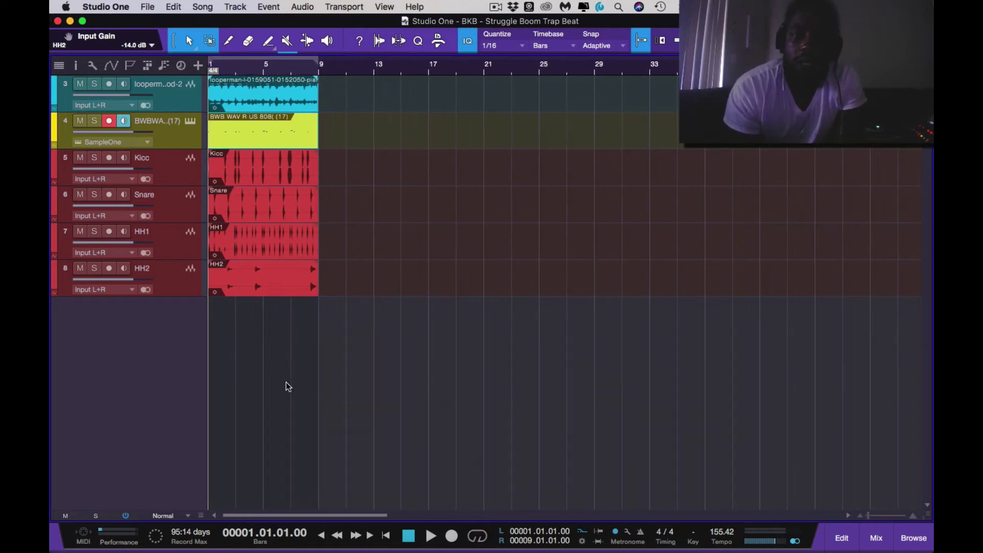
pyautogui.scroll(4, 286, 382)
pyautogui.hscroll(-3, 286, 382)
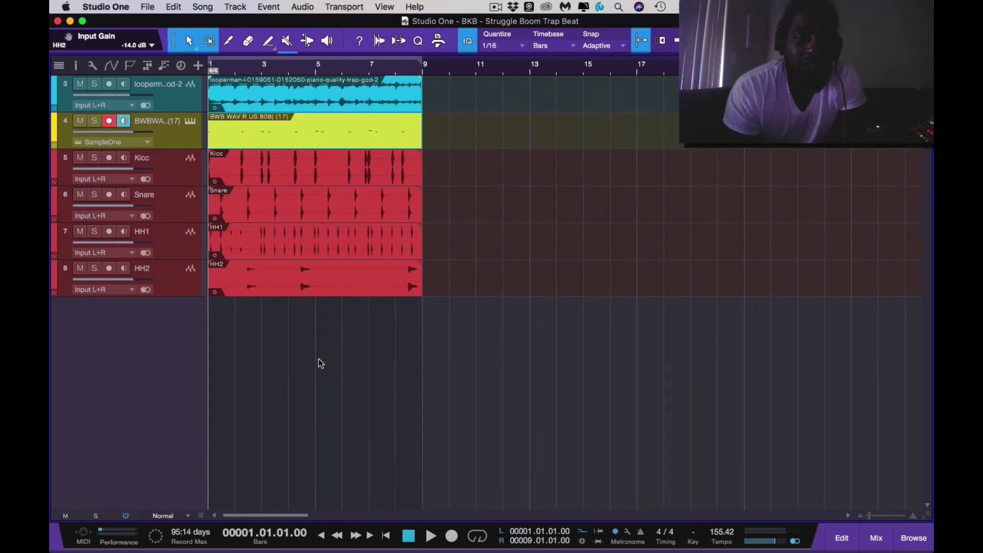
pyautogui.click(346, 257)
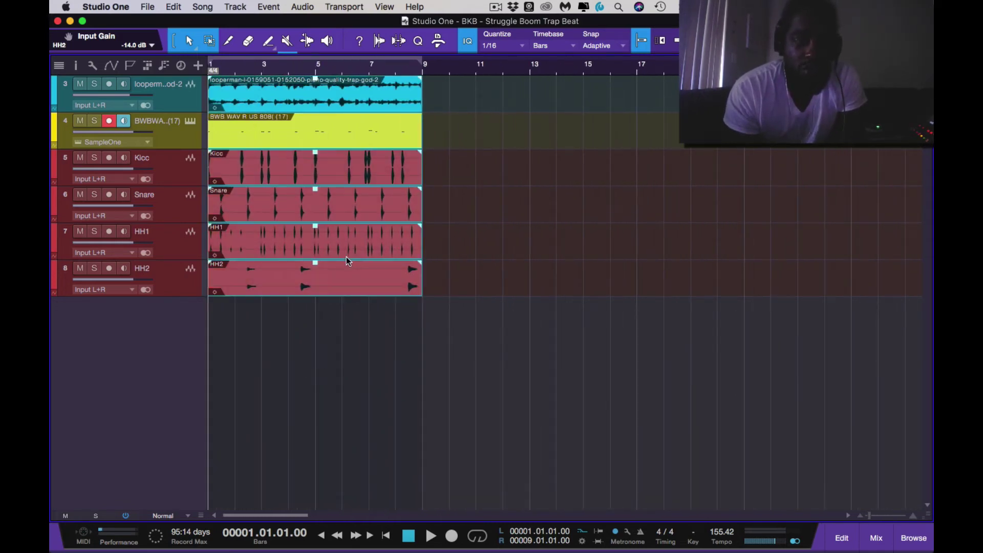
pyautogui.press('d')
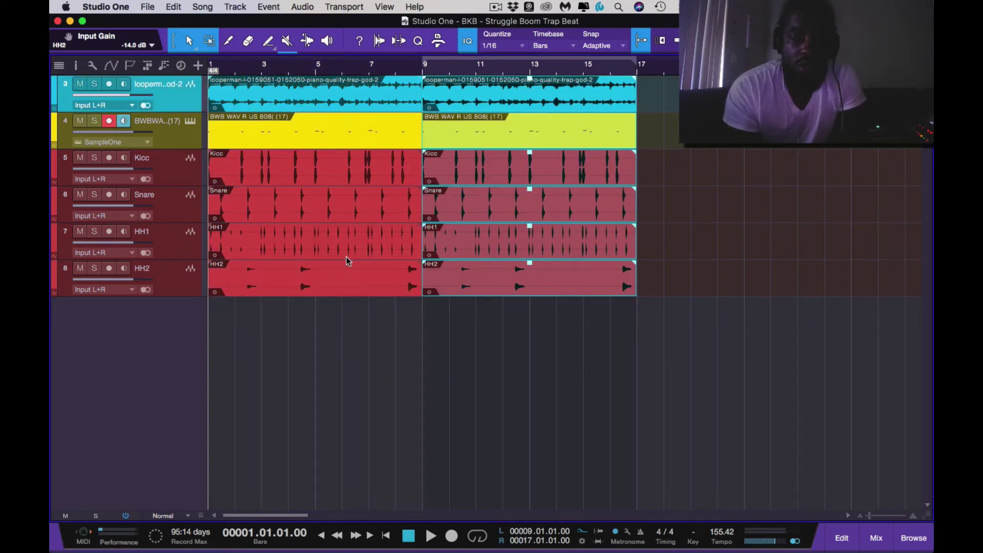
pyautogui.press('space')
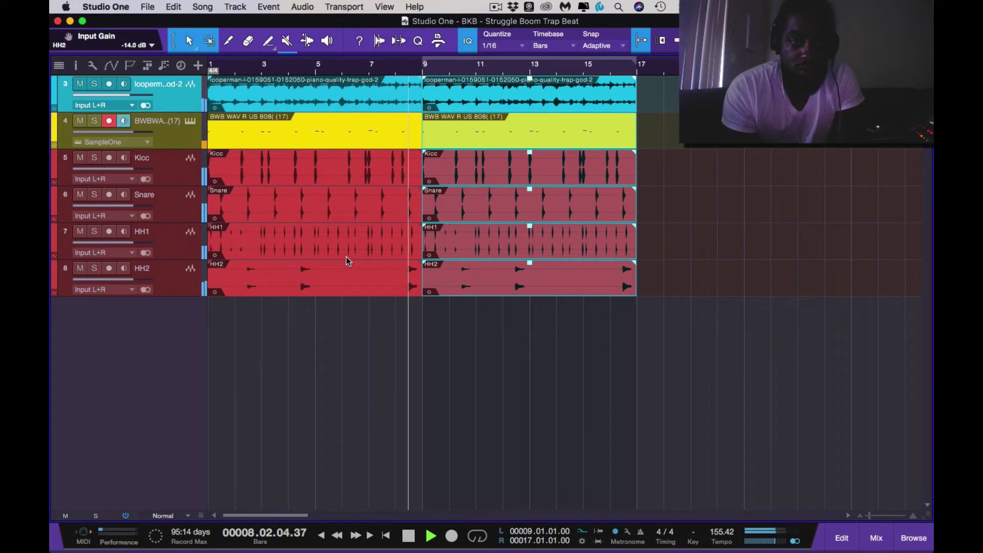
pyautogui.press('space')
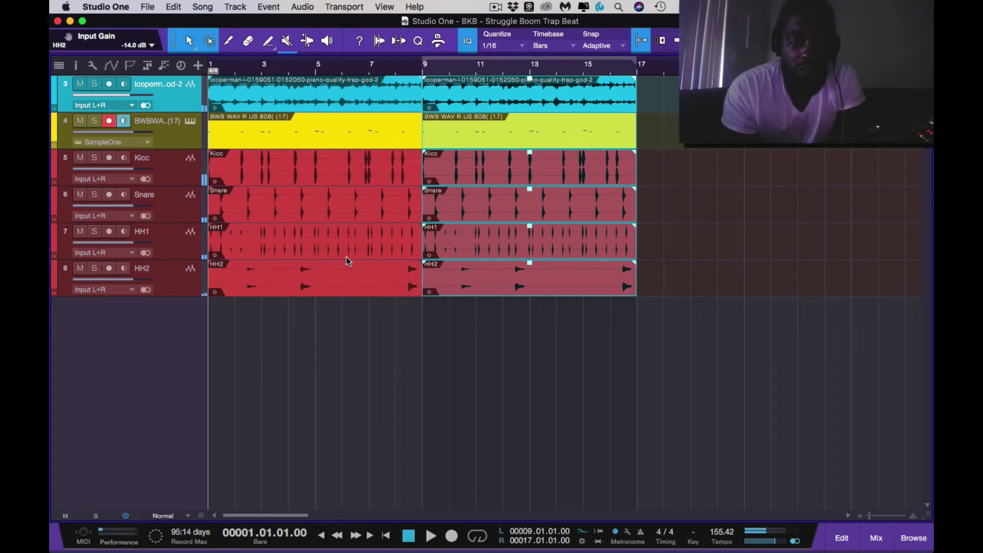
# Step: Duplicate the selected eight-bar block four more times to extend the arrangement to bar 49
pyautogui.press('d')
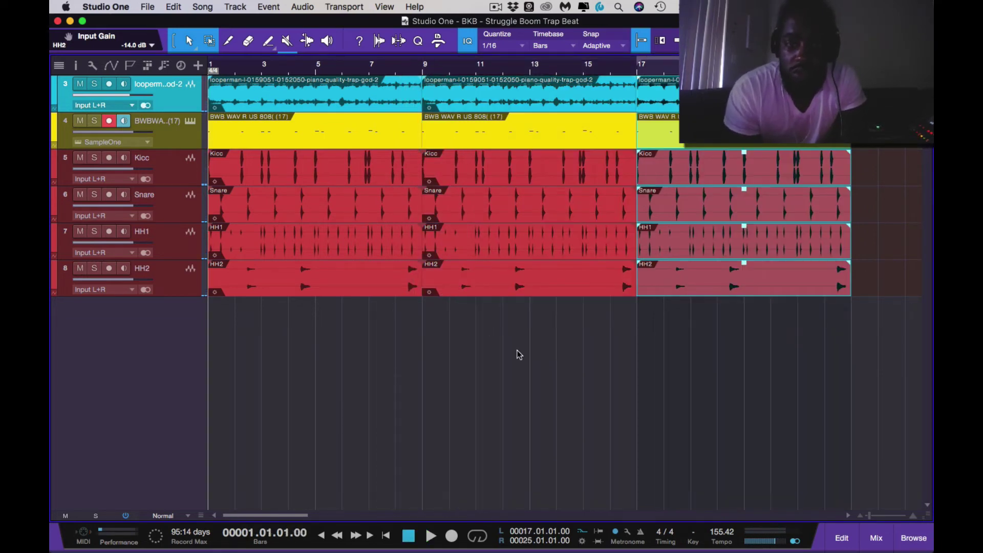
pyautogui.press('w')
pyautogui.press('w')
pyautogui.press('w')
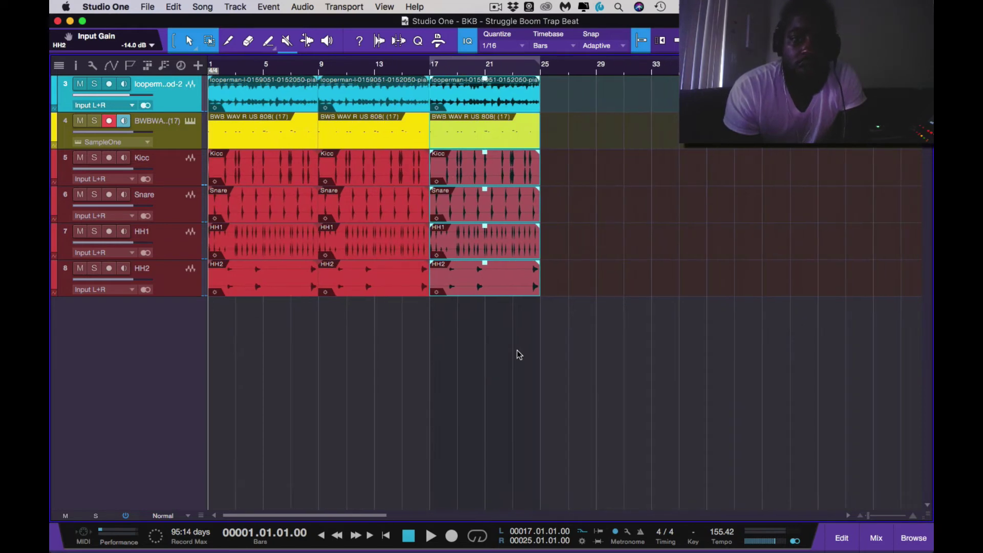
pyautogui.press('d')
pyautogui.press('d')
pyautogui.press('d')
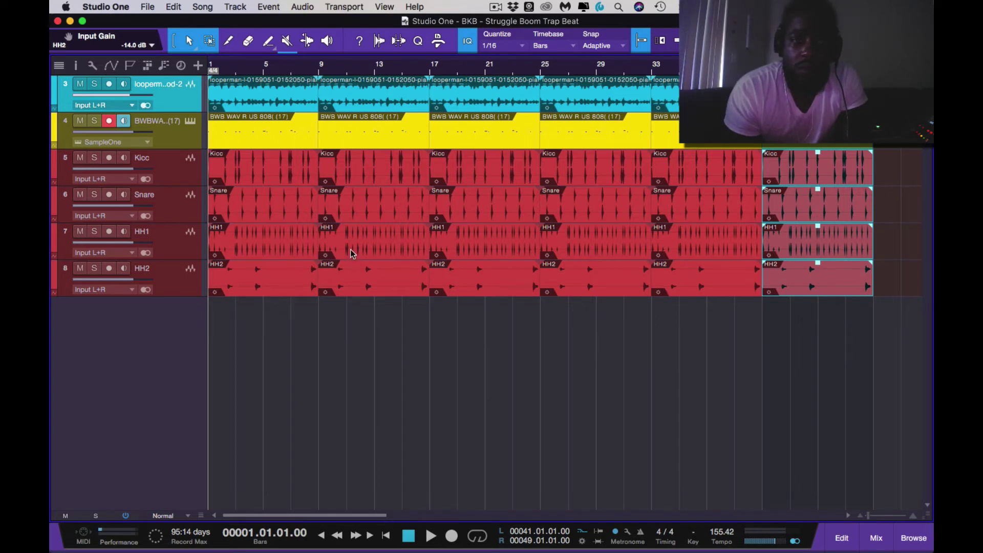
# Step: Mute the 808, Kicc, Snare, HH1 and HH2 events in the first eight bars and start playback
pyautogui.click(283, 333)
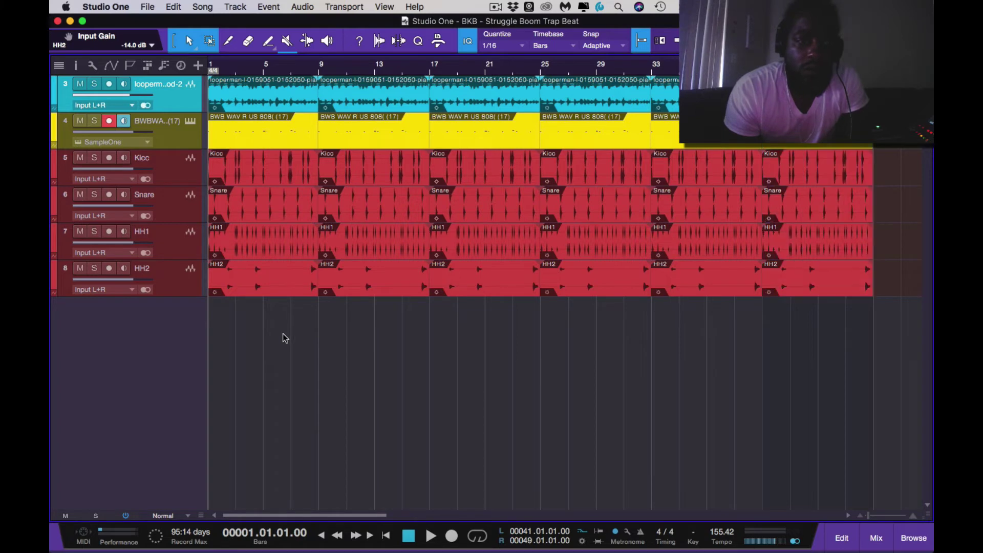
pyautogui.moveTo(277, 369); pyautogui.dragTo(254, 103)
pyautogui.moveTo(254, 148); pyautogui.dragTo(254, 147)
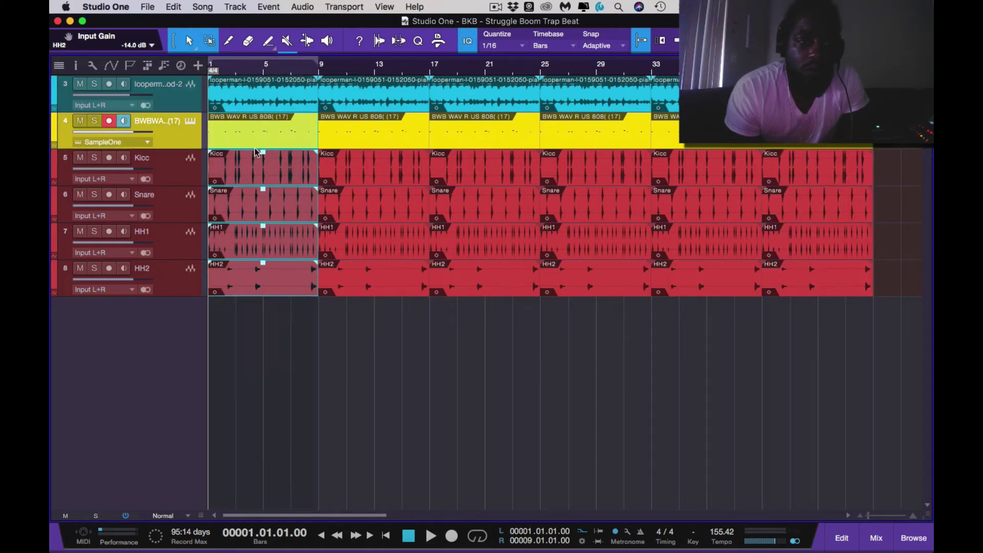
pyautogui.press('p')
pyautogui.click(283, 328)
pyautogui.moveTo(277, 334); pyautogui.dragTo(266, 148)
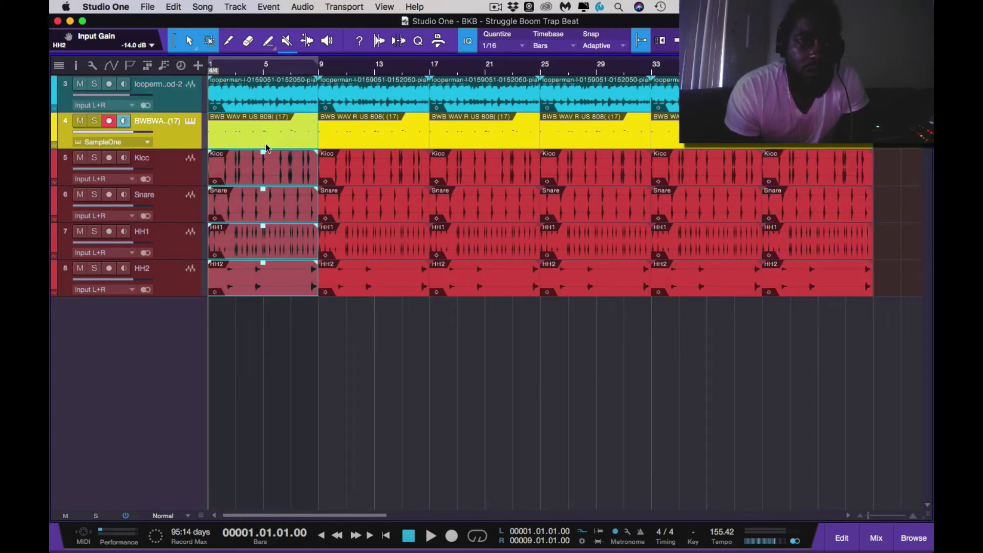
pyautogui.click(279, 273)
pyautogui.press('space')
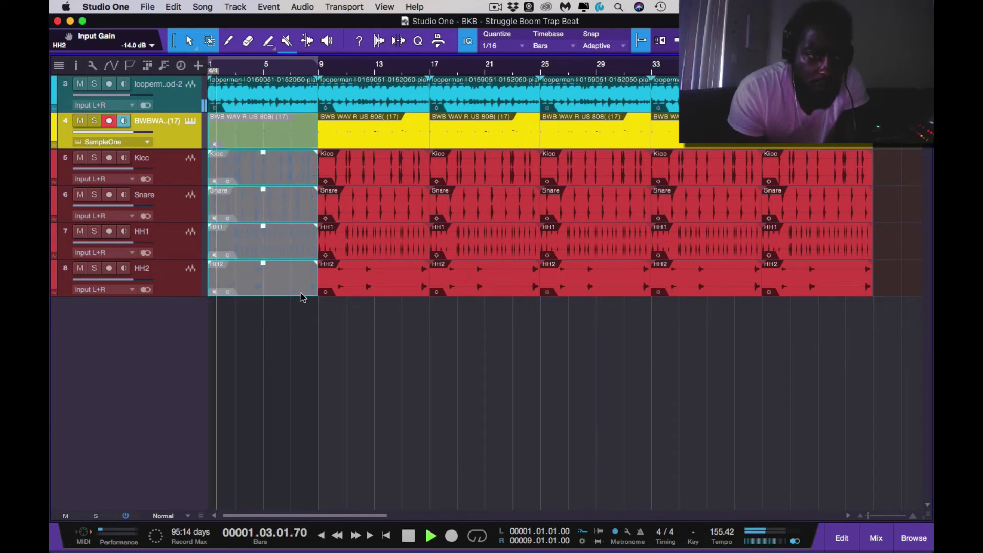
# Step: Split the first looperman piano loop event at bar 8
pyautogui.scroll(-1, 301, 297)
pyautogui.scroll(3, 288, 154)
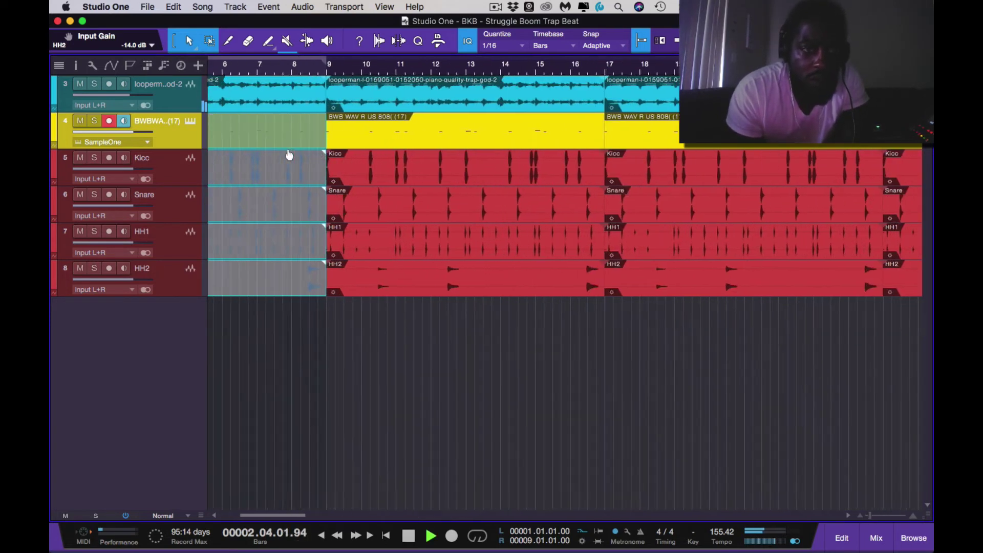
pyautogui.scroll(3, 289, 154)
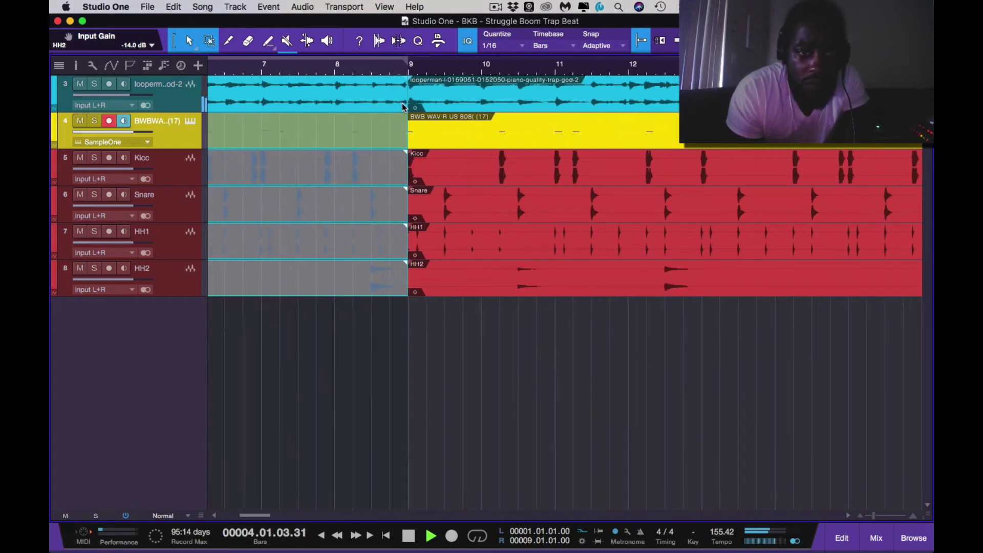
pyautogui.press('3')
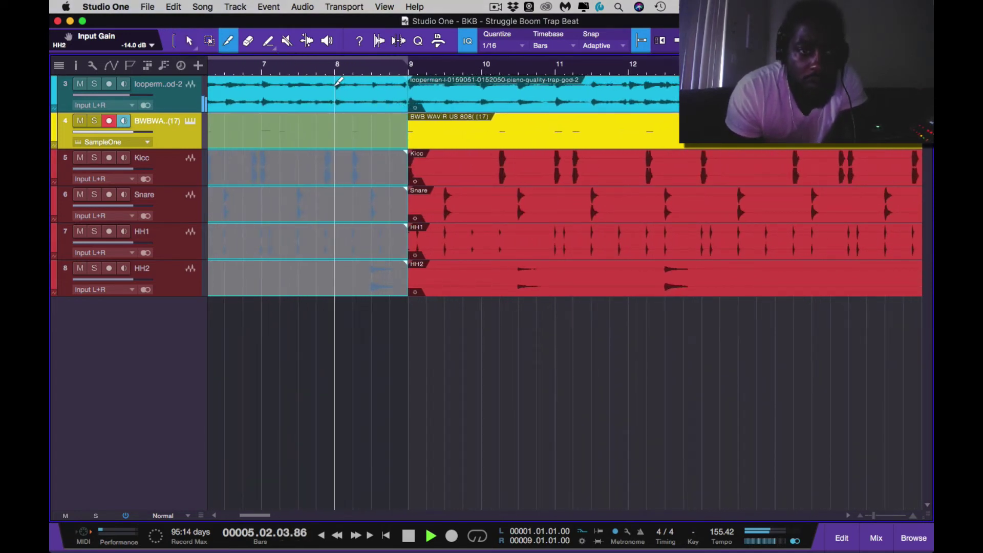
pyautogui.click(338, 81)
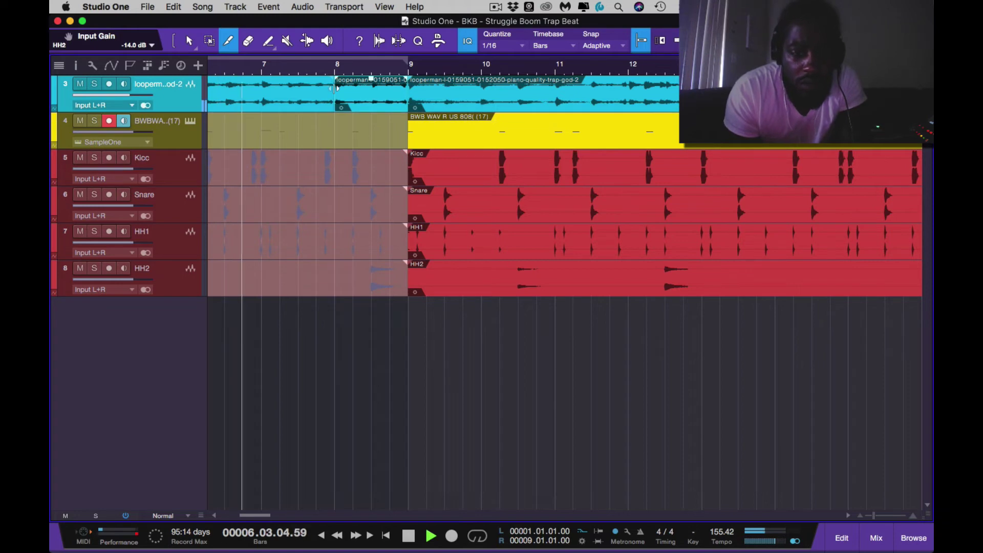
pyautogui.press('w')
pyautogui.press('d')
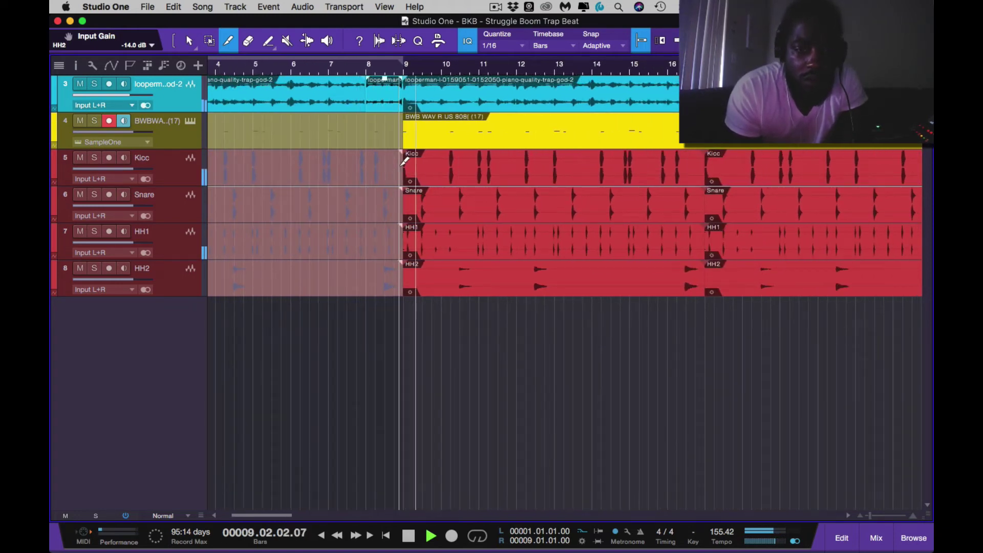
pyautogui.press('w')
pyautogui.press('1')
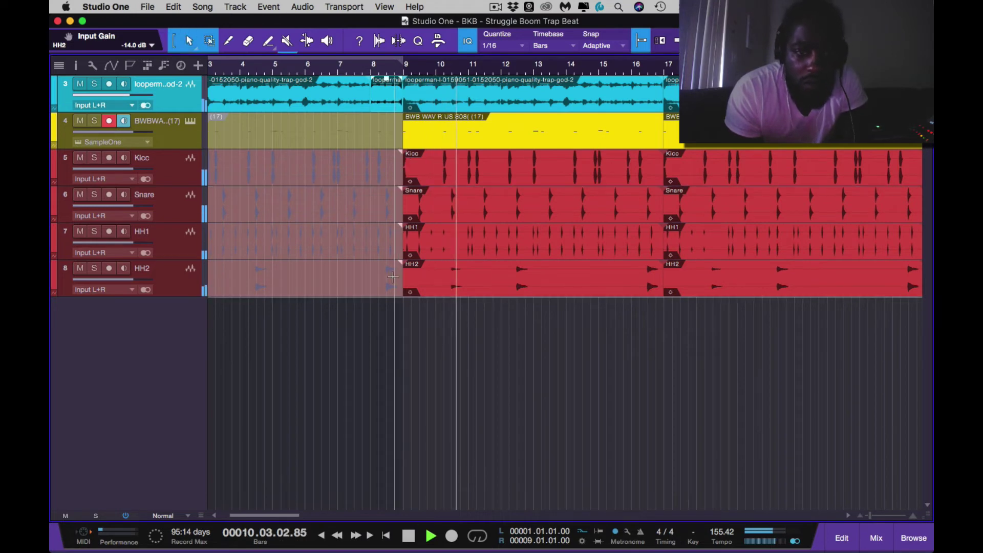
pyautogui.press('3')
pyautogui.press('e')
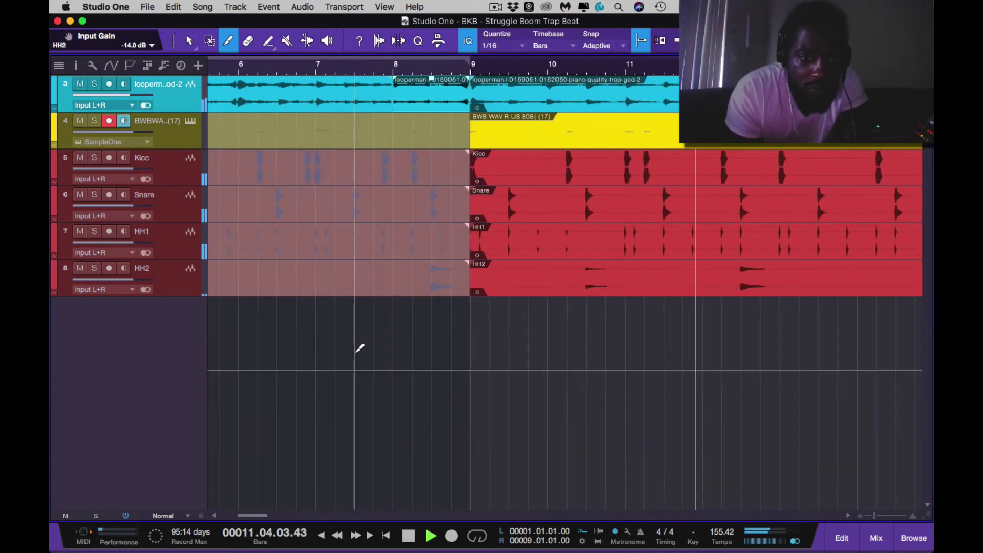
# Step: Split the first, muted HH2 event at bar 8.3 and unmute the piece after the split
pyautogui.press('e')
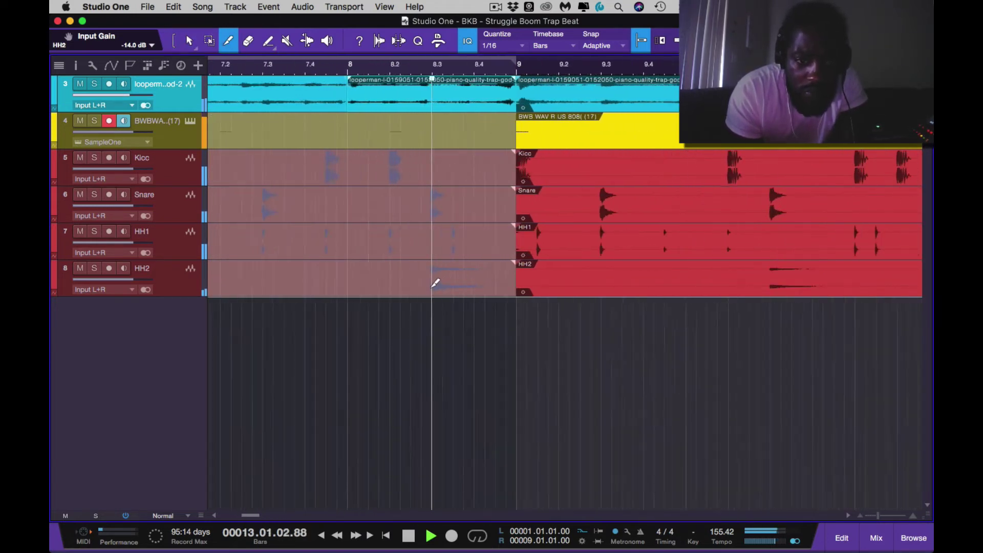
pyautogui.click(431, 283)
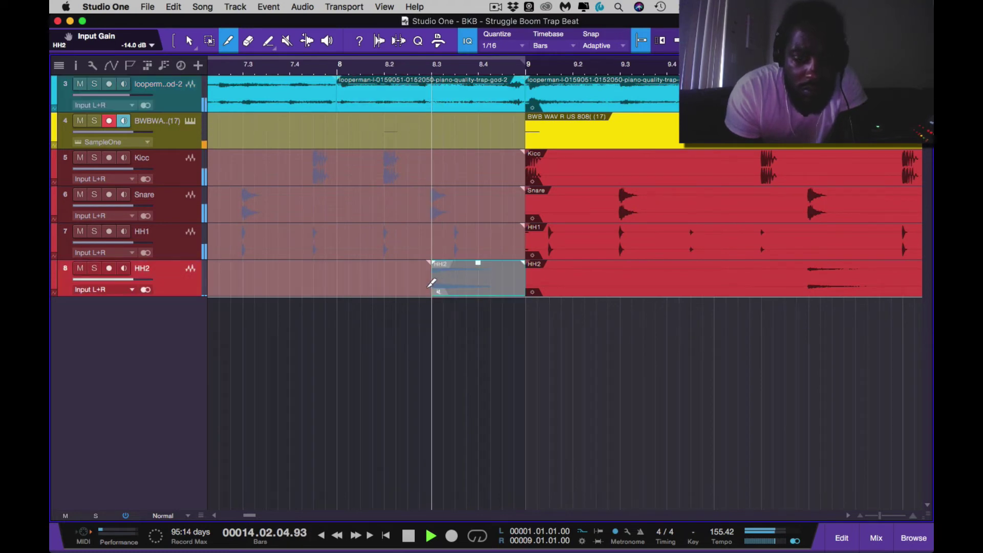
pyautogui.hotkey('shift', 'm')
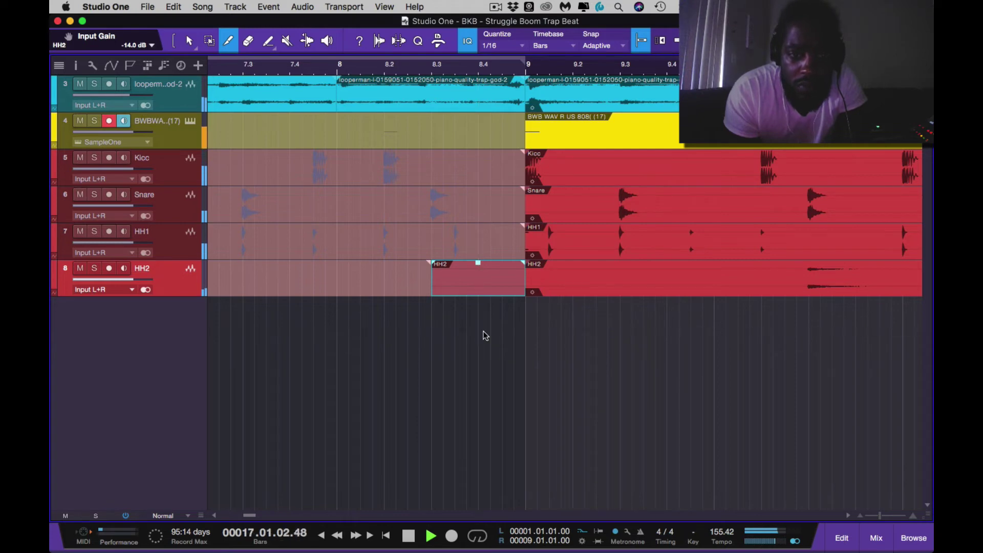
pyautogui.hotkey('shift', 'm')
pyautogui.press('1')
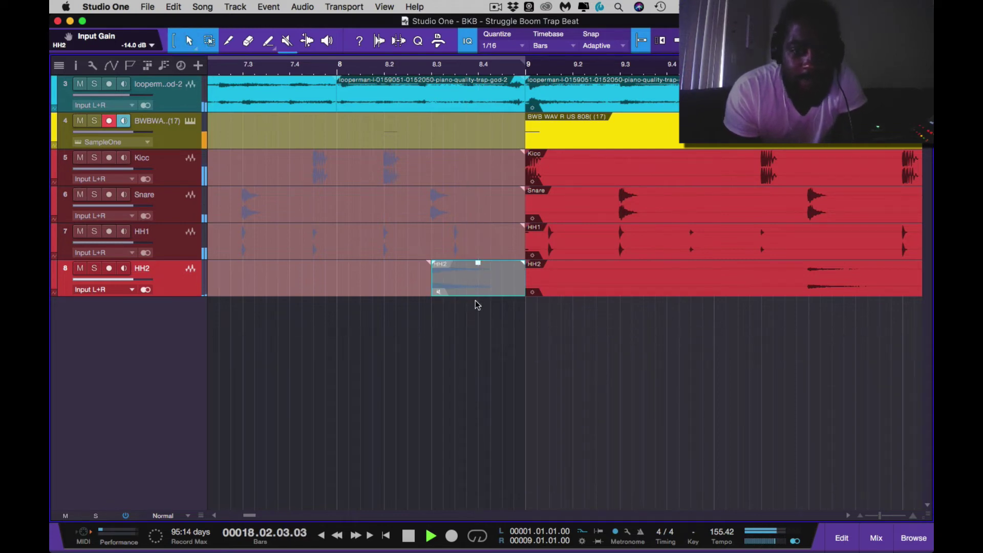
pyautogui.hotkey('shift', 'm')
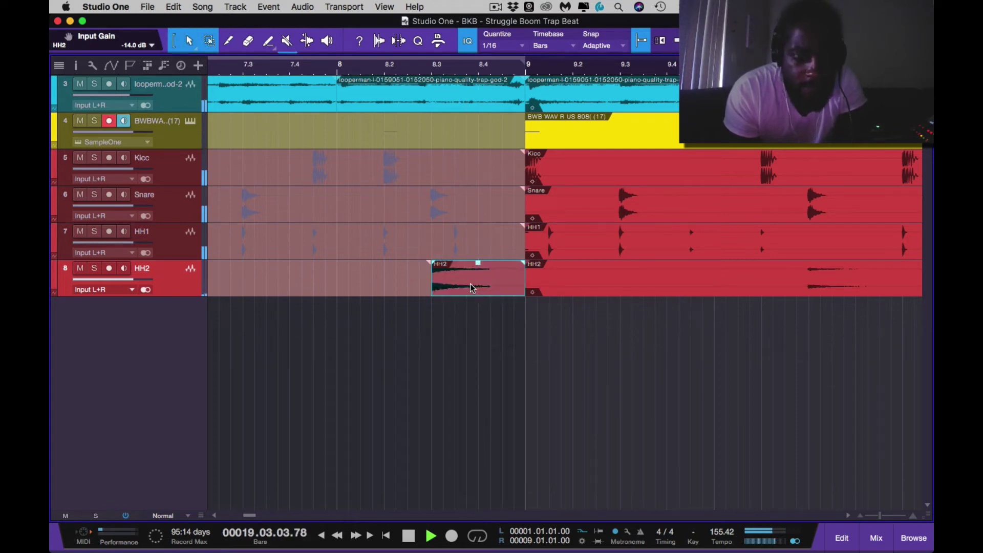
# Step: Reverse the audio of the unmuted HH2 piece before bar 9 and set the loop range to it
pyautogui.hotkey('ctrl', 'r')
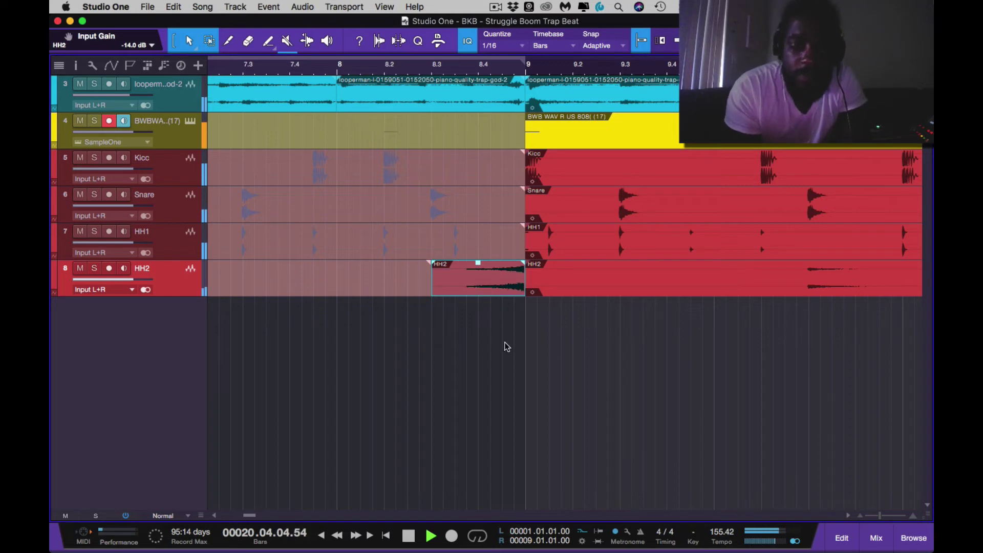
pyautogui.press('p')
pyautogui.press('w')
pyautogui.press('w')
pyautogui.press('w')
pyautogui.press('w')
pyautogui.press('w')
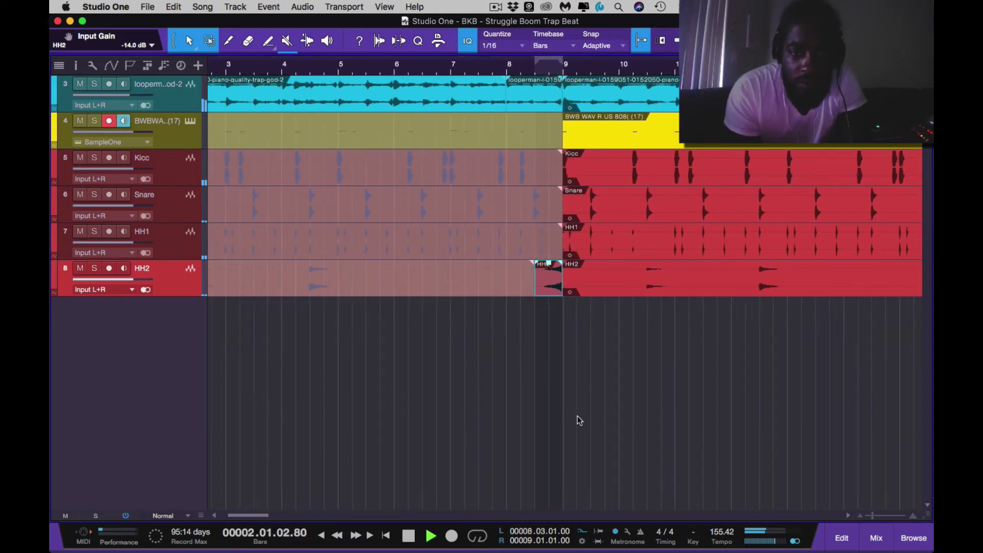
pyautogui.press('w')
pyautogui.press('w')
pyautogui.press('w')
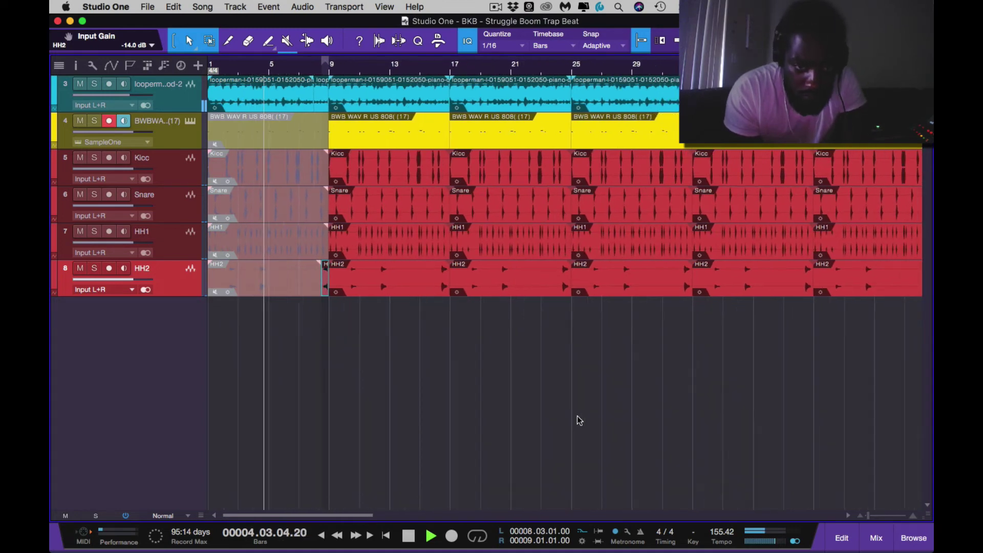
pyautogui.press('w')
pyautogui.press('w')
pyautogui.press('w')
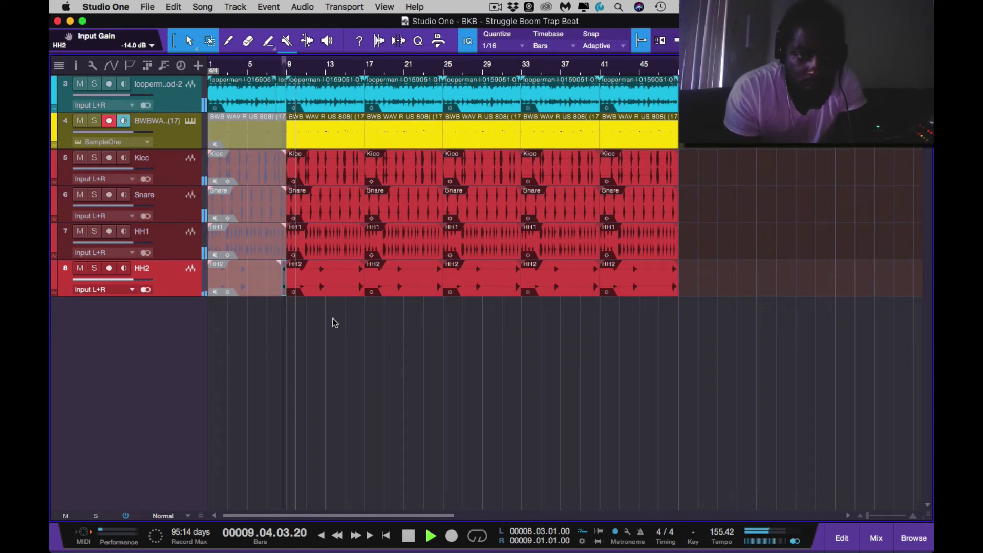
# Step: Trim the start of the Kicc and HH1 events at bar 25 forward to bar 29
pyautogui.press('e')
pyautogui.press('w')
pyautogui.press('w')
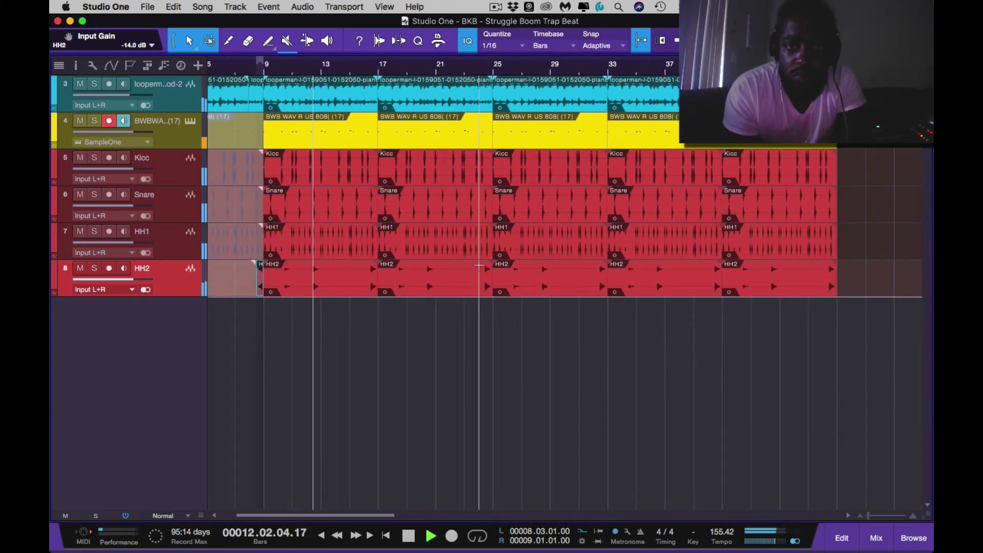
pyautogui.hscroll(5, 478, 266)
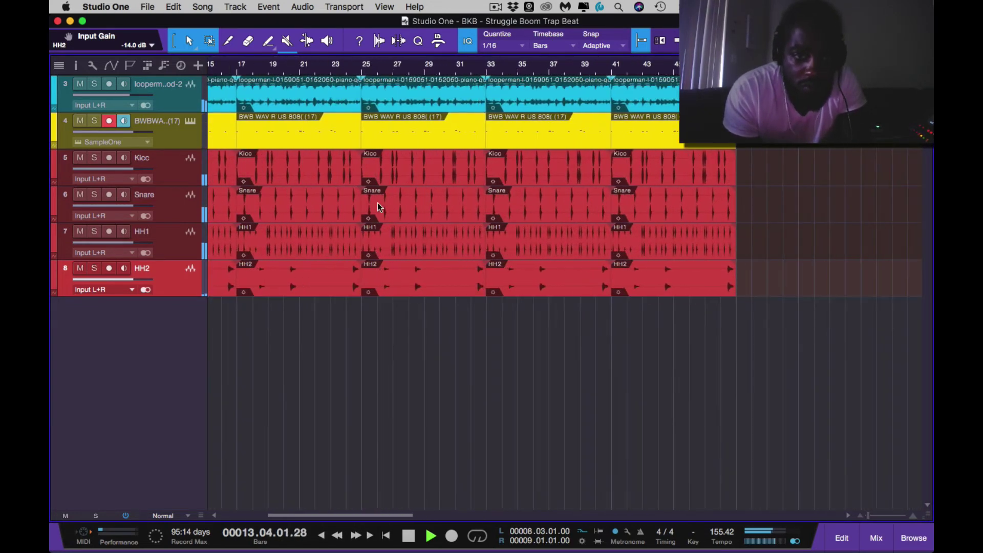
pyautogui.click(398, 171)
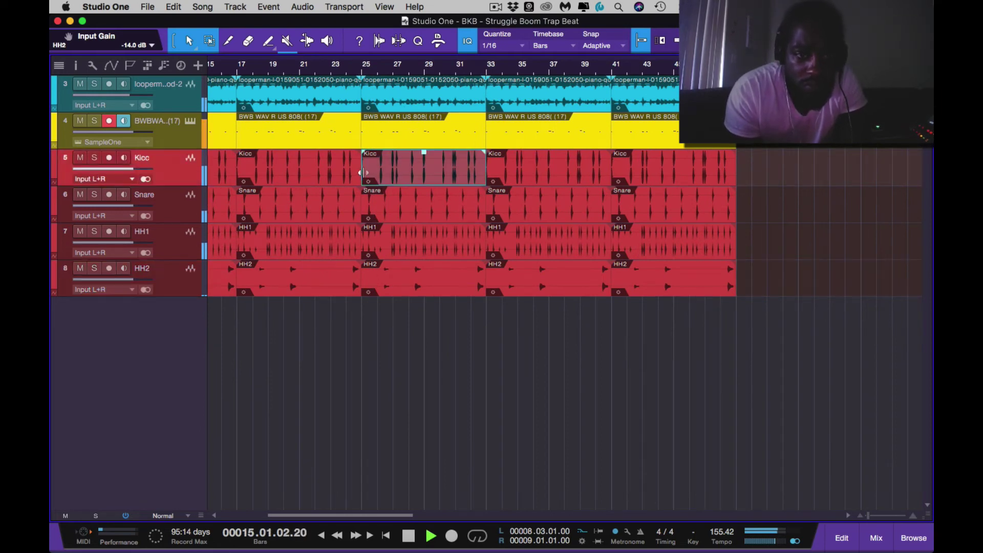
pyautogui.moveTo(362, 173); pyautogui.dragTo(424, 178)
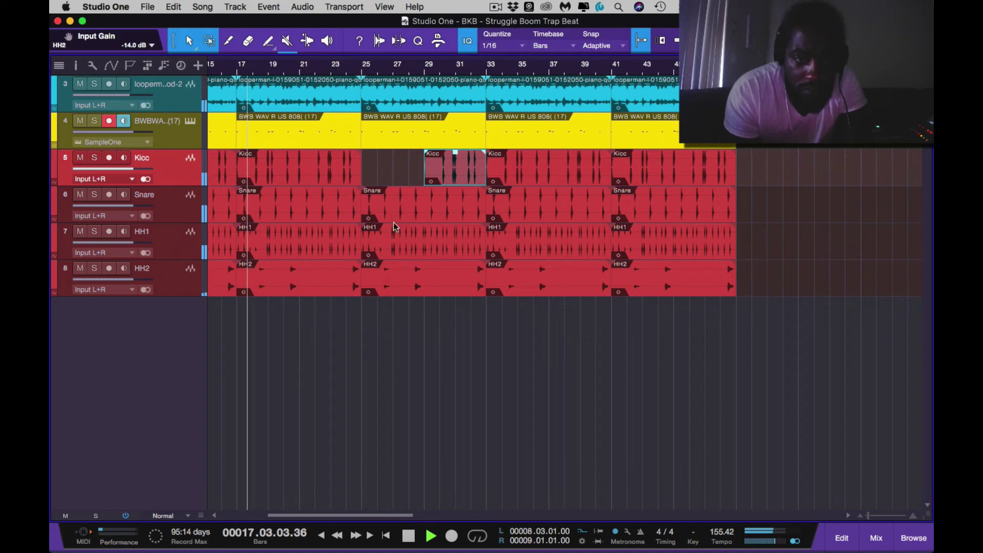
pyautogui.click(394, 253)
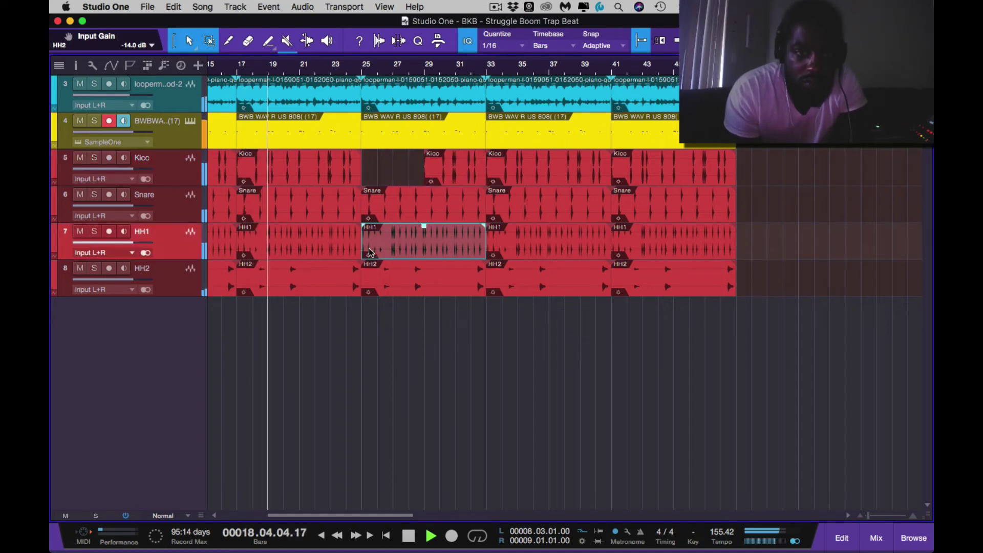
pyautogui.moveTo(365, 248); pyautogui.dragTo(423, 255)
pyautogui.click(385, 98)
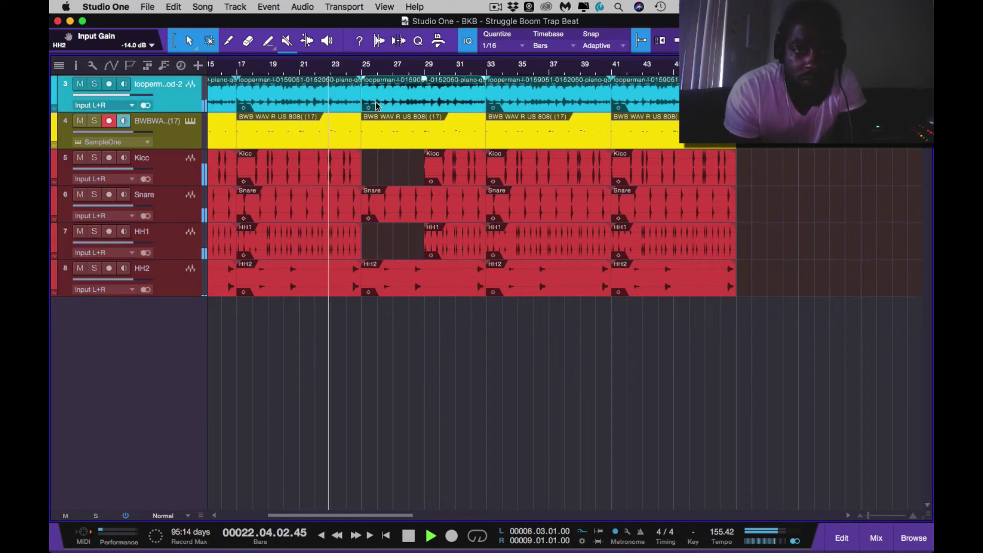
pyautogui.scroll(-3, 391, 113)
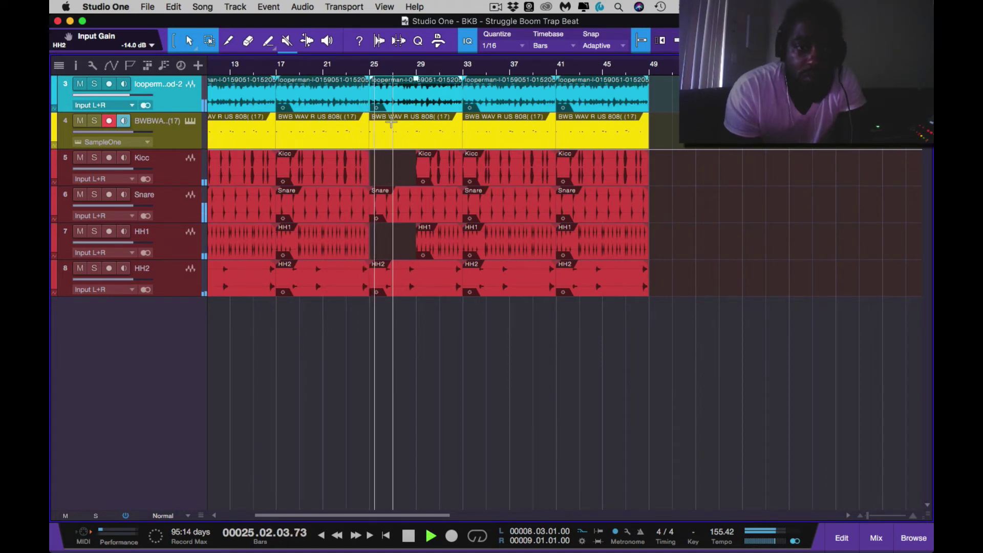
pyautogui.scroll(2, 410, 207)
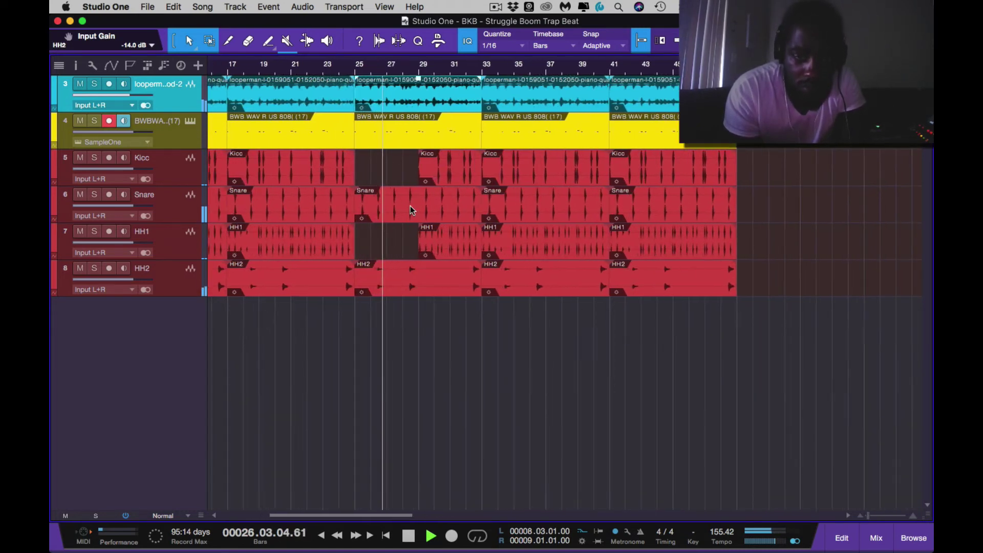
pyautogui.scroll(-1, 410, 206)
pyautogui.scroll(-1, 410, 208)
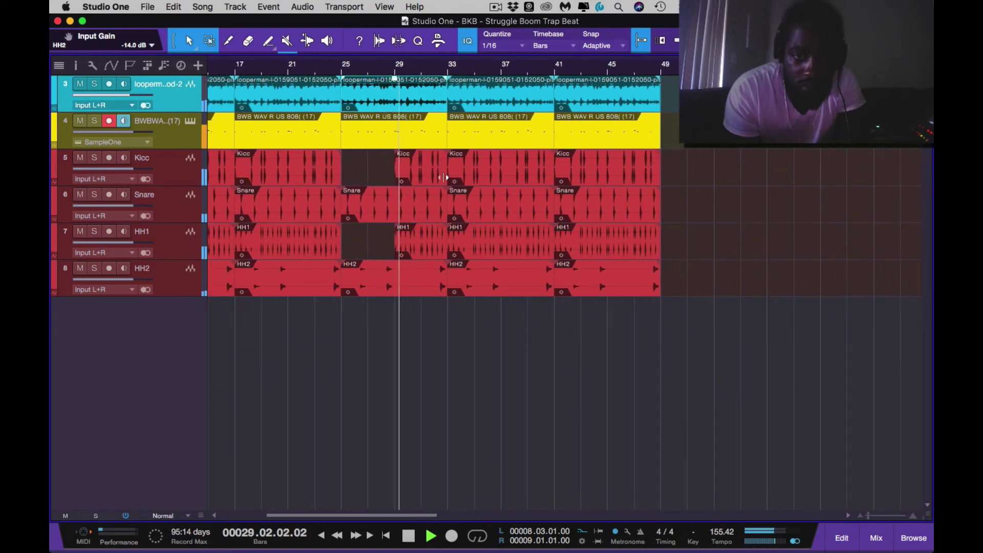
# Step: Set the loop range to the HH1 event at bars 29–33 and trim the event's end back to about bar 32.2
pyautogui.click(417, 228)
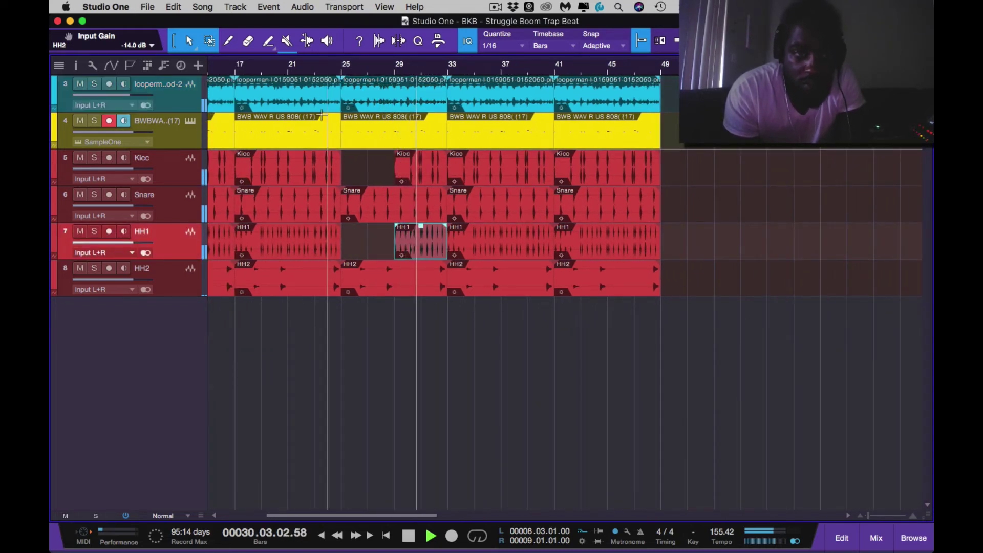
pyautogui.click(291, 76)
pyautogui.press('p')
pyautogui.scroll(2, 421, 225)
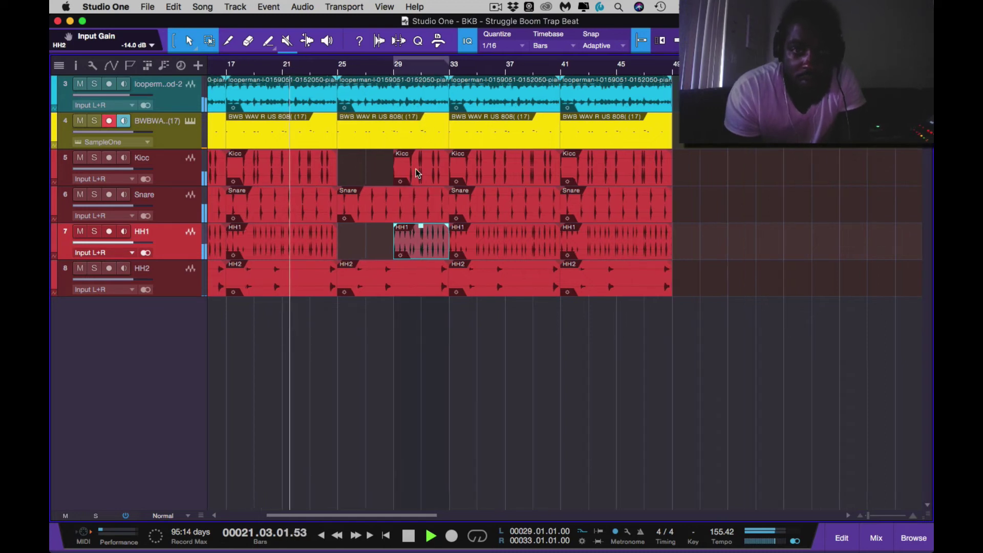
pyautogui.moveTo(470, 224); pyautogui.dragTo(449, 252)
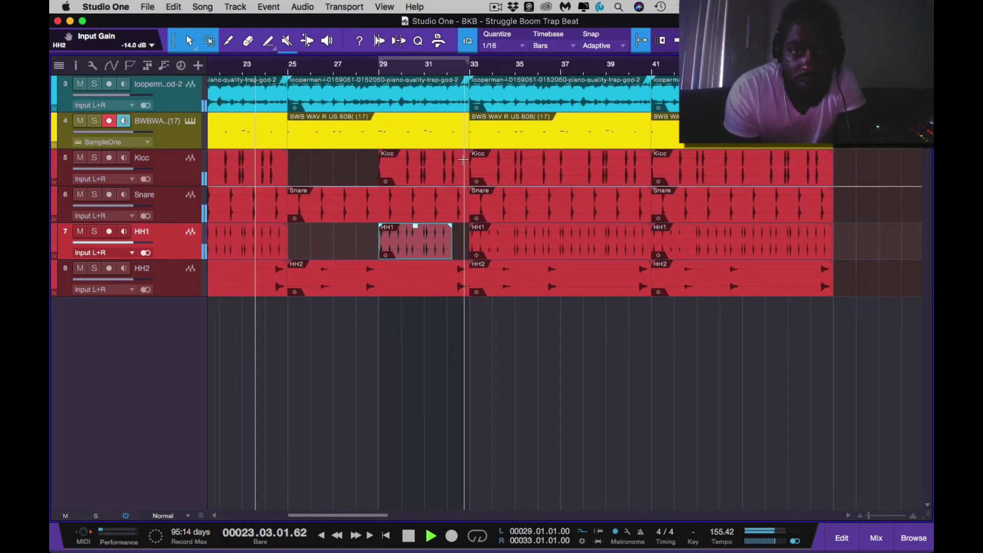
# Step: Split the looperman piano loop event spanning bars 25–33 at bar 32
pyautogui.click(455, 106)
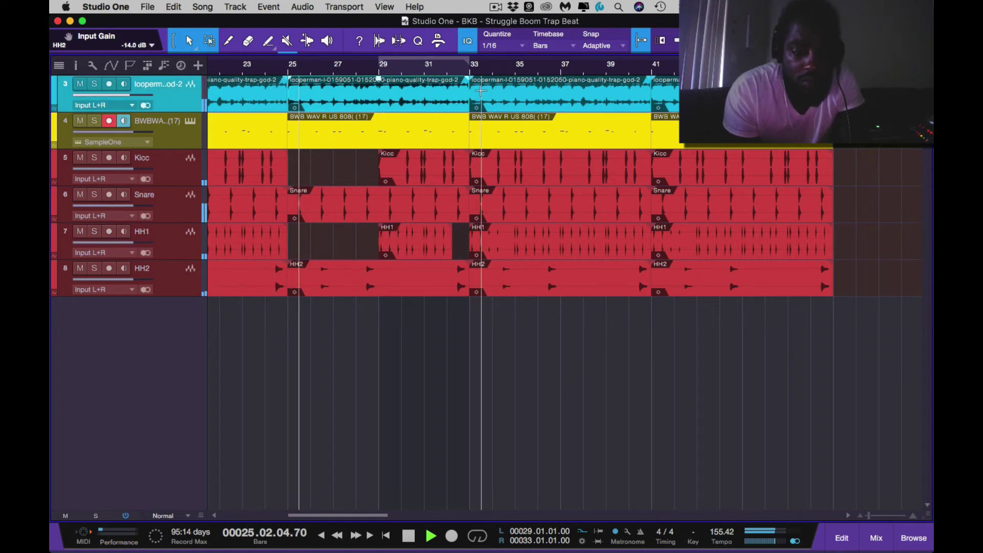
pyautogui.press('5')
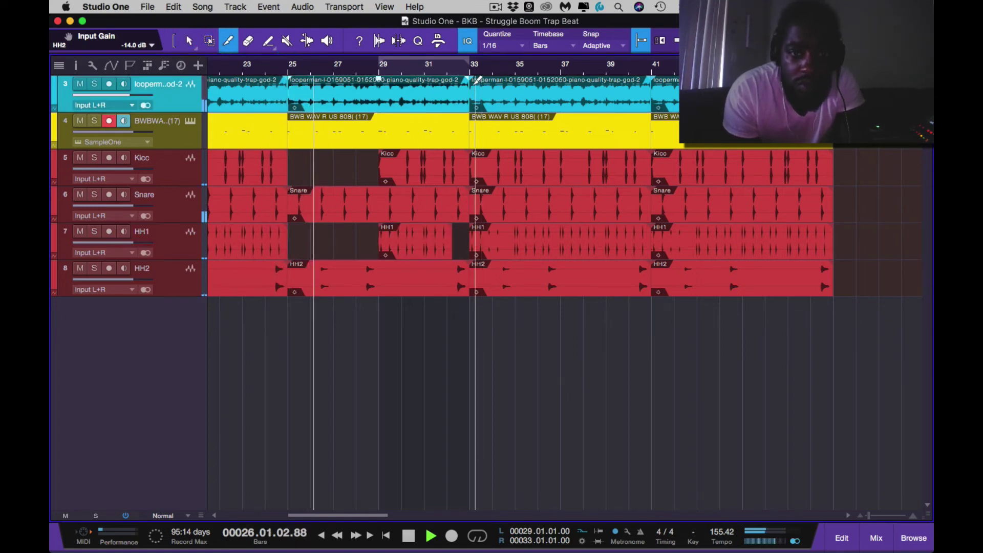
pyautogui.click(450, 97)
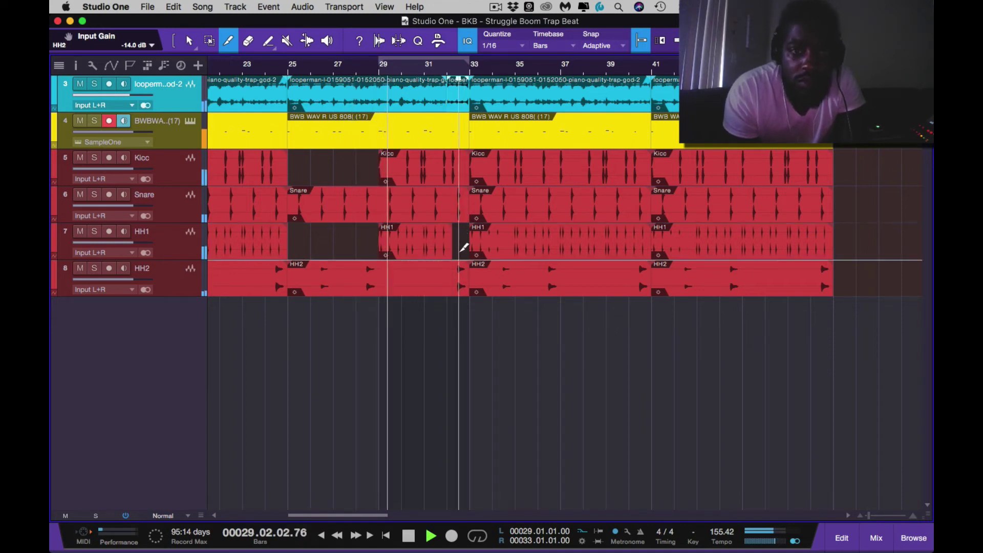
pyautogui.press('1')
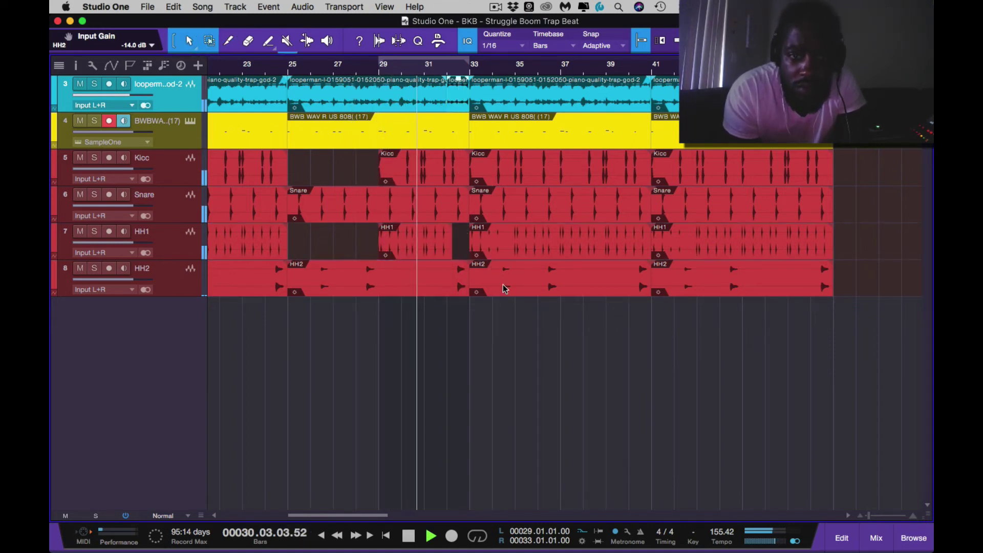
# Step: Trim the start of the 808 event at bar 33 to bar 36.2, and replay from about bar 31
pyautogui.scroll(3, 502, 285)
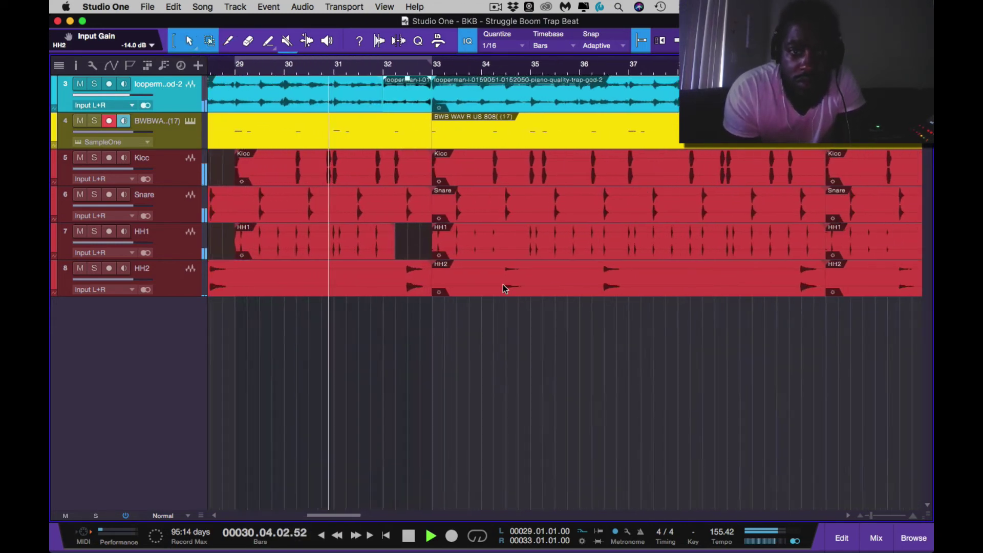
pyautogui.click(469, 136)
pyautogui.moveTo(435, 134); pyautogui.dragTo(598, 149)
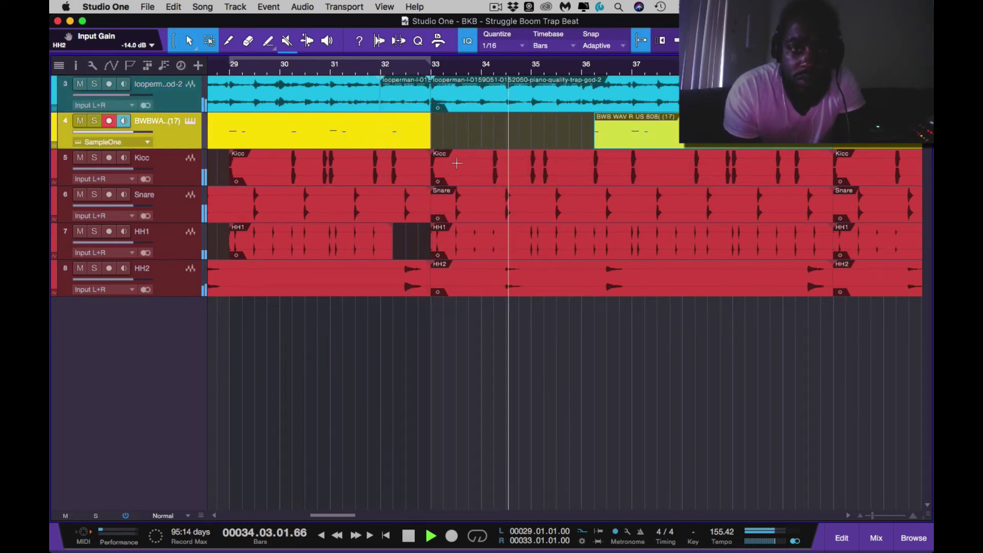
pyautogui.press('p')
pyautogui.click(334, 70)
# Step: Split the last looperman piano loop event, spanning bars 41–49, at bar 45
pyautogui.press('w')
pyautogui.press('w')
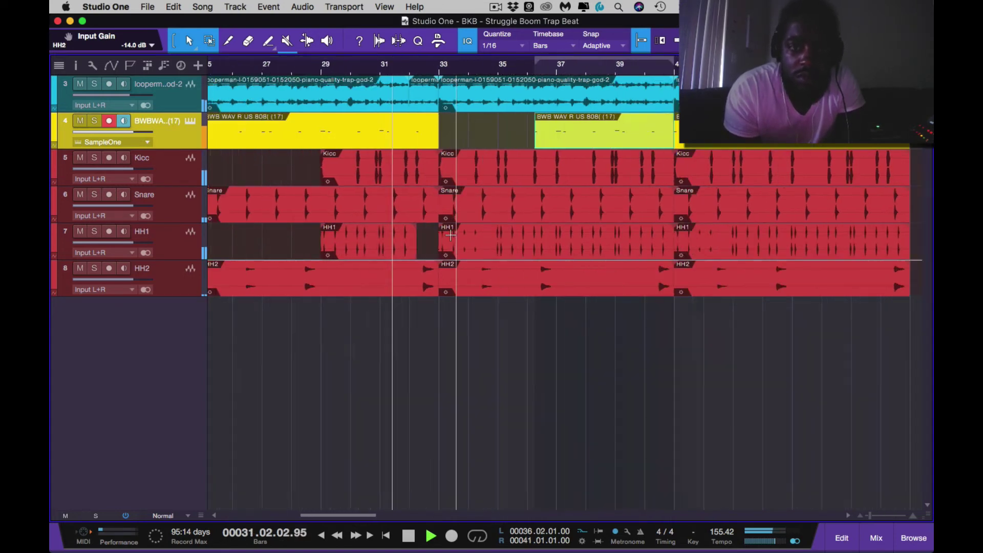
pyautogui.scroll(-3, 521, 288)
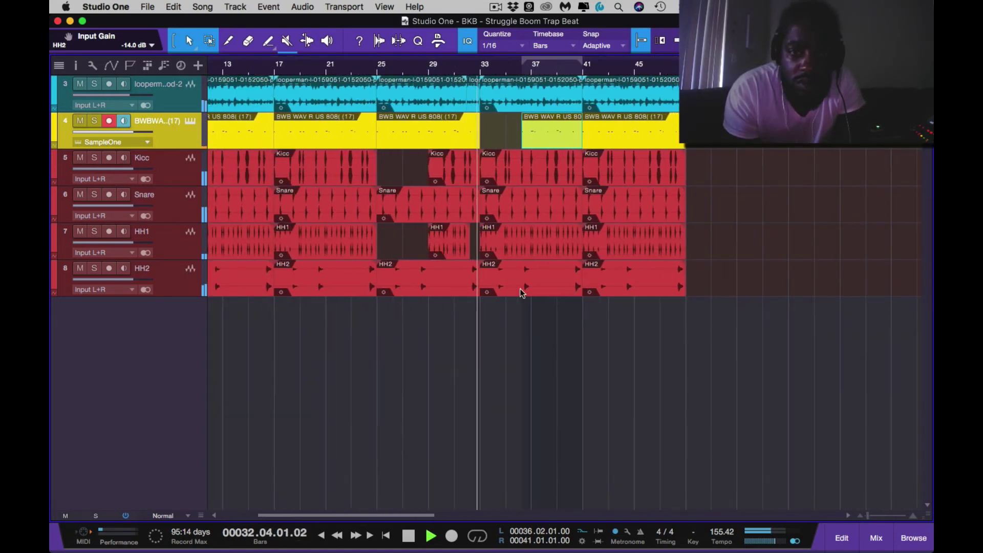
pyautogui.scroll(-2, 533, 187)
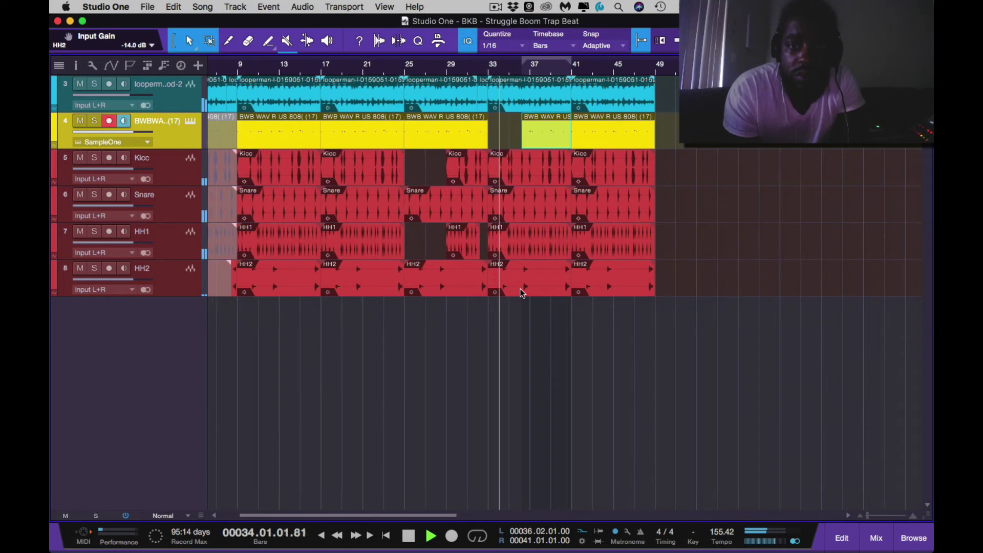
pyautogui.scroll(-2, 537, 179)
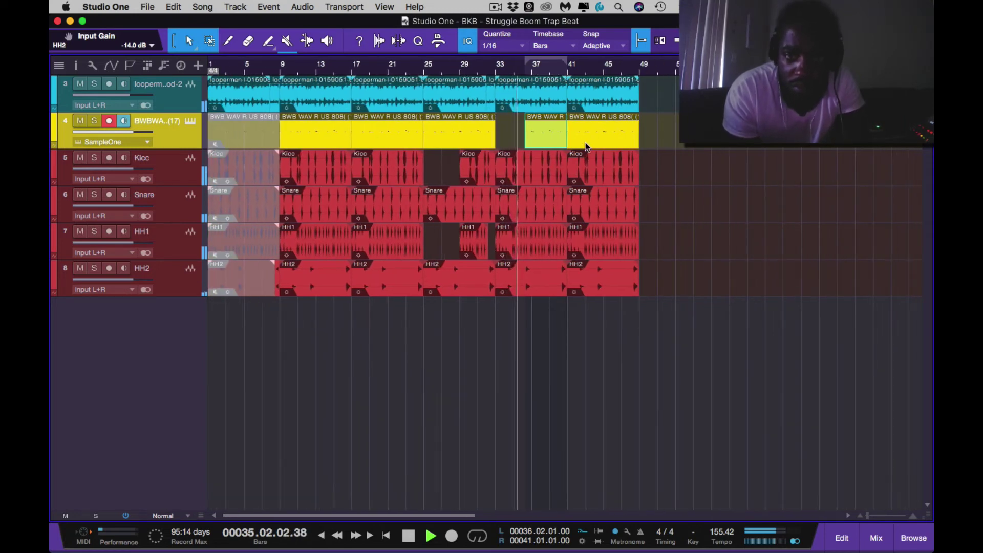
pyautogui.press('5')
pyautogui.click(603, 90)
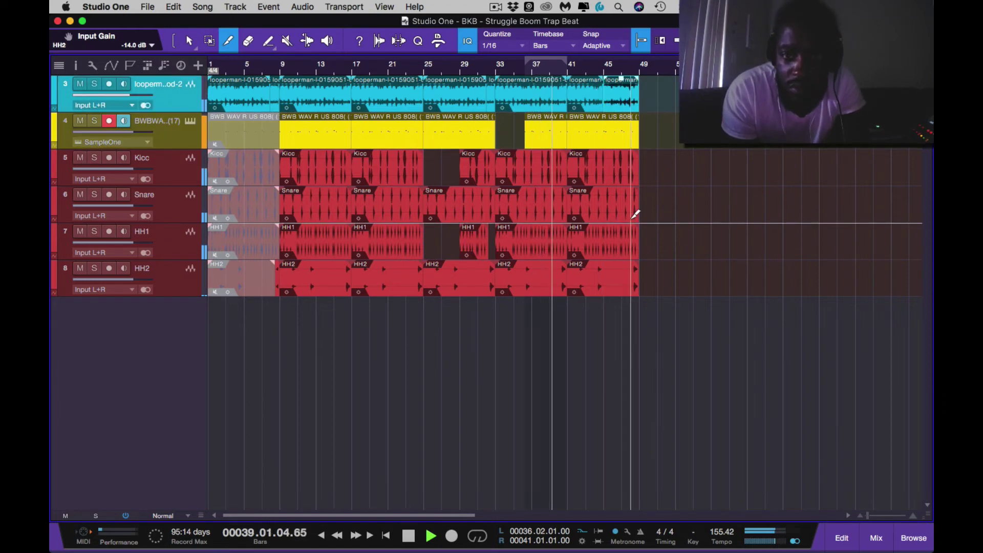
pyautogui.press('2')
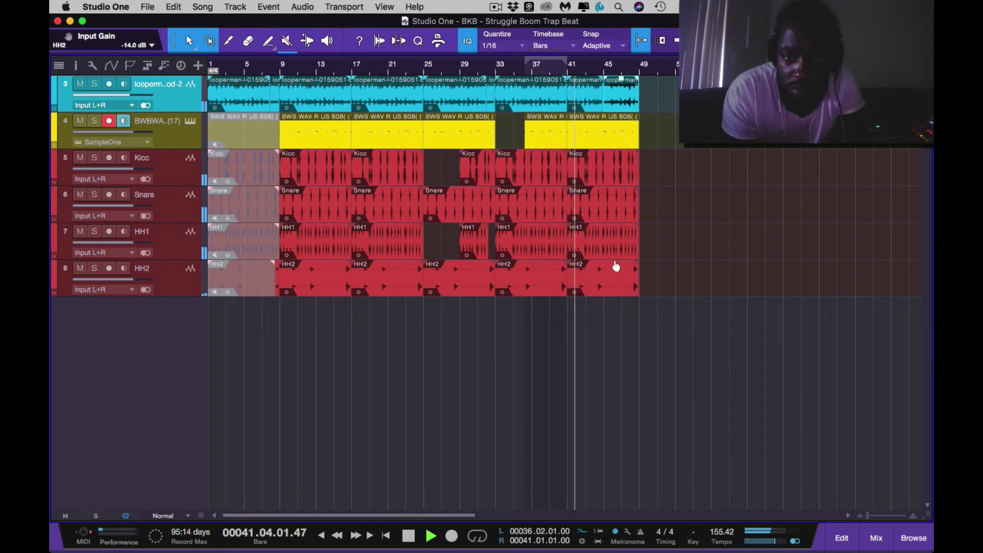
pyautogui.scroll(5, 616, 266)
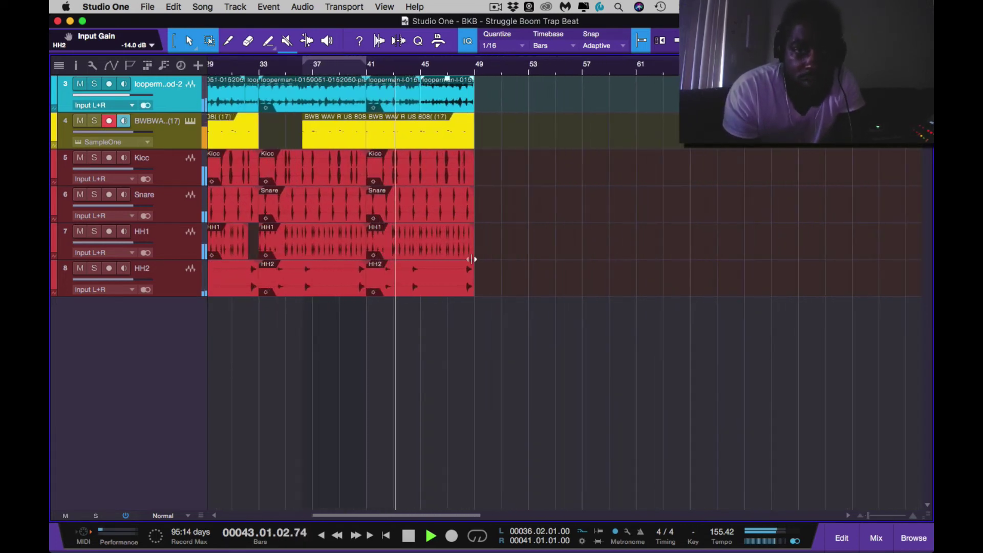
pyautogui.scroll(3, 481, 265)
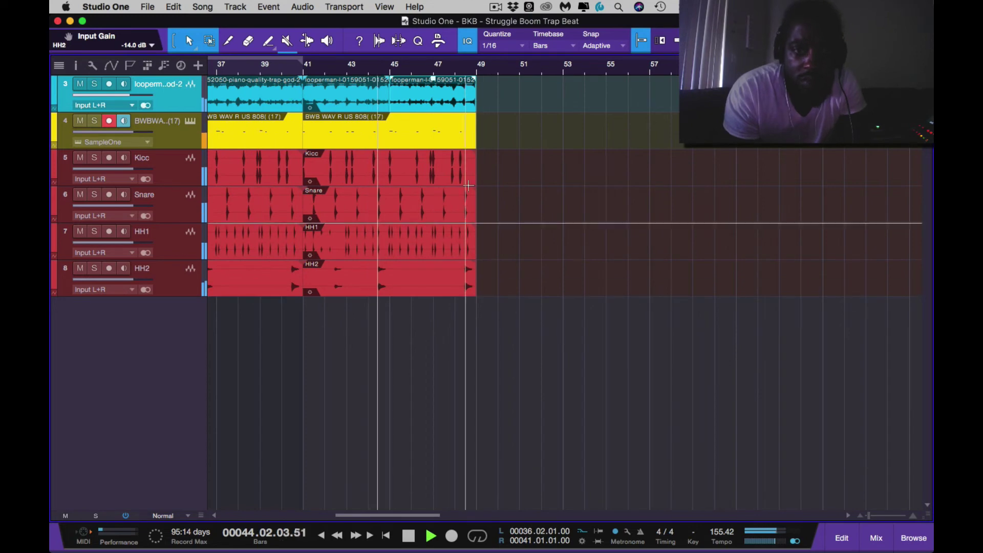
# Step: Split the last HH2 event at bar 48.3 and reverse the split-off piece that ends at bar 49
pyautogui.press('5')
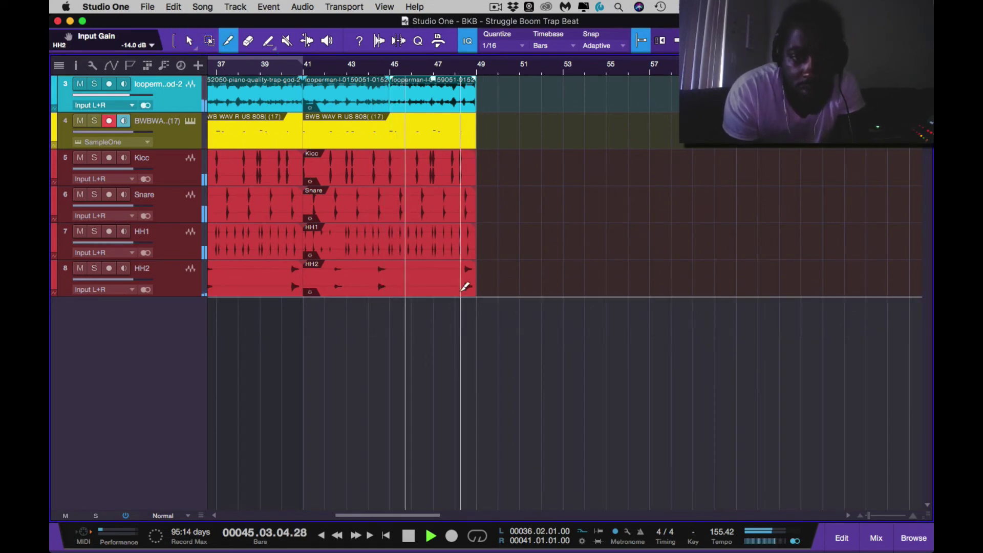
pyautogui.scroll(3, 470, 281)
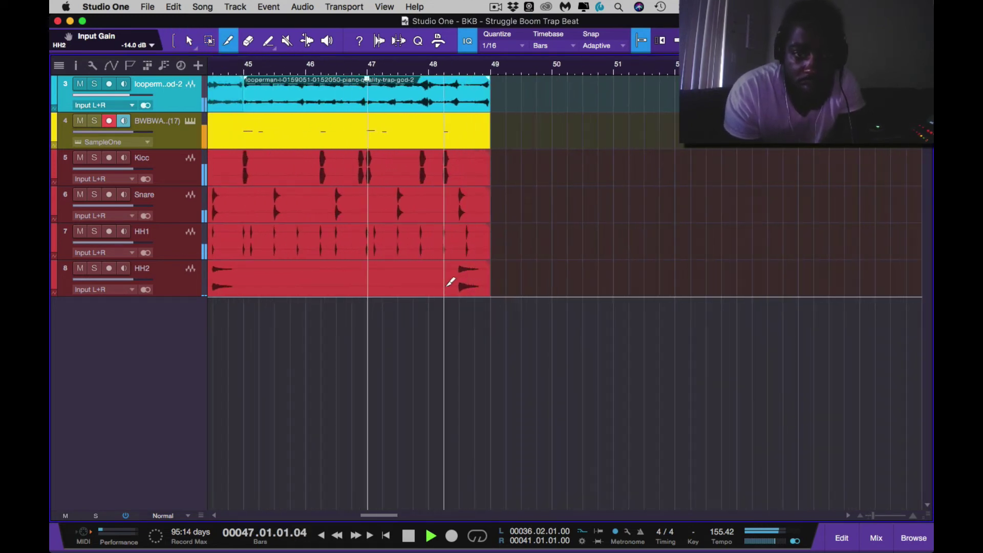
pyautogui.scroll(4, 462, 280)
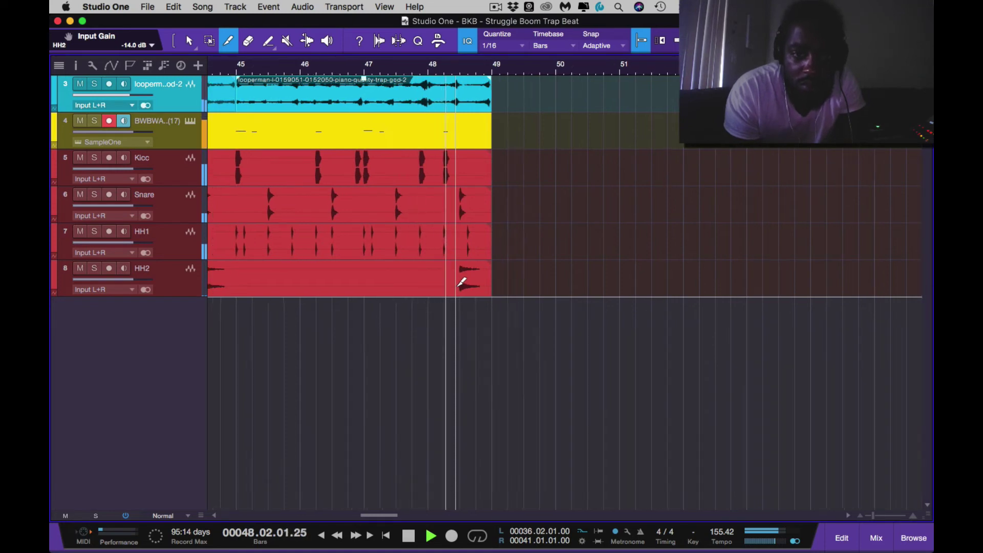
pyautogui.click(468, 277)
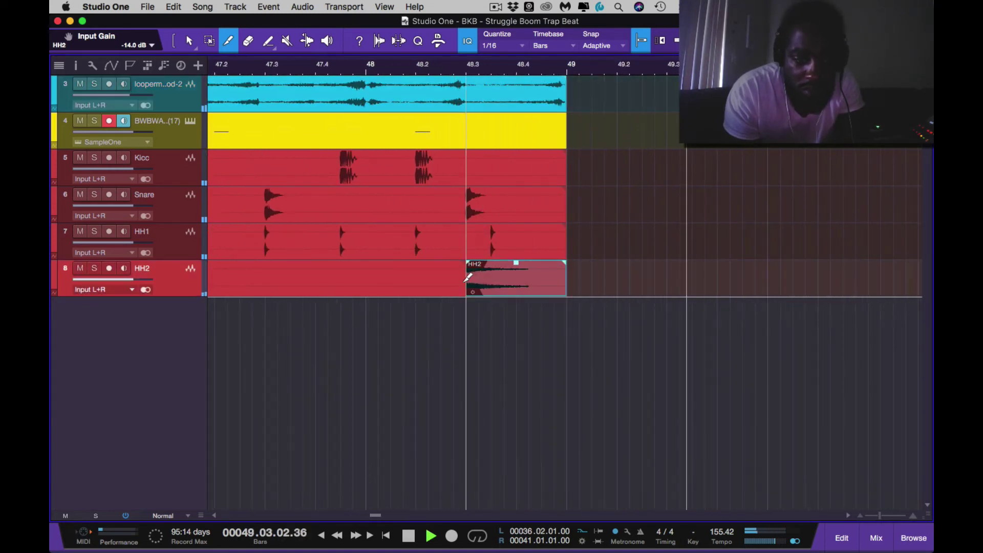
pyautogui.scroll(-10, 536, 361)
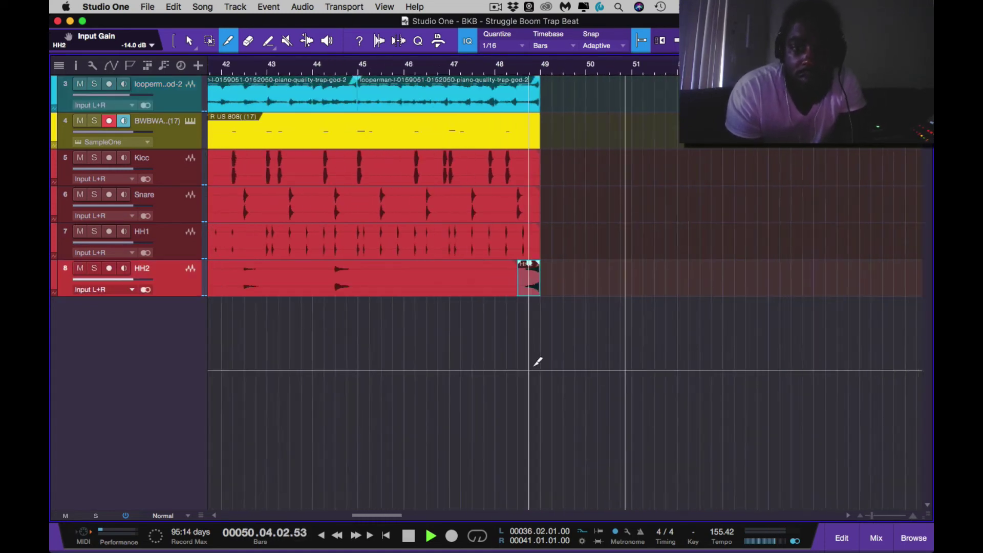
# Step: Set the loop range to the reversed HH2 piece at bars 48.3–49 and replay the song from the start
pyautogui.press('p')
pyautogui.press('space')
pyautogui.press('space')
pyautogui.scroll(-5, 587, 358)
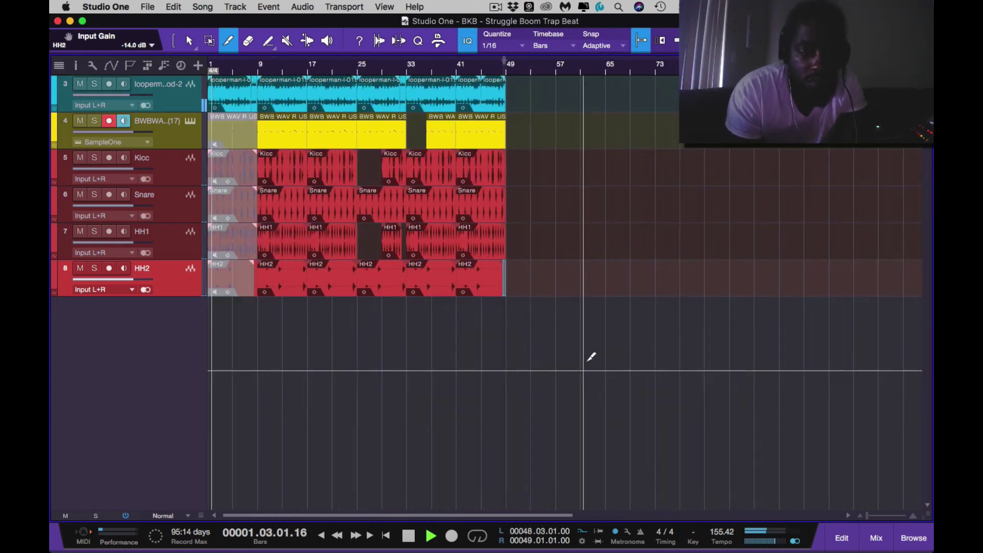
pyautogui.press('1')
pyautogui.press('e')
pyautogui.press('e')
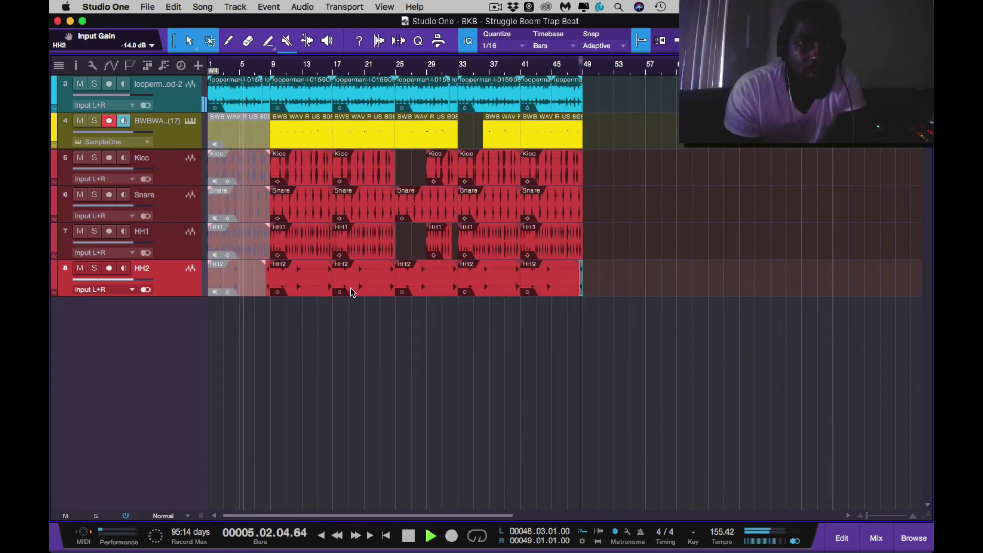
# Step: Loop playback over the looperman event at bars 9–17 and insert Cableguys HalfTime on the Filter bus
pyautogui.click(297, 109)
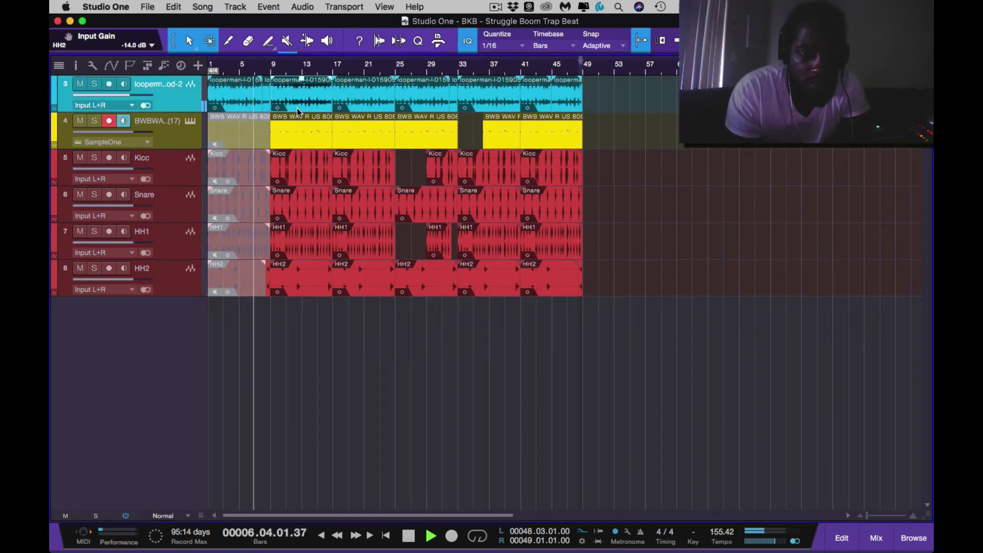
pyautogui.press('p')
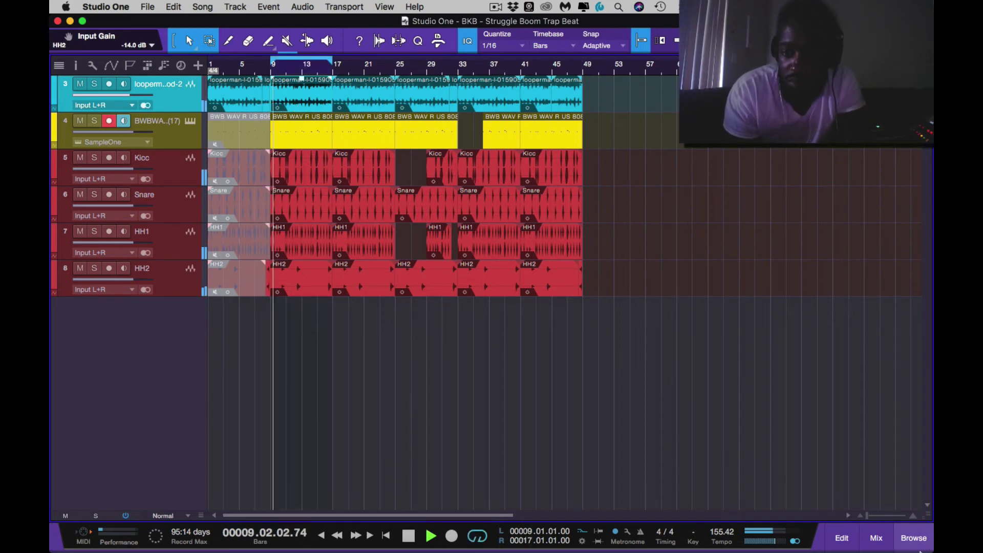
pyautogui.click(876, 540)
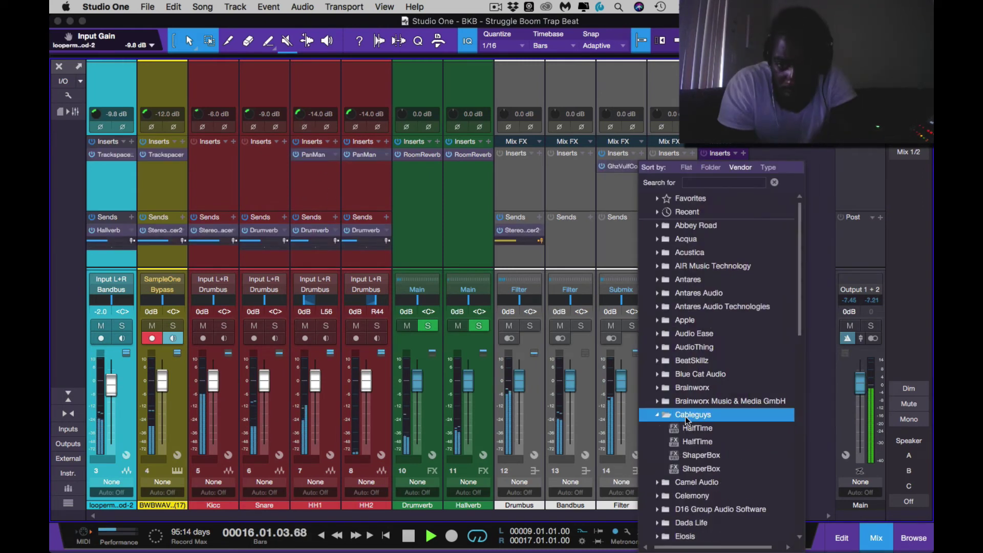
pyautogui.click(676, 441)
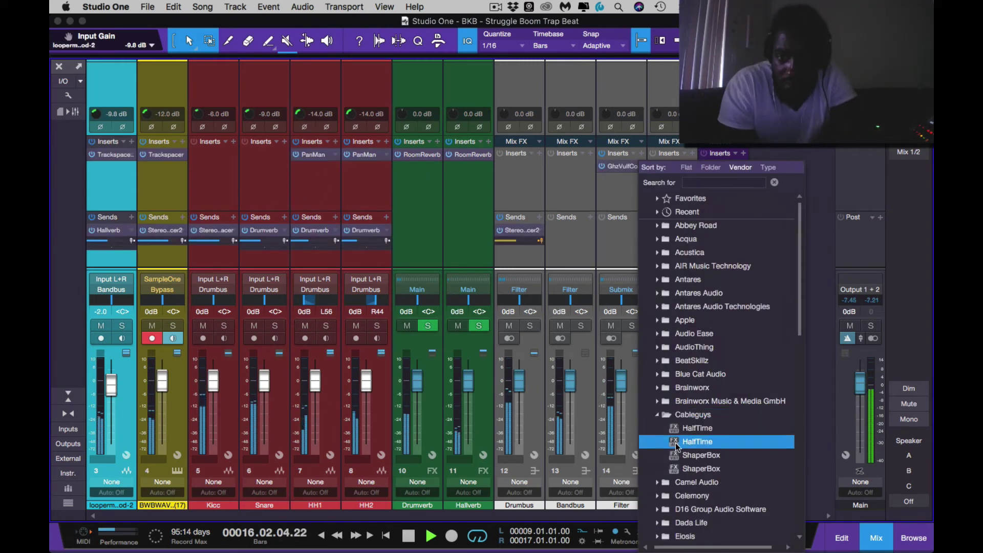
pyautogui.click(676, 428)
pyautogui.click(676, 428)
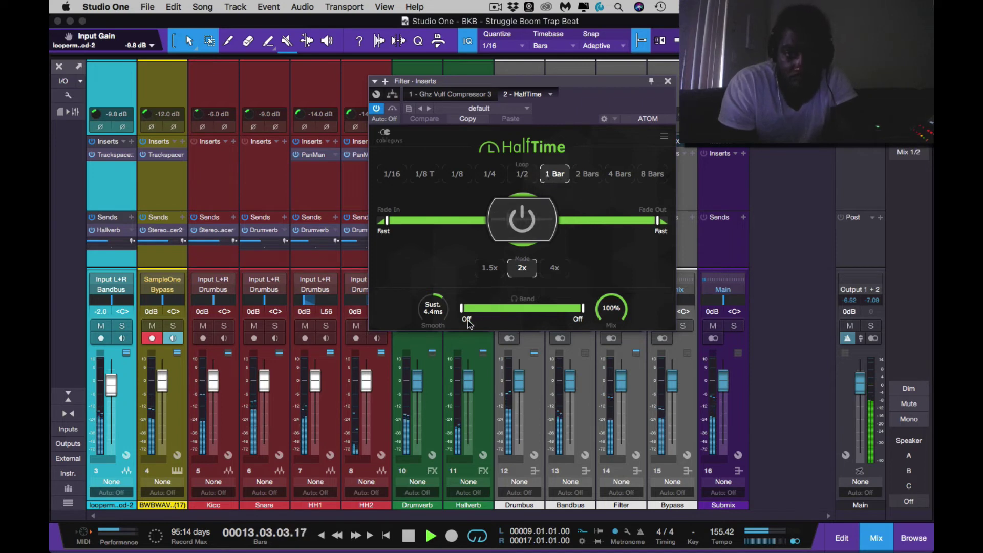
# Step: Set HalfTime's fades to 1/16, Smooth to FX 500 ms, Band to 37.3 Hz–9.31 kHz and Mix to 66%, then bypass it and save
pyautogui.click(433, 309)
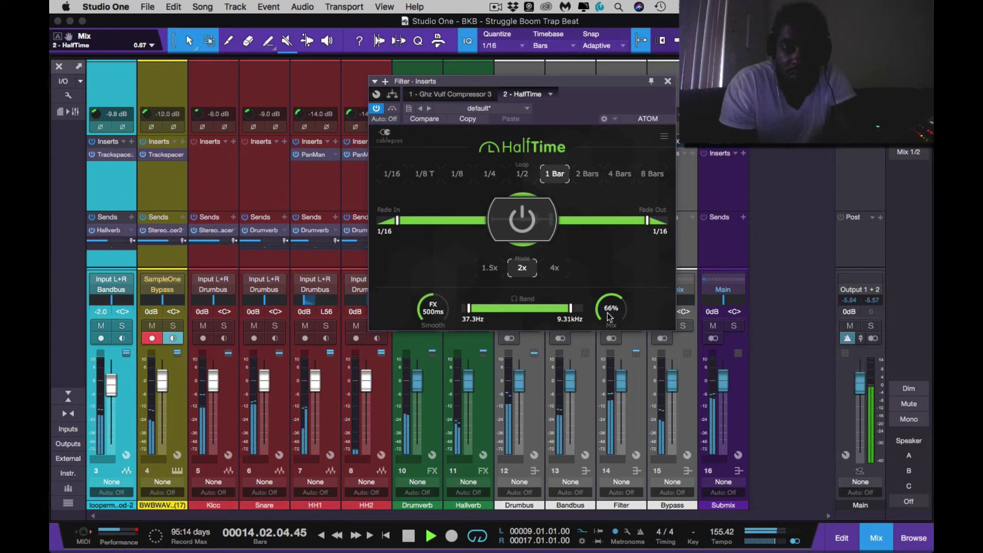
pyautogui.press('super+s')
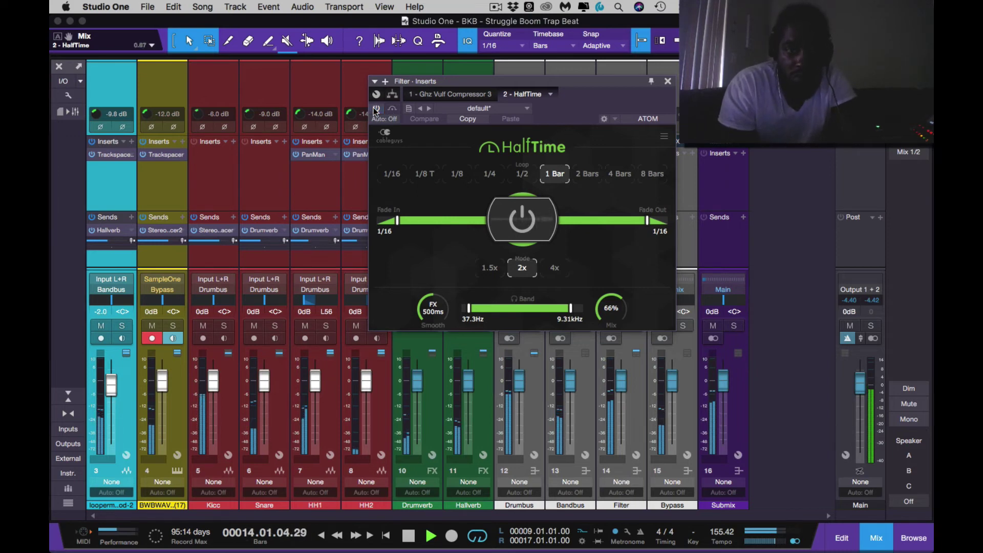
pyautogui.click(668, 82)
pyautogui.press('super+s')
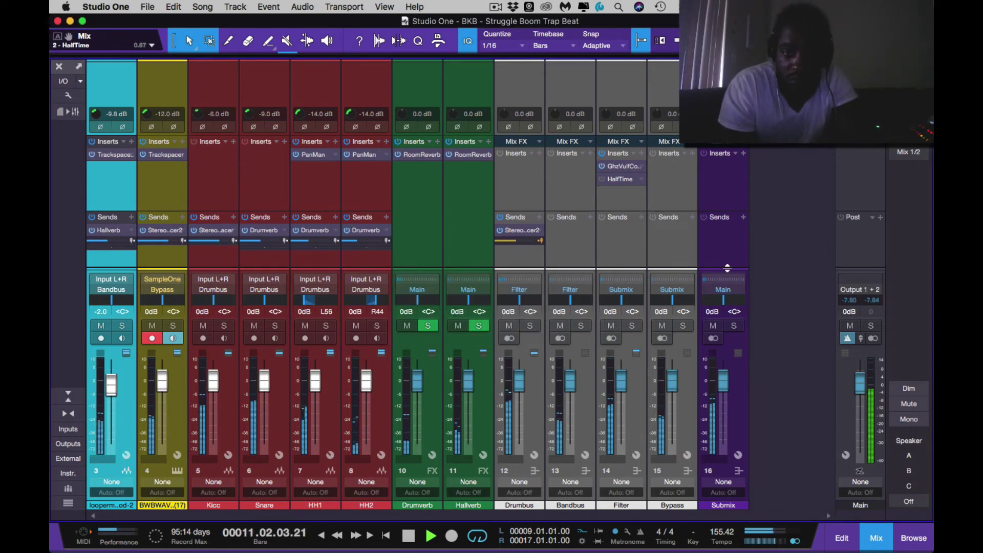
# Step: Return to the arrangement and play the song from the start with looping off
pyautogui.click(875, 540)
pyautogui.press('space')
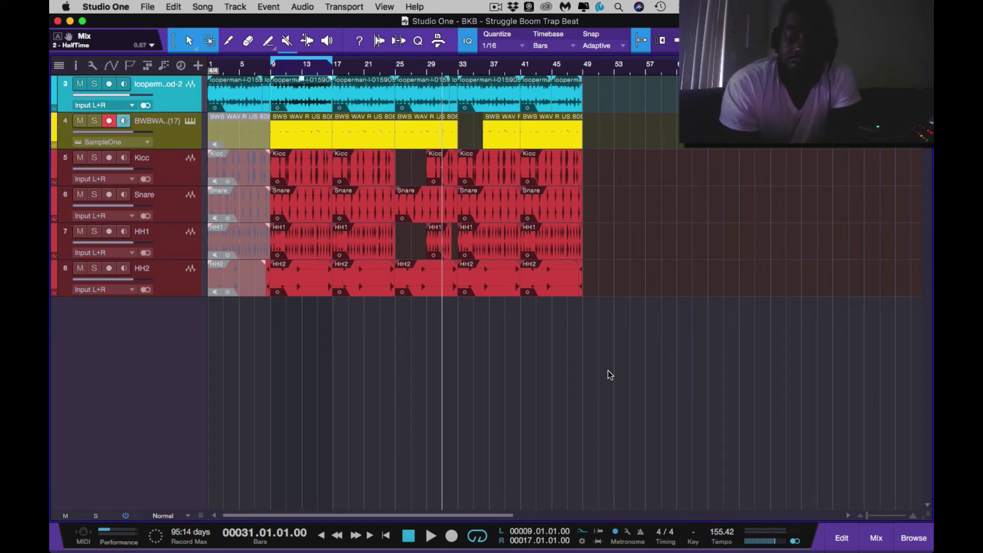
pyautogui.press(',')
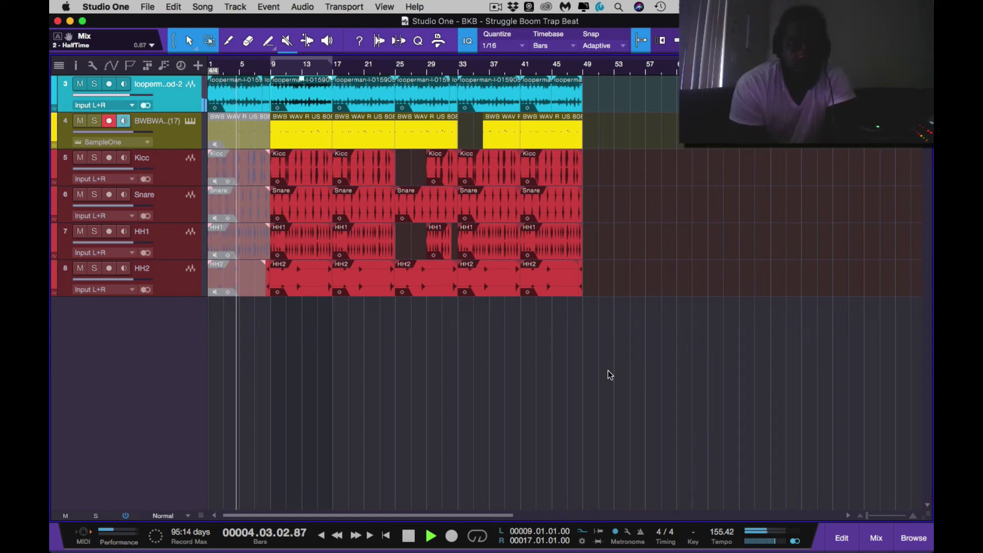
# Step: Reactivate HalfTime on the Filter bus and show its Bypass automation lane in the arrangement
pyautogui.click(875, 542)
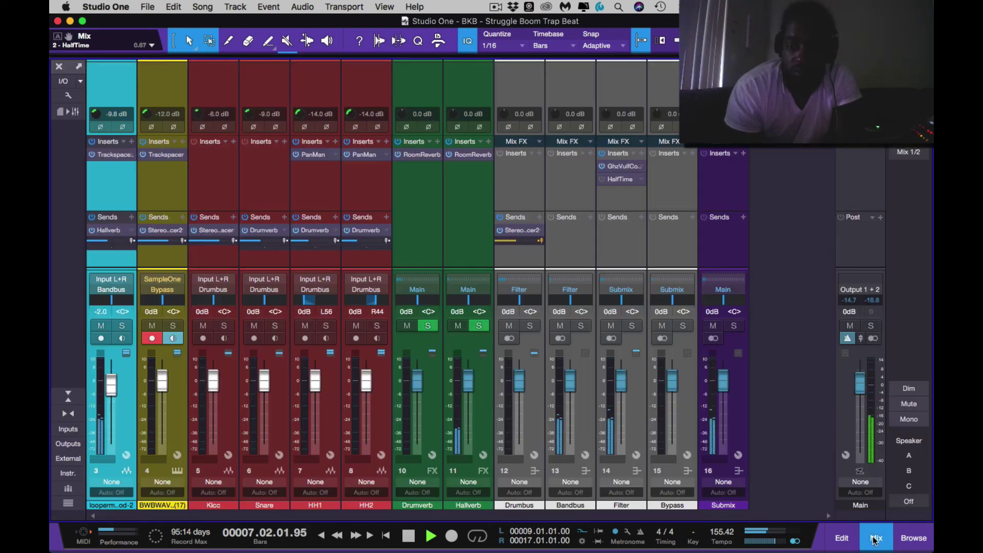
pyautogui.click(614, 179)
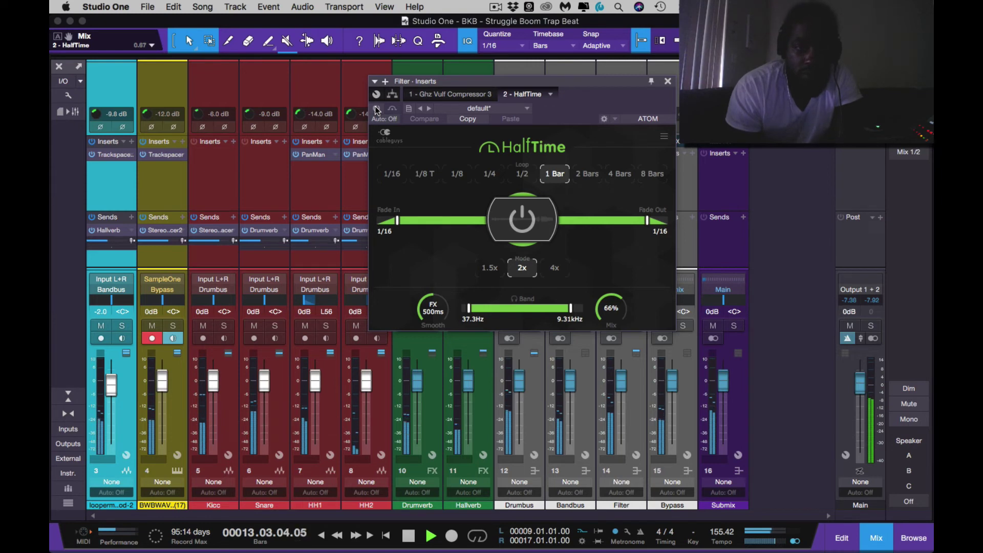
pyautogui.click(876, 538)
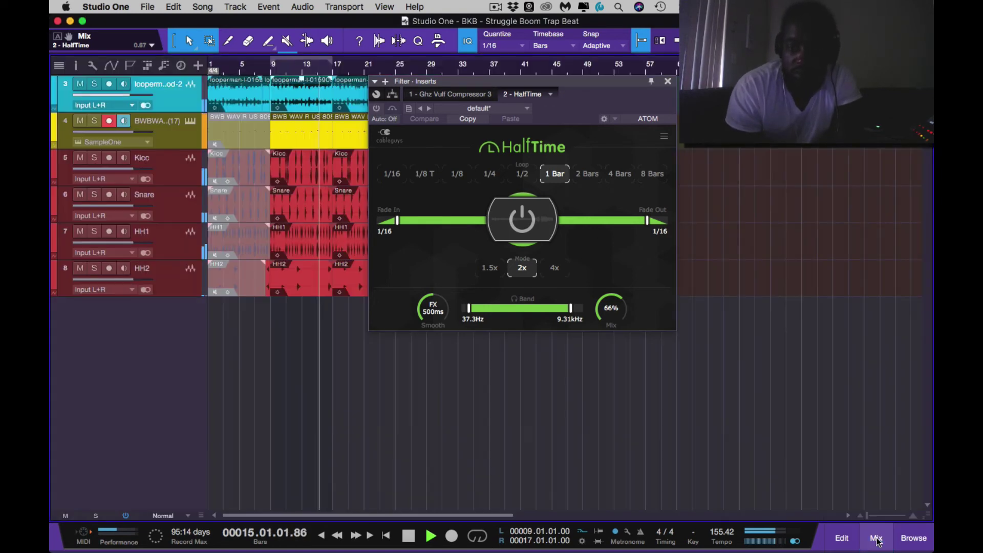
pyautogui.click(376, 109)
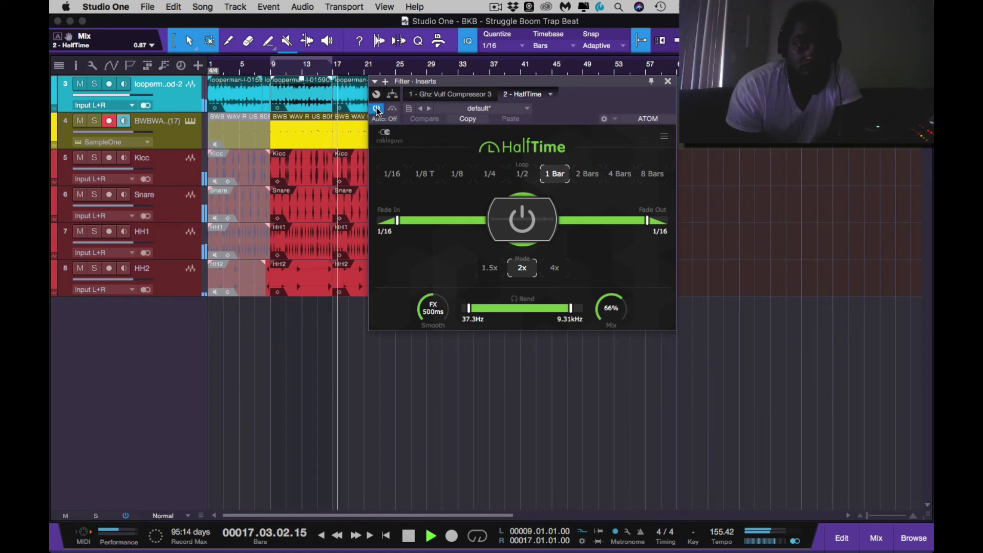
pyautogui.click(392, 109)
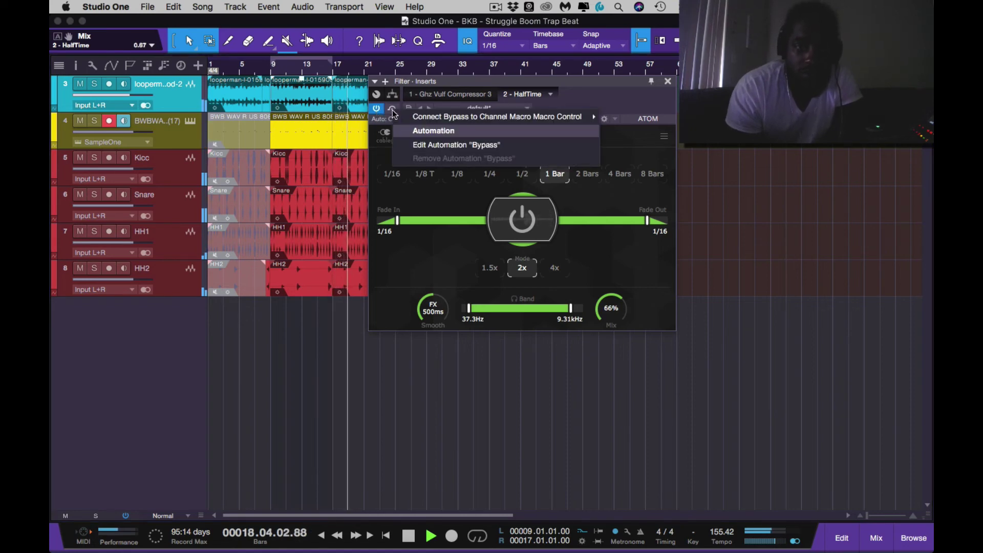
pyautogui.click(410, 144)
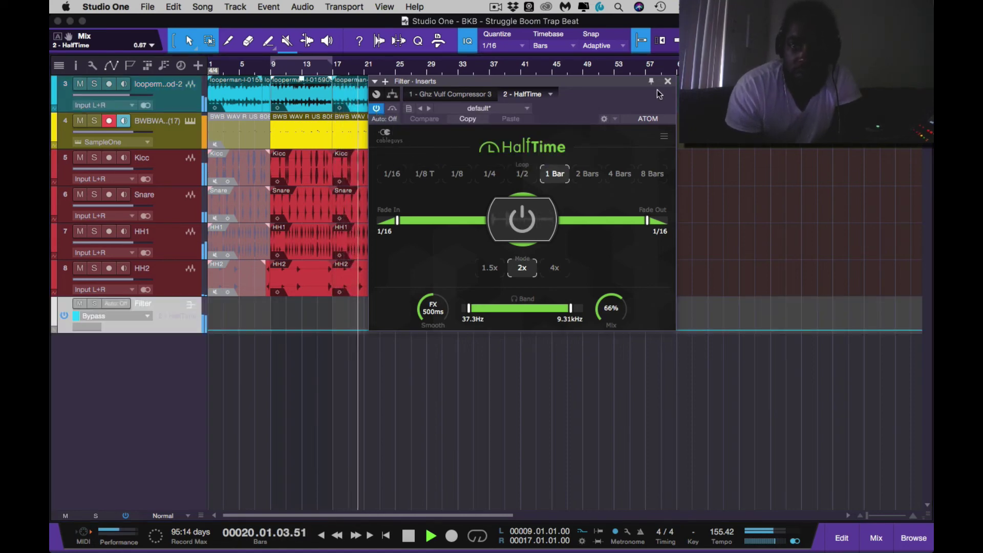
pyautogui.click(668, 81)
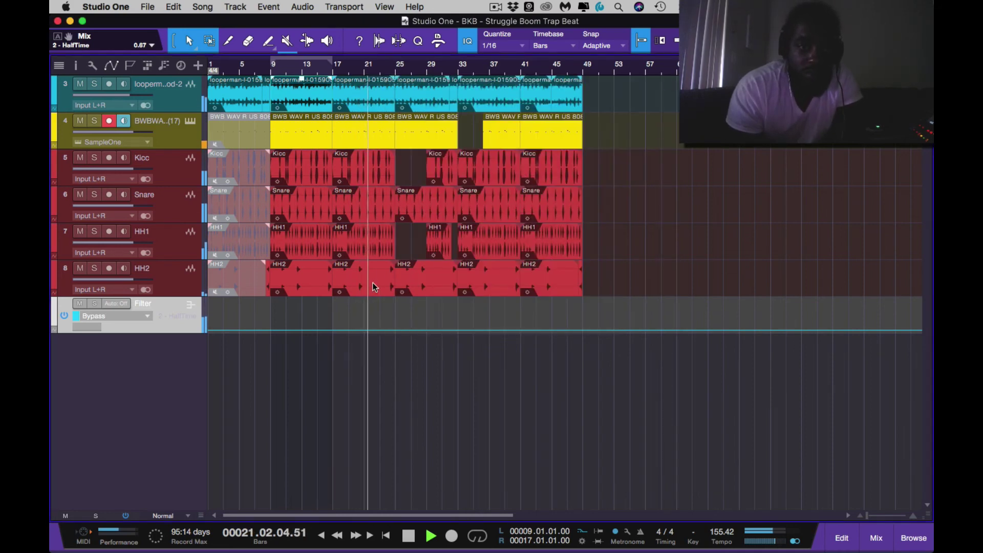
# Step: Automate HalfTime's Bypass to 1 from bar 1, 0 from bar 17 and 1 from bar 25, and replay from the start
pyautogui.click(209, 334)
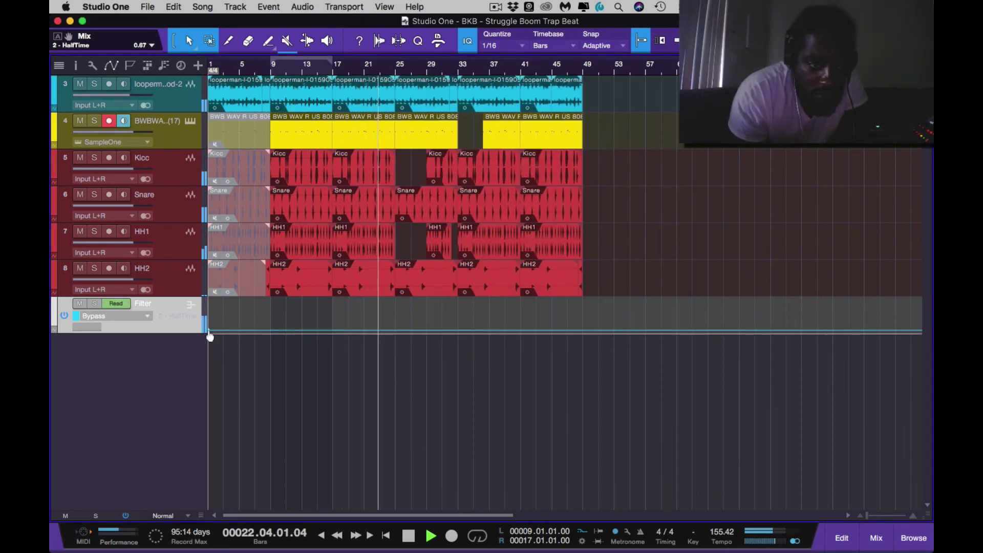
pyautogui.click(333, 332)
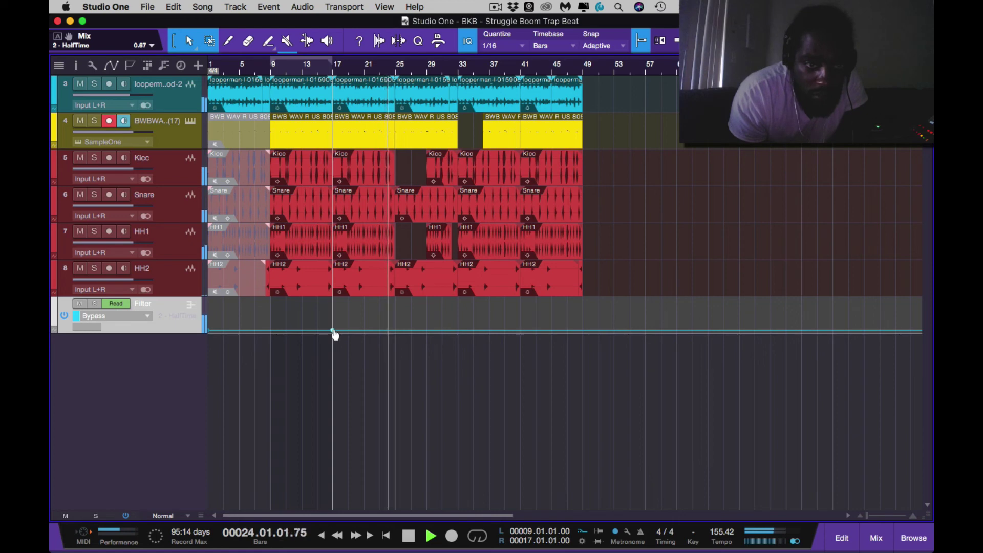
pyautogui.moveTo(396, 331); pyautogui.dragTo(397, 306)
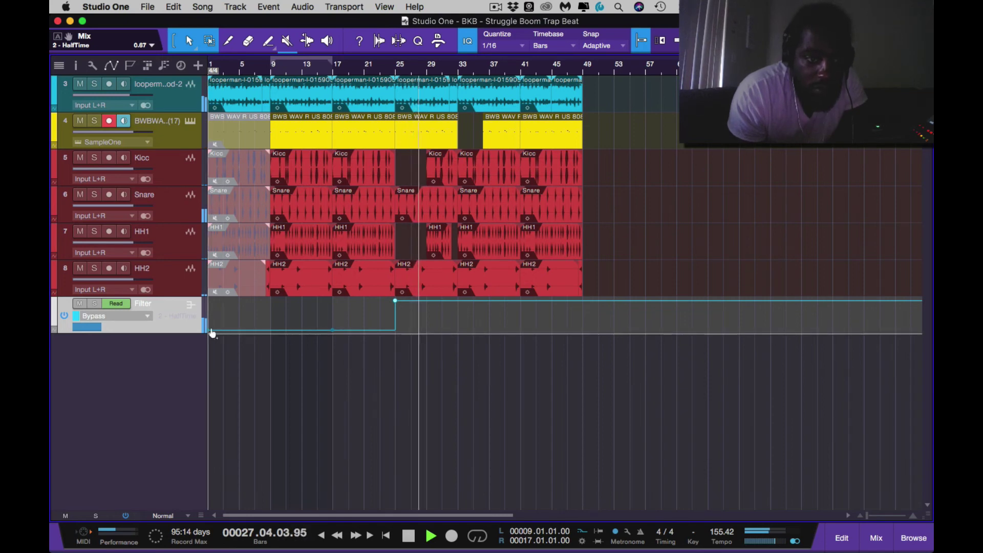
pyautogui.moveTo(211, 333); pyautogui.dragTo(205, 296)
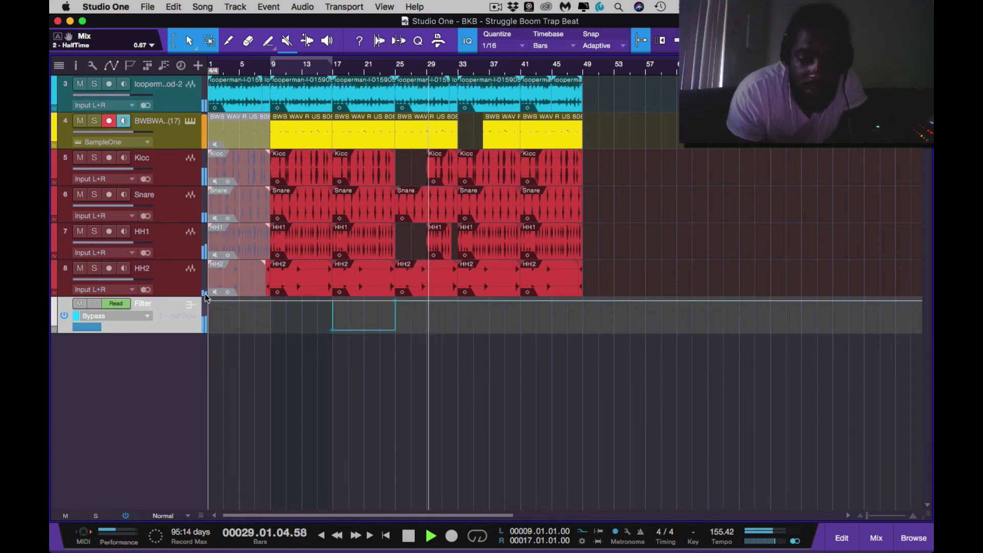
pyautogui.press('Home')
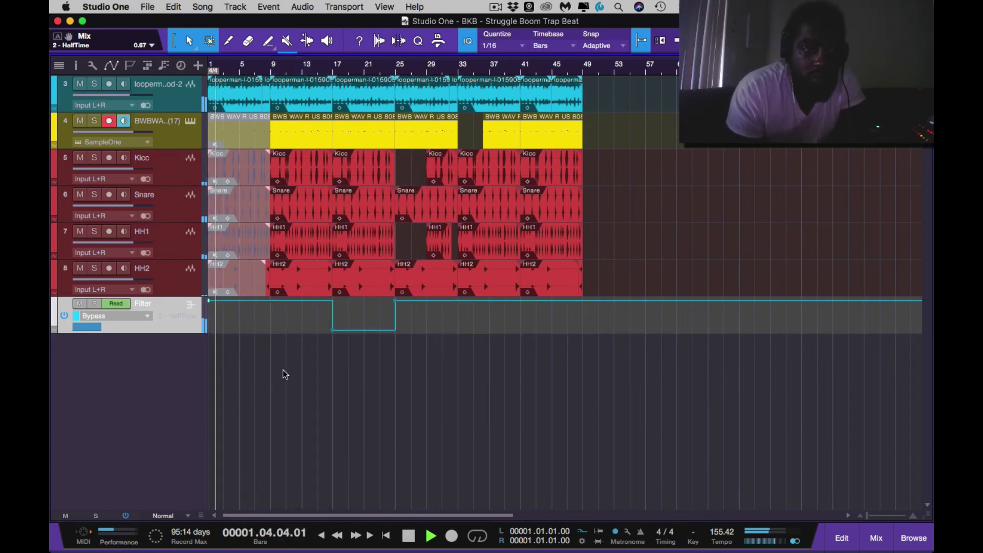
# Step: Add Bypass automation points at bars 32 and 33 and set the value to 0 between them
pyautogui.press('e')
pyautogui.press('e')
pyautogui.press('e')
pyautogui.press('e')
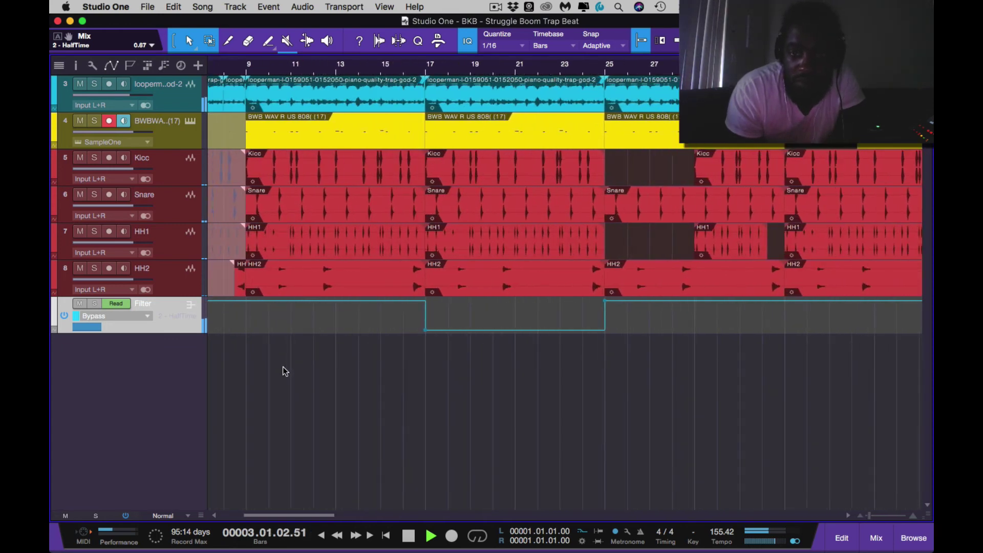
pyautogui.press('w')
pyautogui.press('w')
pyautogui.press('w')
pyautogui.press('w')
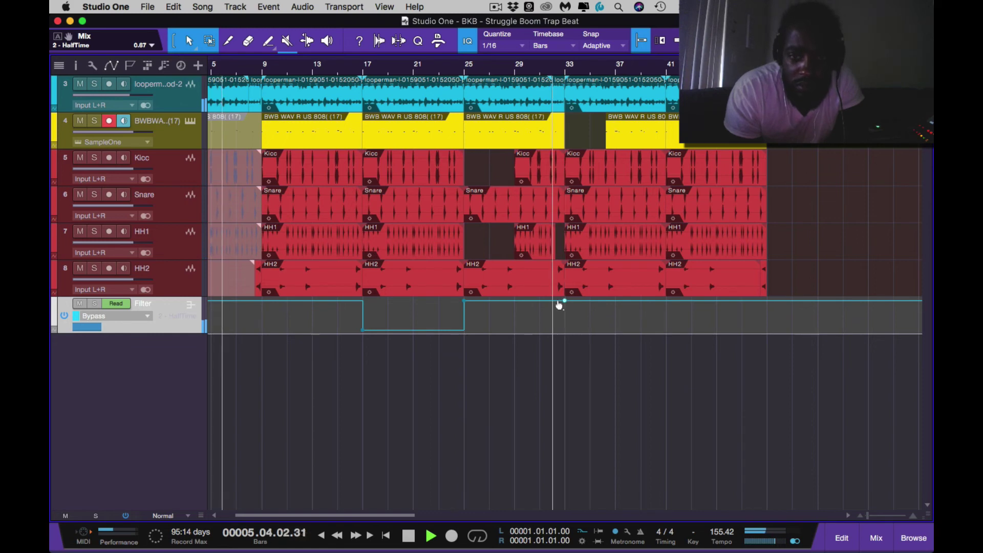
pyautogui.moveTo(557, 305); pyautogui.dragTo(554, 336)
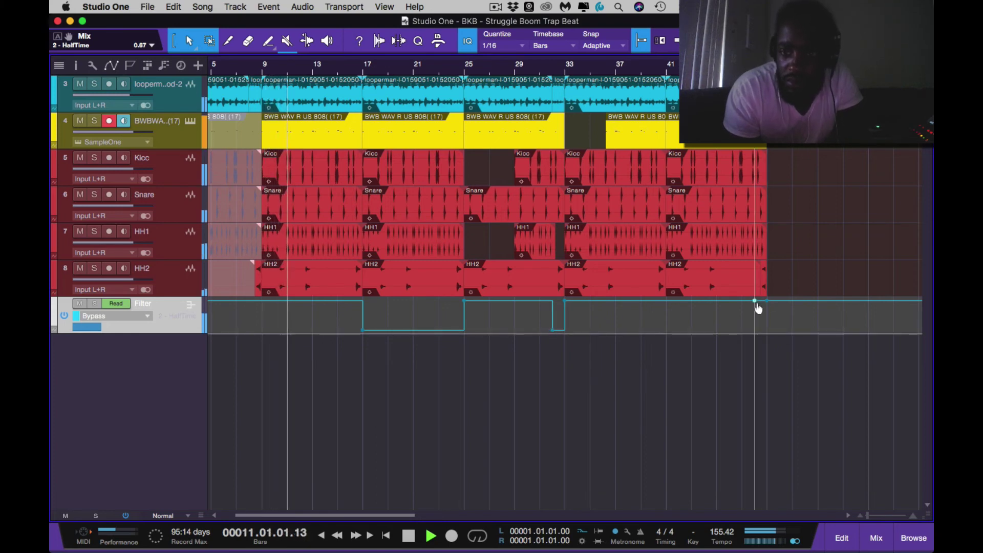
pyautogui.moveTo(755, 306)
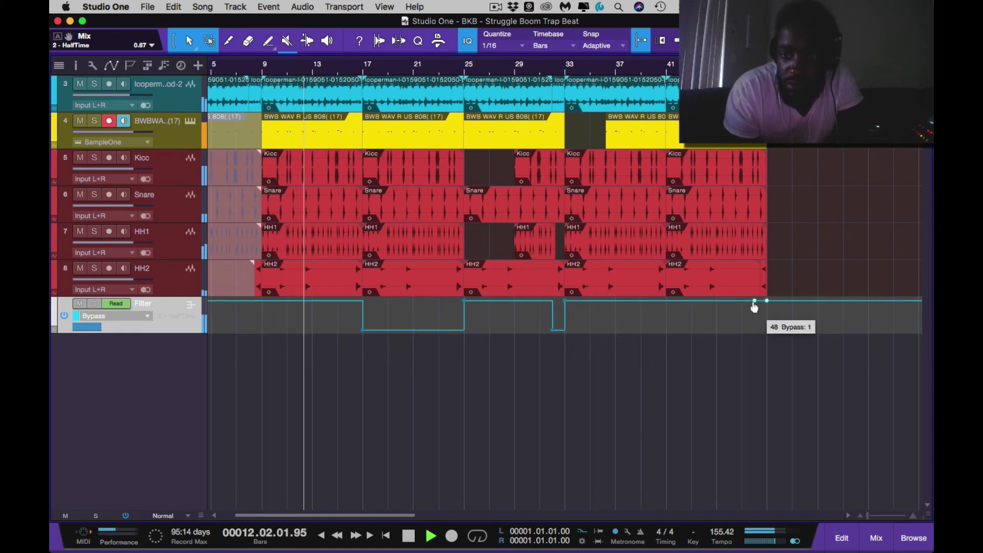
pyautogui.moveTo(754, 305); pyautogui.dragTo(753, 336)
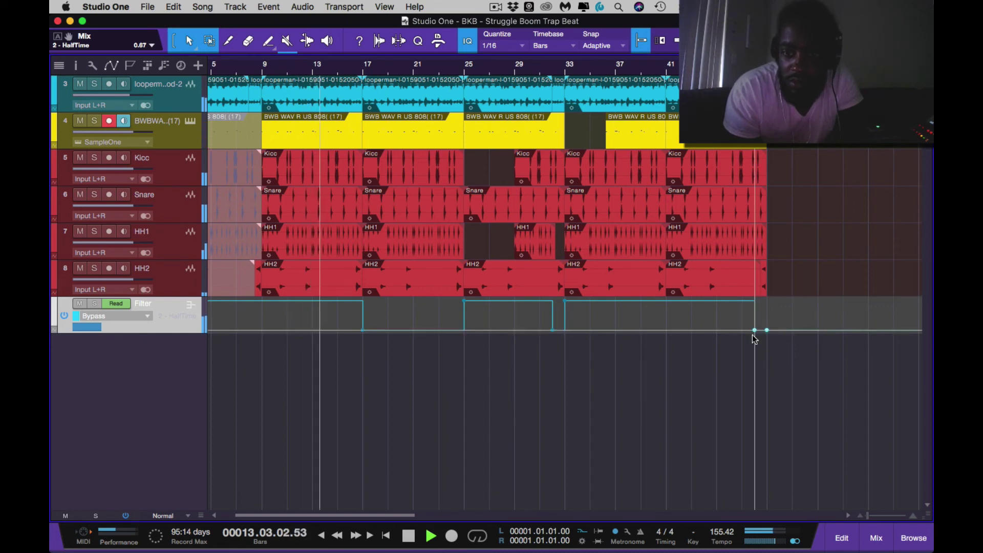
pyautogui.scroll(3, 783, 336)
pyautogui.moveTo(741, 334)
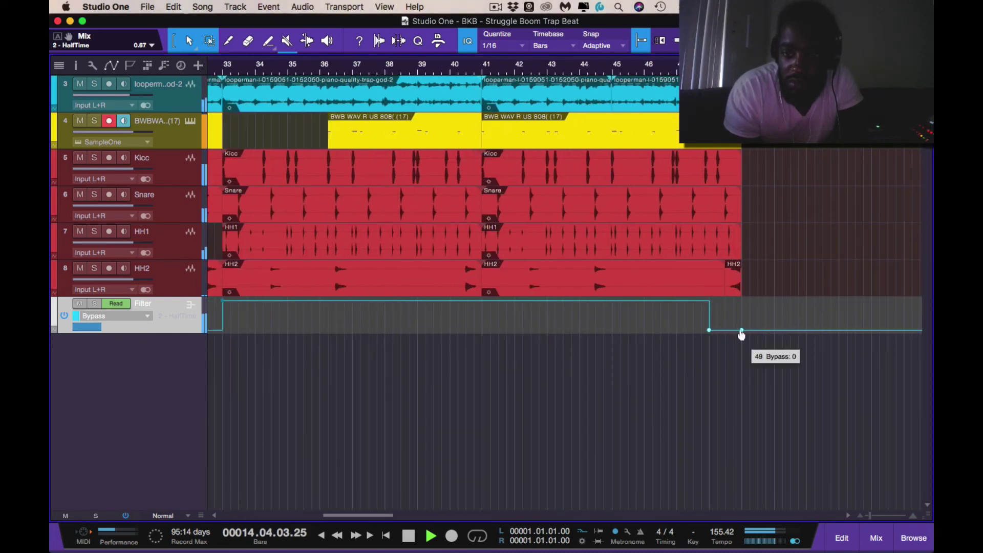
pyautogui.moveTo(743, 334); pyautogui.dragTo(740, 313)
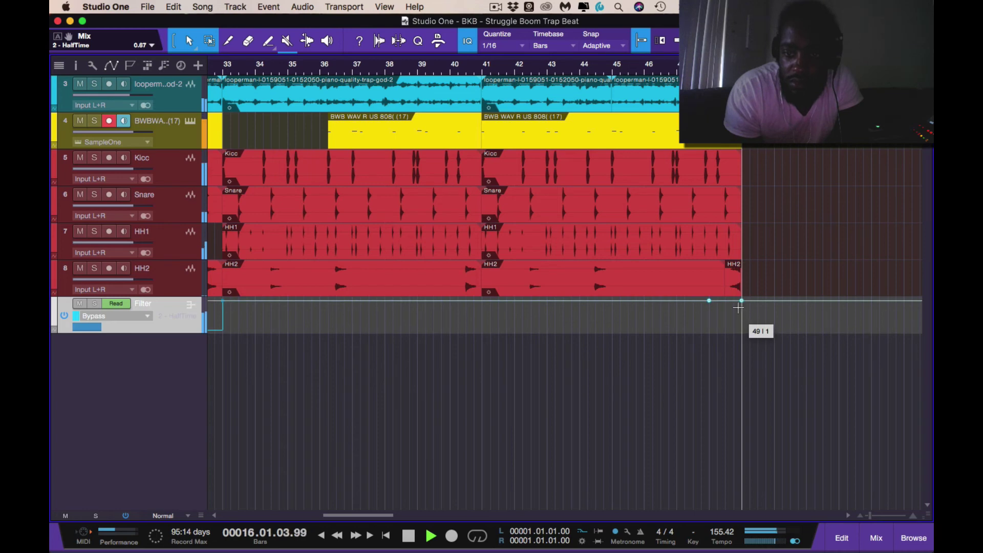
pyautogui.scroll(3, 715, 353)
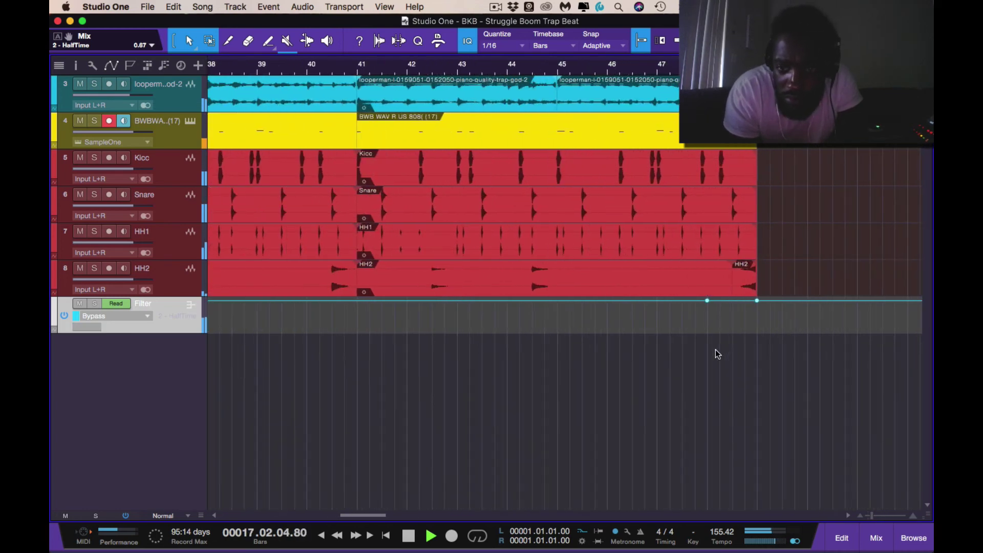
pyautogui.moveTo(709, 309); pyautogui.dragTo(710, 342)
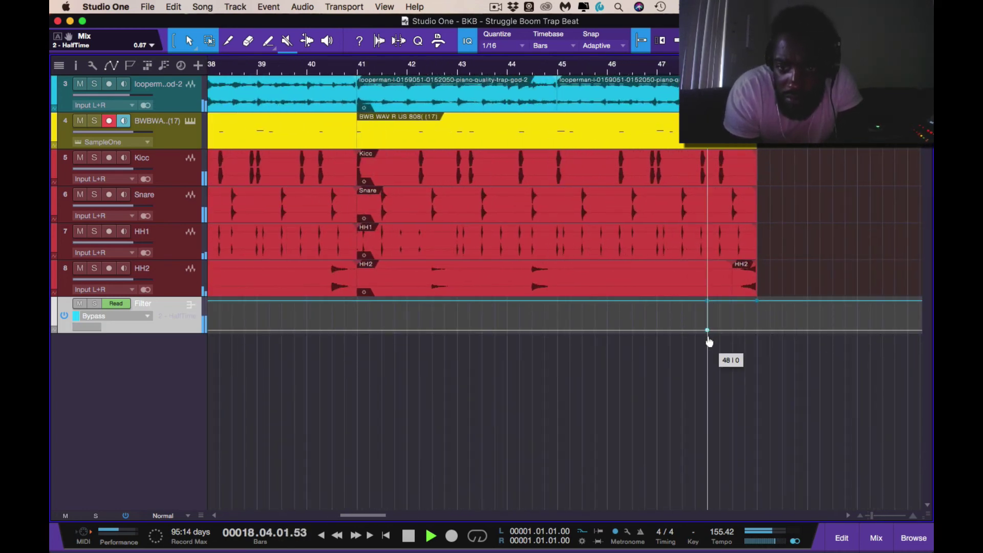
pyautogui.scroll(-2, 709, 336)
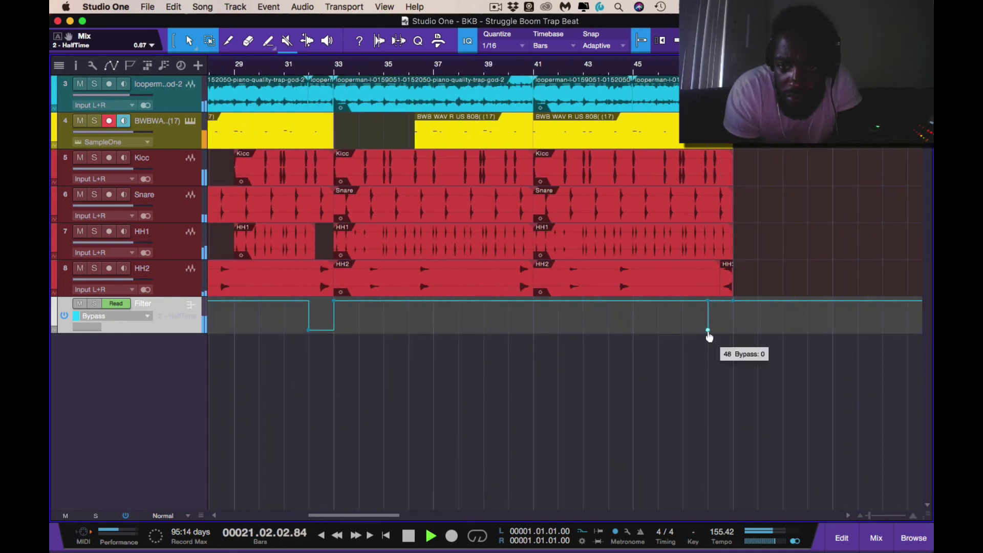
pyautogui.moveTo(708, 336); pyautogui.dragTo(733, 333)
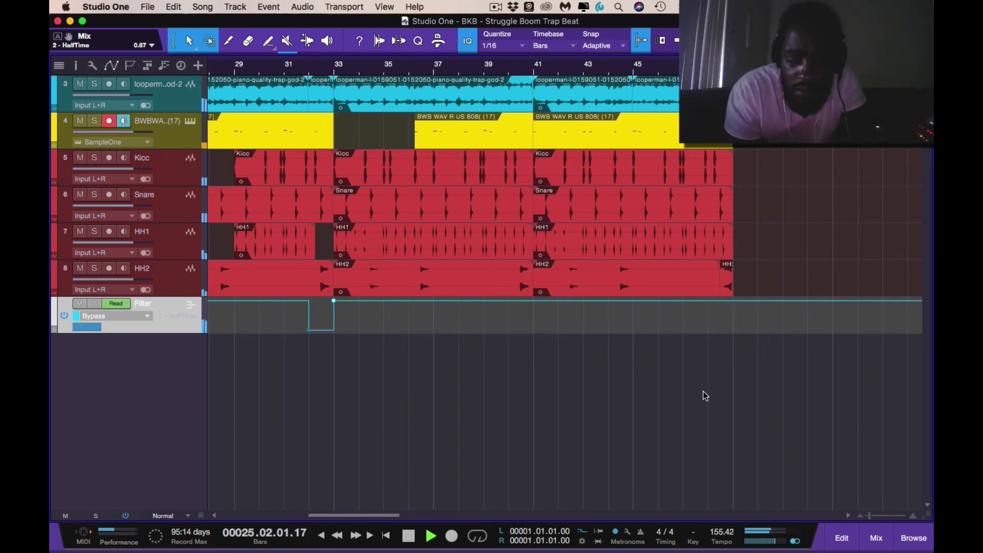
# Step: Set HalfTime's Bypass automation to 0 for the last half bar before bar 49, returning to 1 at bar 49
pyautogui.press('w')
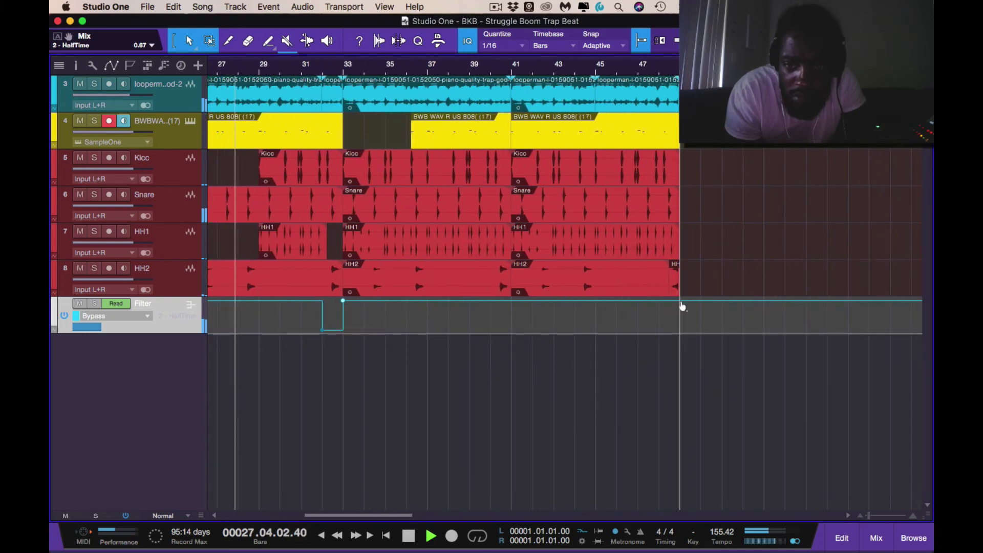
pyautogui.scroll(3, 683, 306)
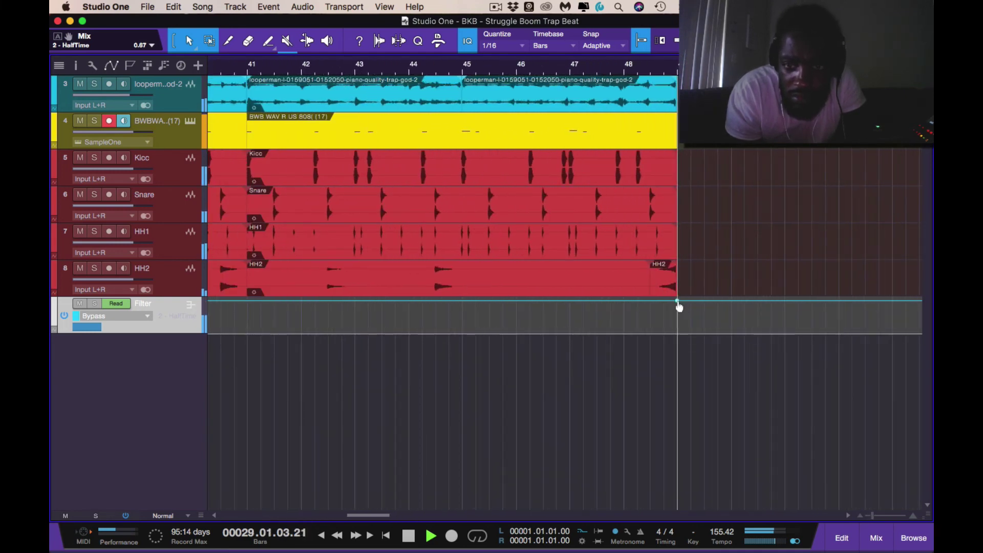
pyautogui.moveTo(650, 304); pyautogui.dragTo(649, 339)
pyautogui.scroll(-3, 649, 339)
pyautogui.scroll(-1, 649, 338)
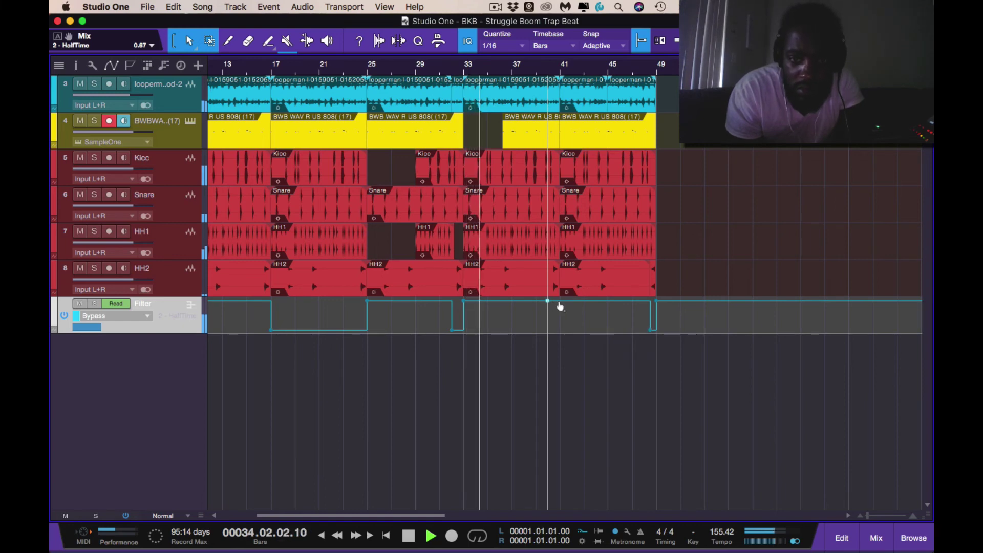
# Step: Add Bypass automation points at bars 40 and 41 and set the value to 0 between them
pyautogui.click(560, 302)
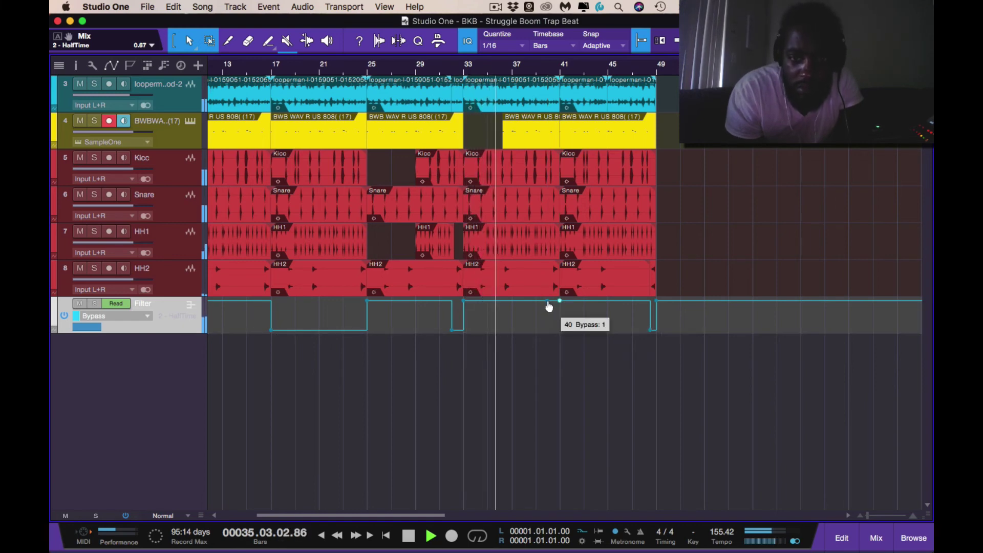
pyautogui.moveTo(549, 303); pyautogui.dragTo(549, 333)
pyautogui.press('w')
pyautogui.press('w')
pyautogui.press('w')
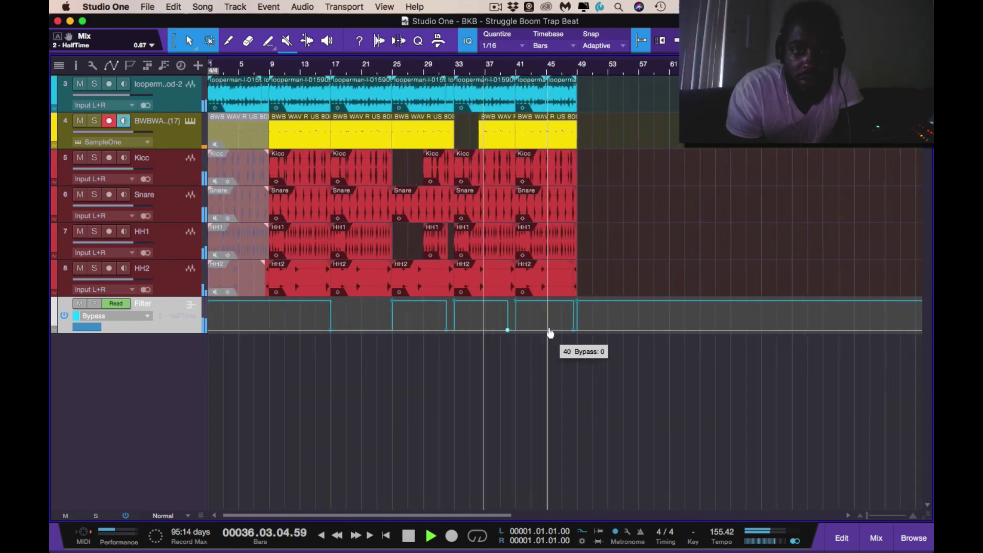
# Step: Set the loop range from bar 9 to bar 49 around the looperman events, turn looping on and save the song
pyautogui.click(290, 102)
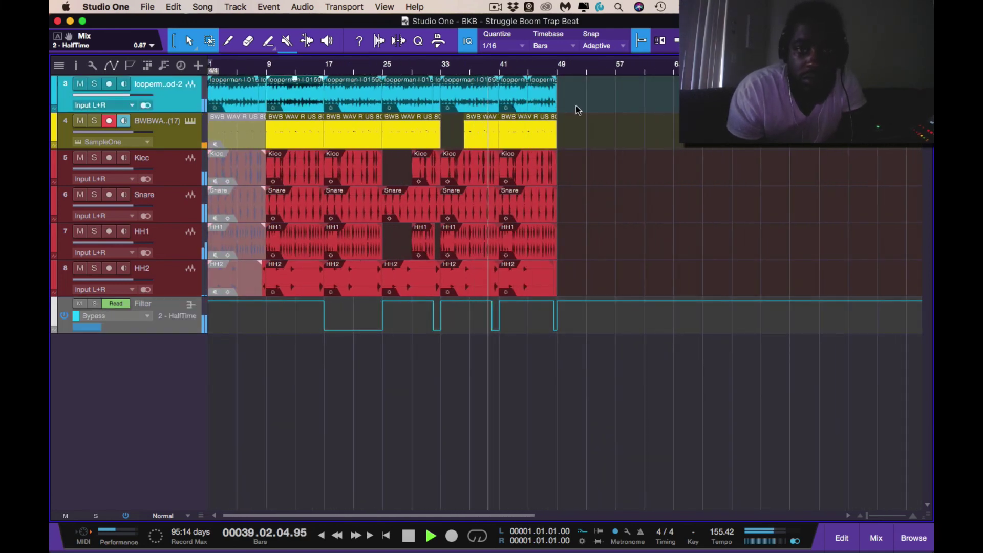
pyautogui.press('p')
pyautogui.moveTo(569, 97); pyautogui.dragTo(266, 107)
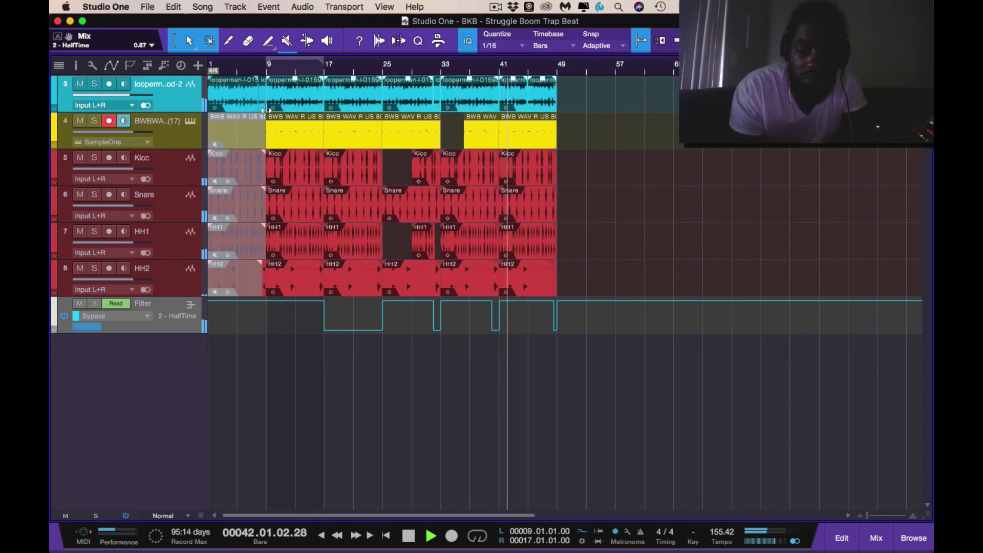
pyautogui.press('p')
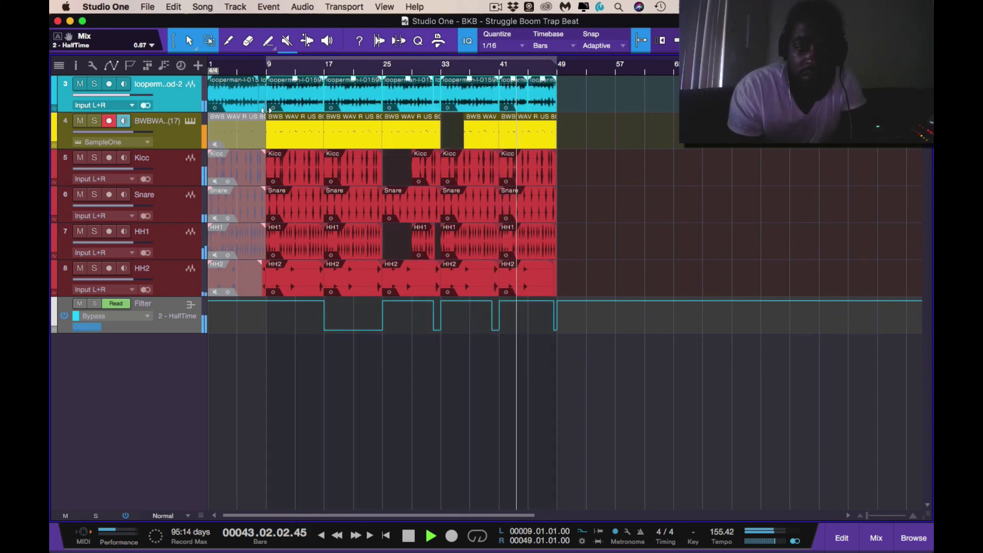
pyautogui.press('super+s')
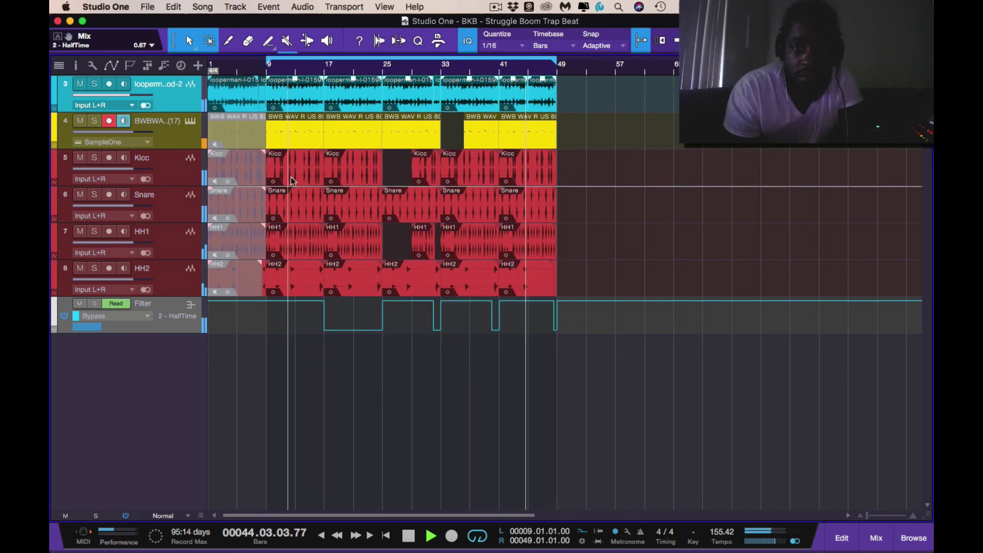
# Step: Listen to the looped arrangement and review the HalfTime Bypass automation against the drum and 808 drops
pyautogui.scroll(3, 472, 303)
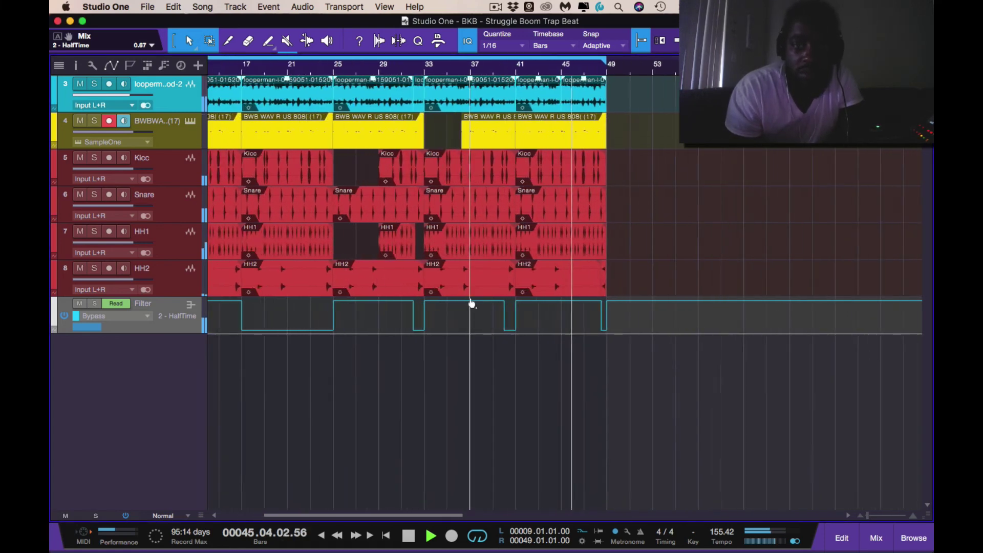
pyautogui.scroll(-1, 472, 304)
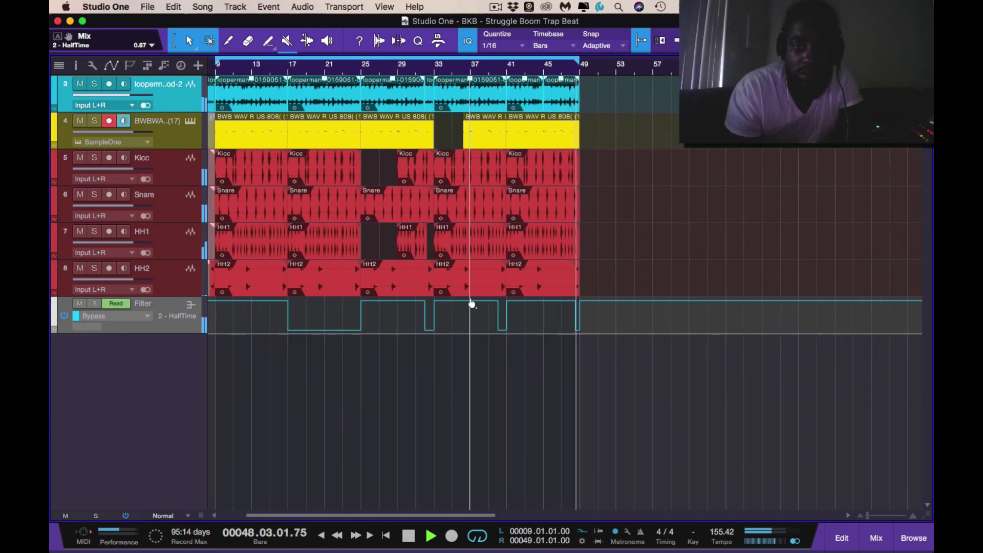
pyautogui.scroll(-2, 471, 307)
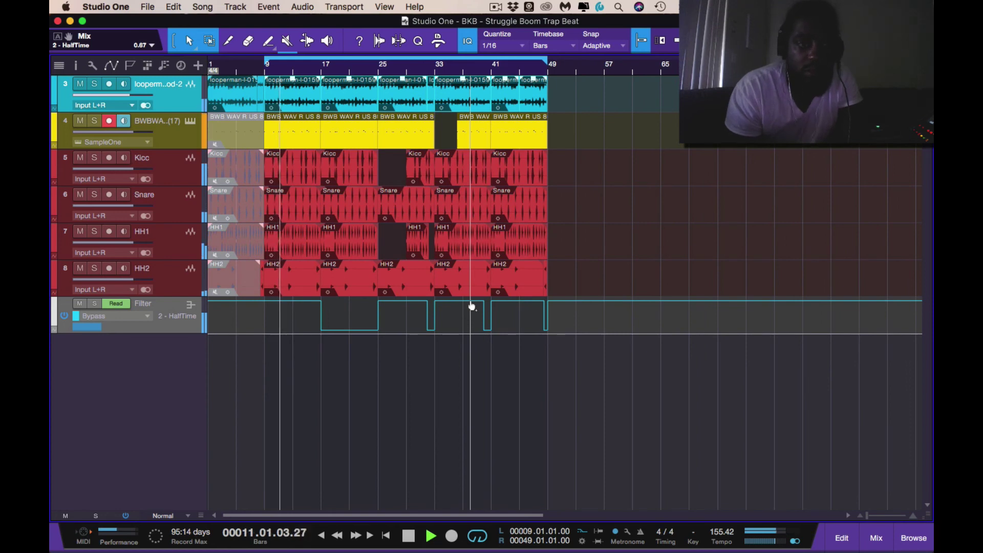
pyautogui.scroll(-2, 471, 307)
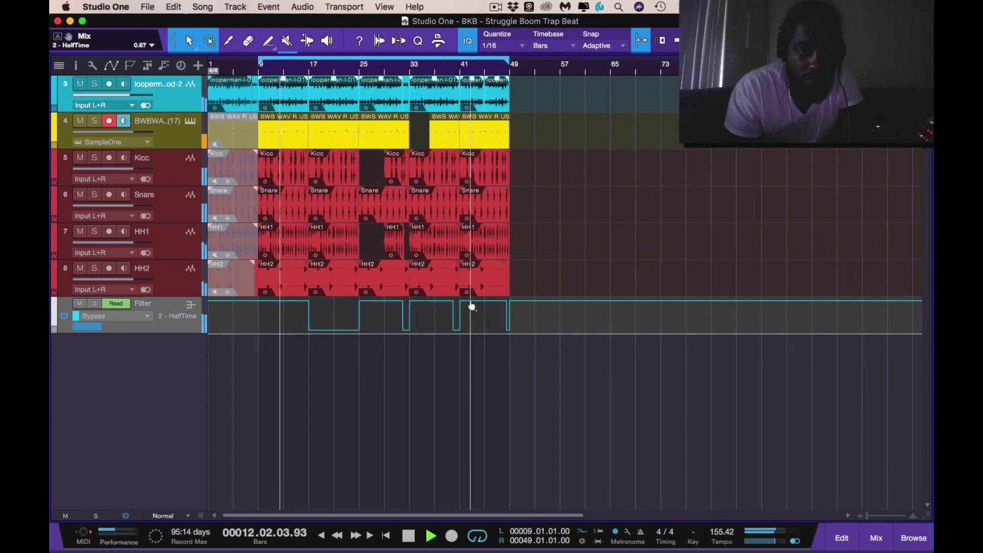
pyautogui.scroll(3, 472, 306)
pyautogui.scroll(-1, 472, 306)
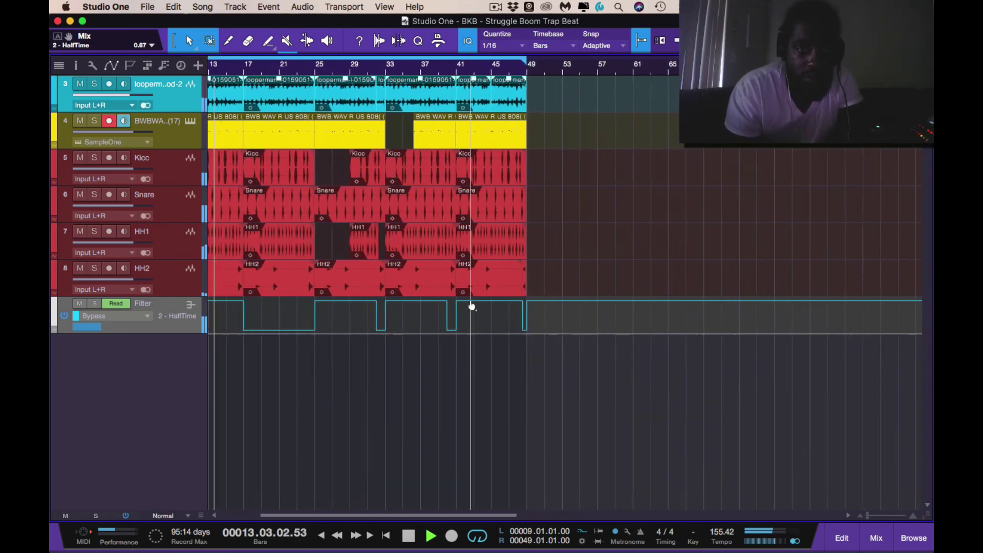
pyautogui.scroll(1, 472, 306)
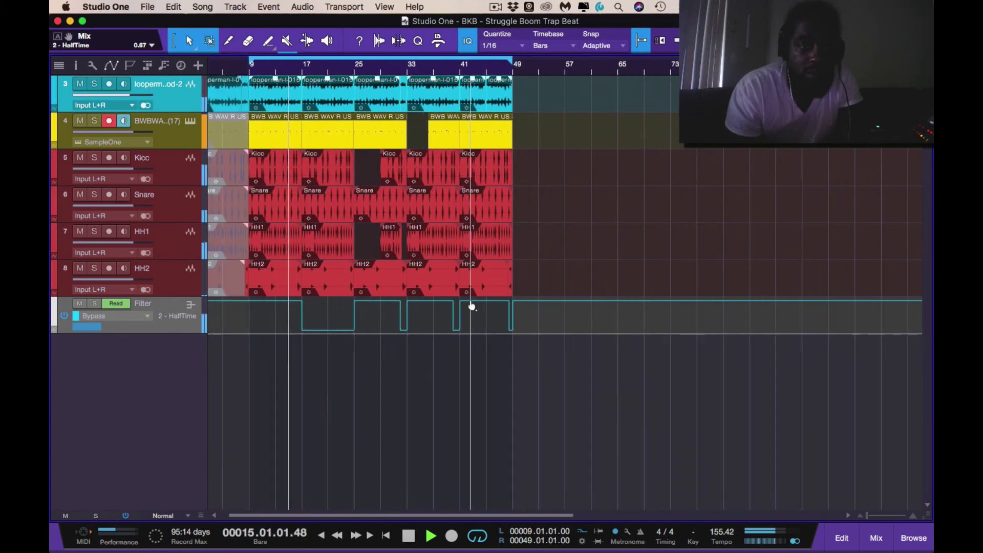
pyautogui.scroll(-1, 471, 306)
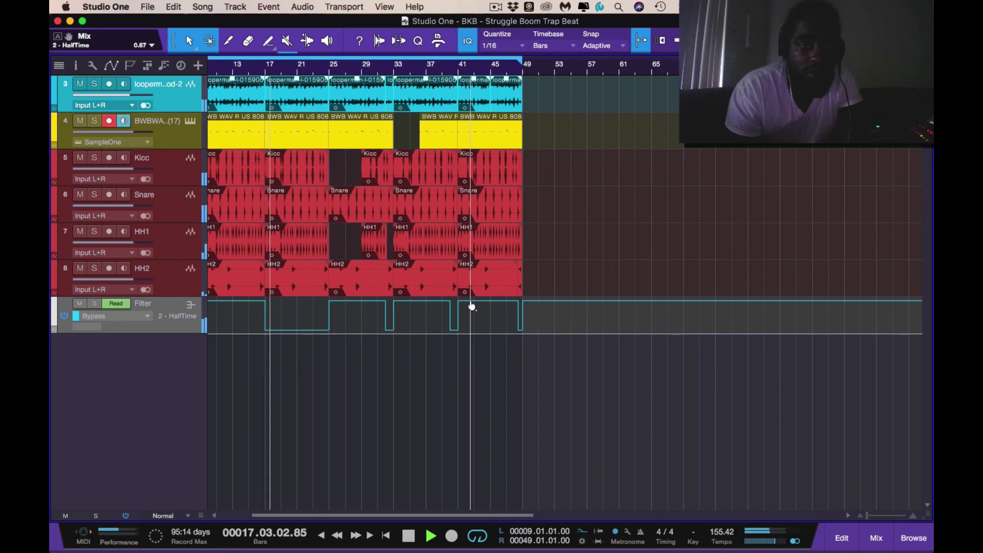
pyautogui.scroll(-1, 472, 306)
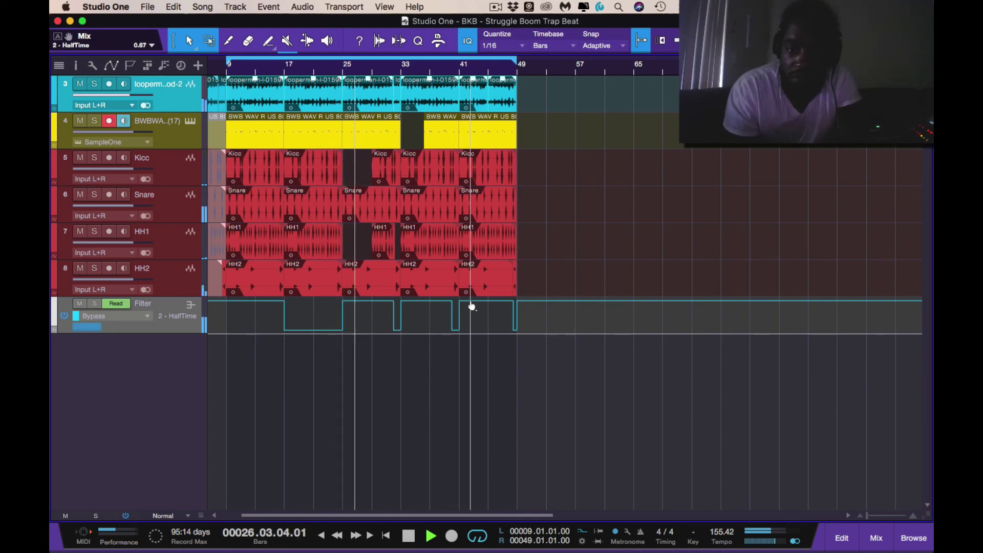
# Step: Replay the whole song from the start, check the channels and buses in the mixer, and stop playback
pyautogui.press('space')
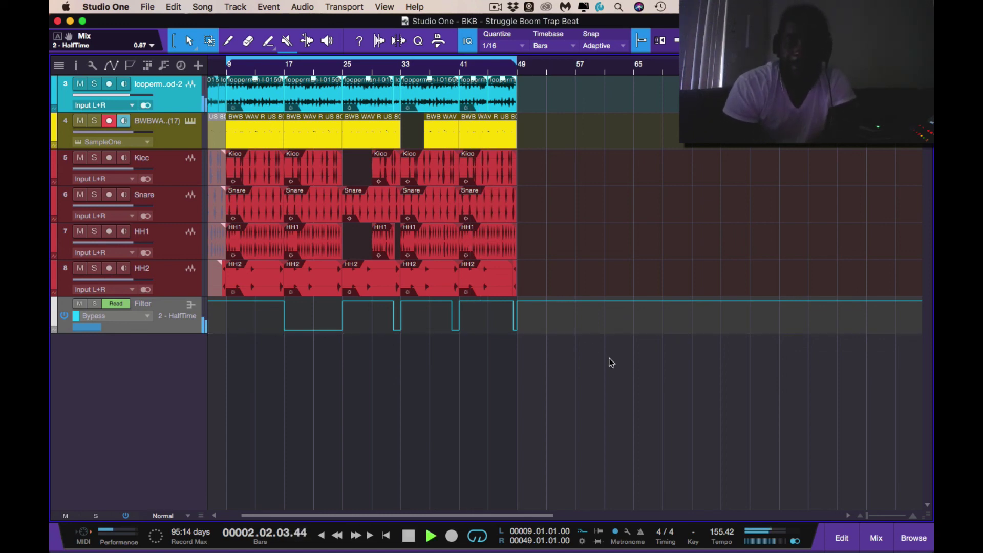
pyautogui.click(876, 538)
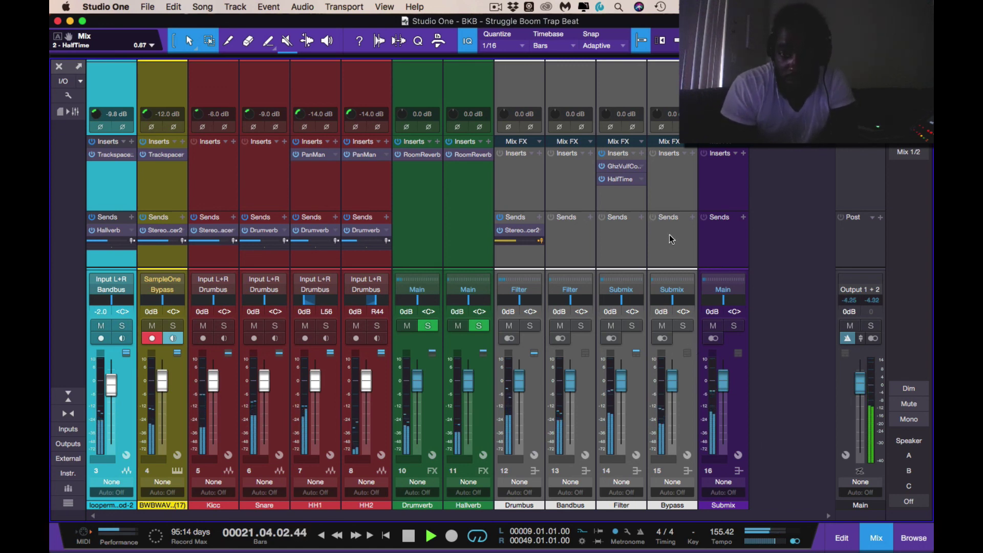
pyautogui.click(877, 542)
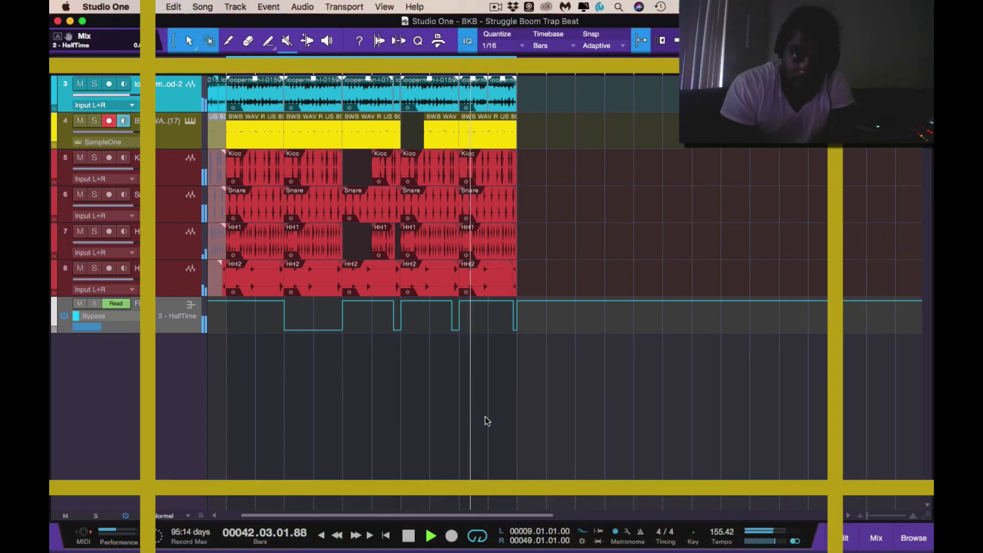
pyautogui.press('space')
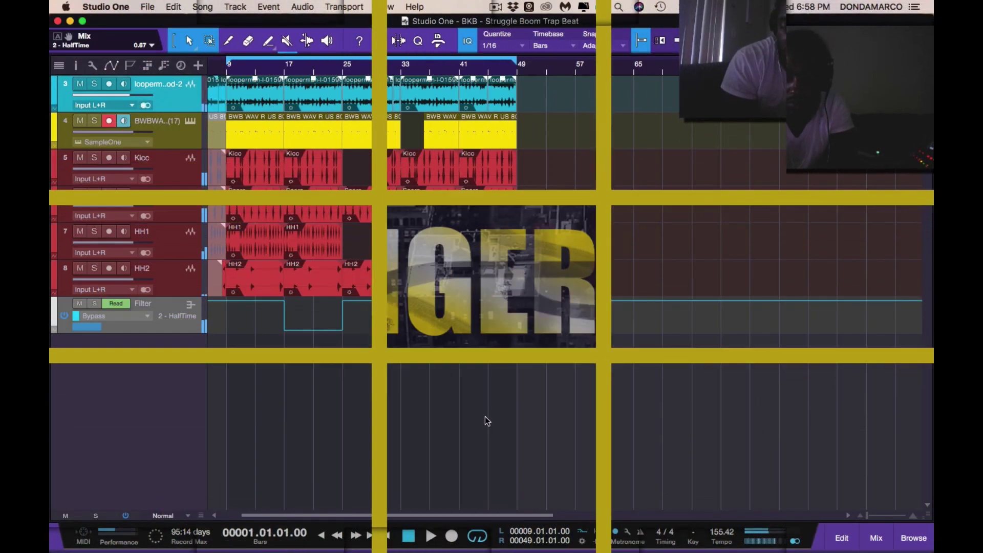